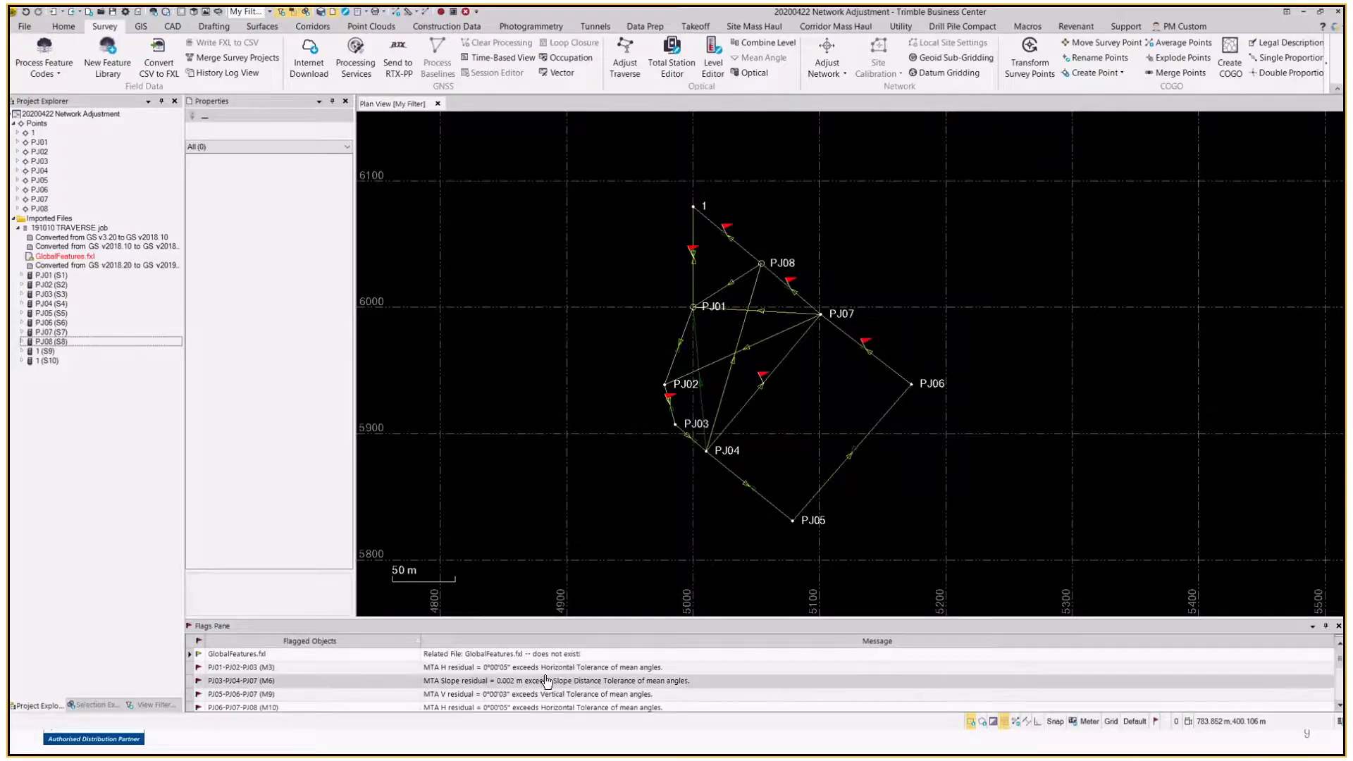
# Step: Review all flagged observations and their tolerance messages in an enlarged flag list, and close the list
pyautogui.click(1156, 723)
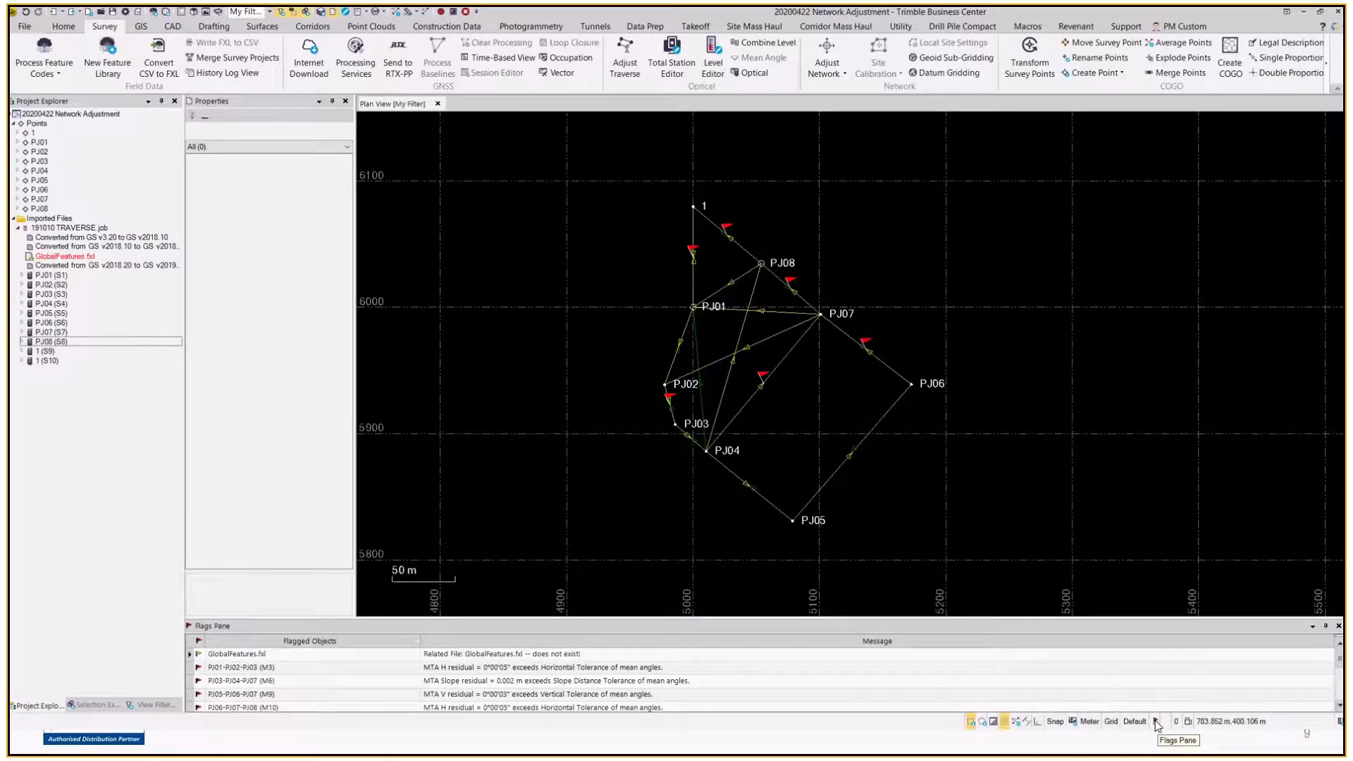
pyautogui.click(1156, 723)
pyautogui.click(1156, 720)
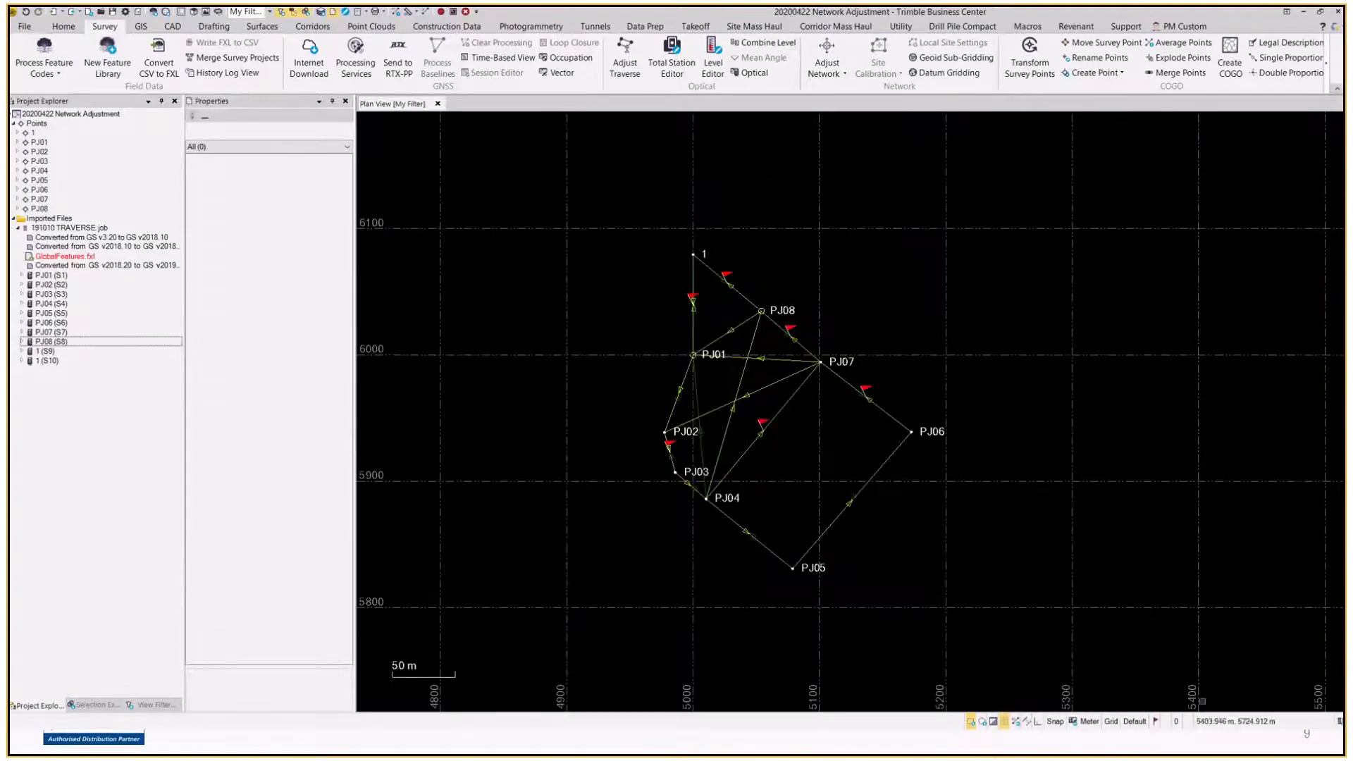
pyautogui.click(1156, 722)
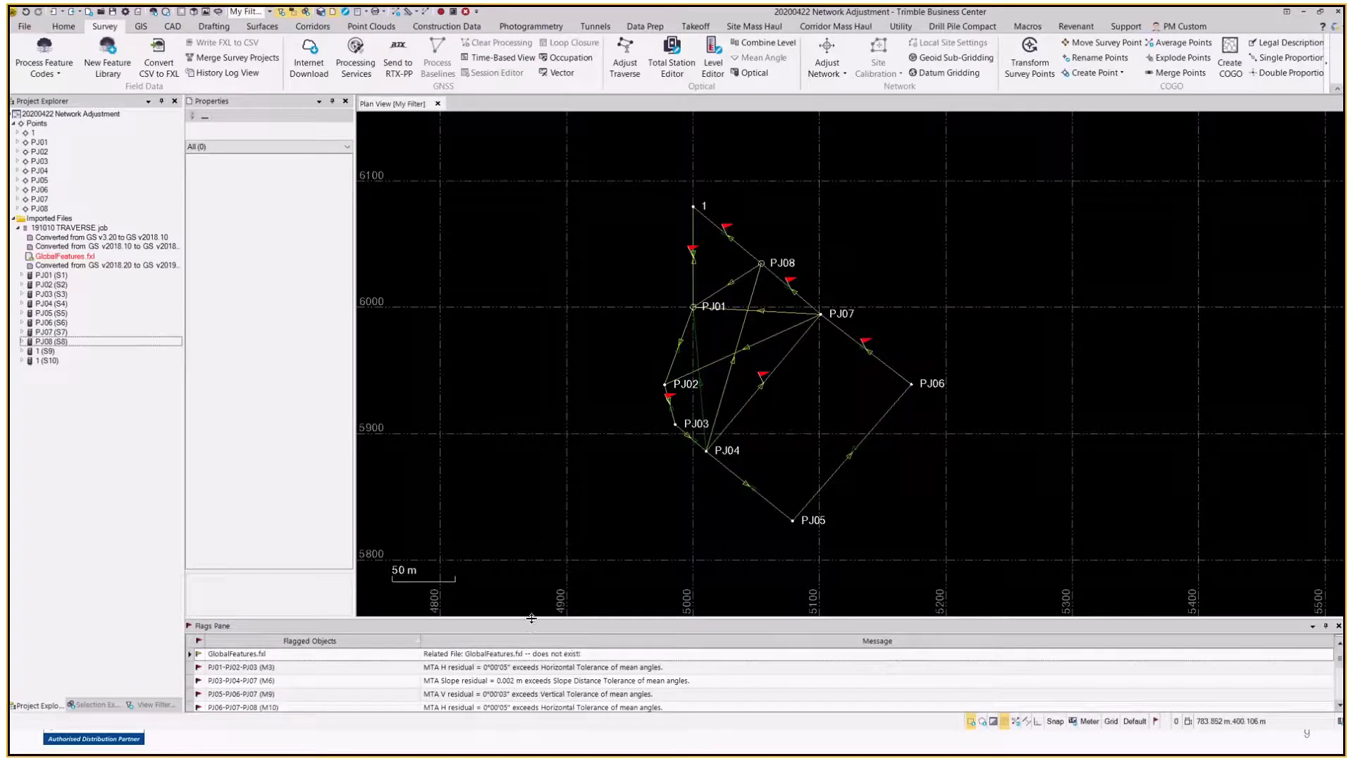
pyautogui.moveTo(531, 618); pyautogui.dragTo(525, 542)
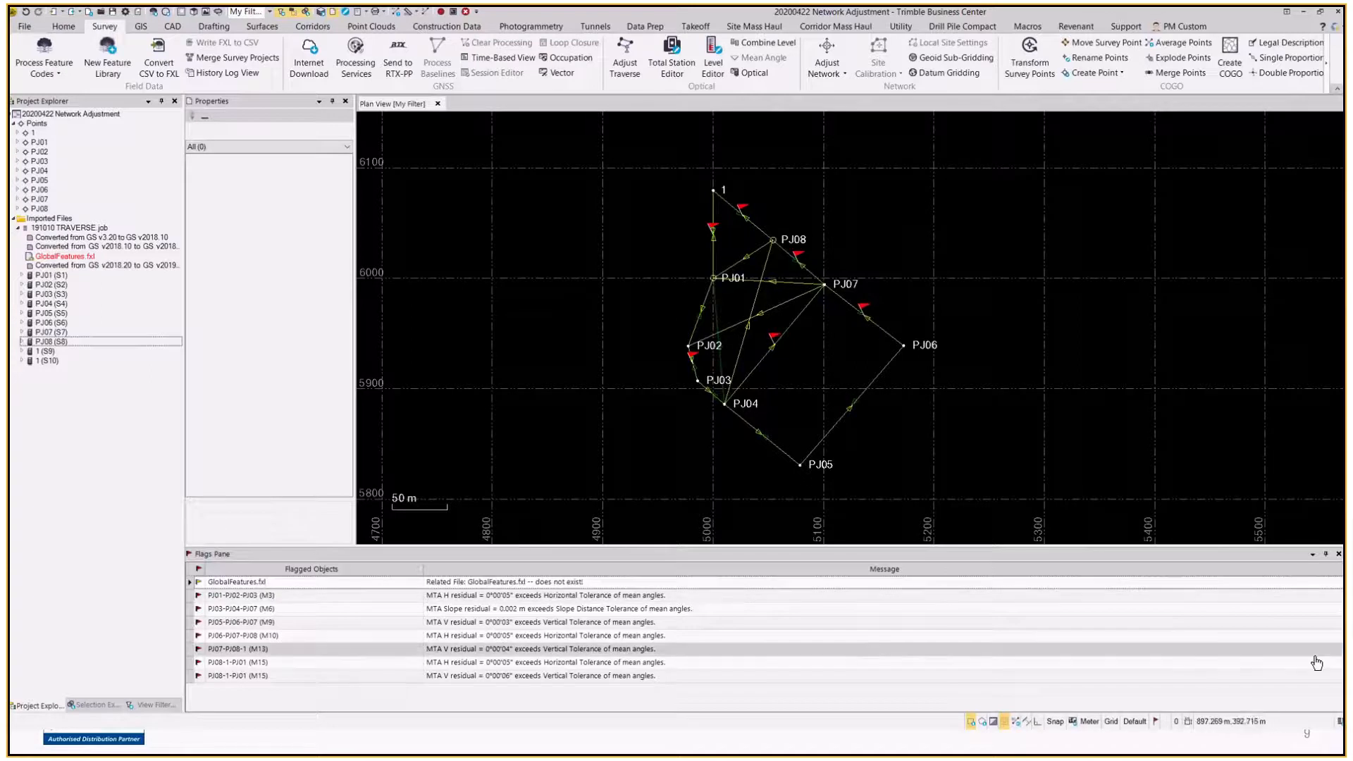
pyautogui.moveTo(1083, 548); pyautogui.dragTo(1076, 580)
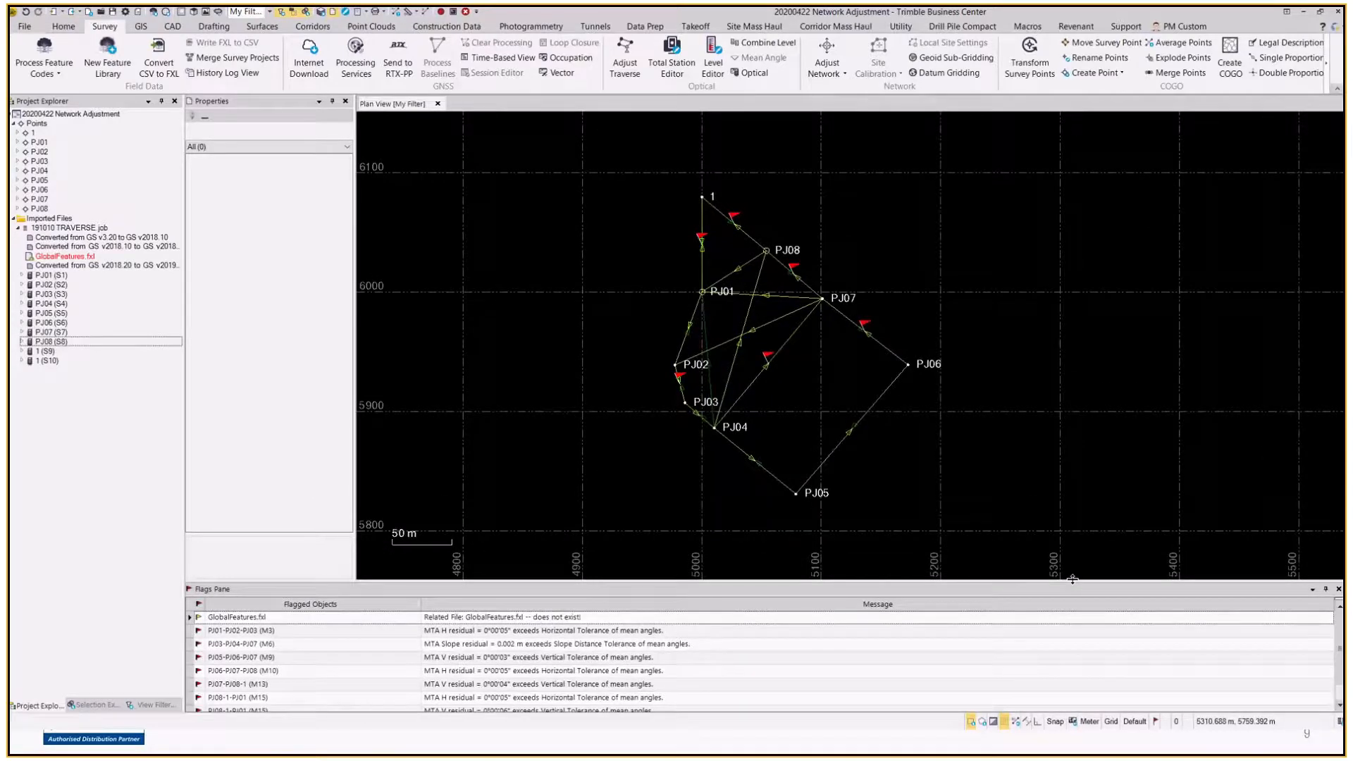
pyautogui.click(1158, 723)
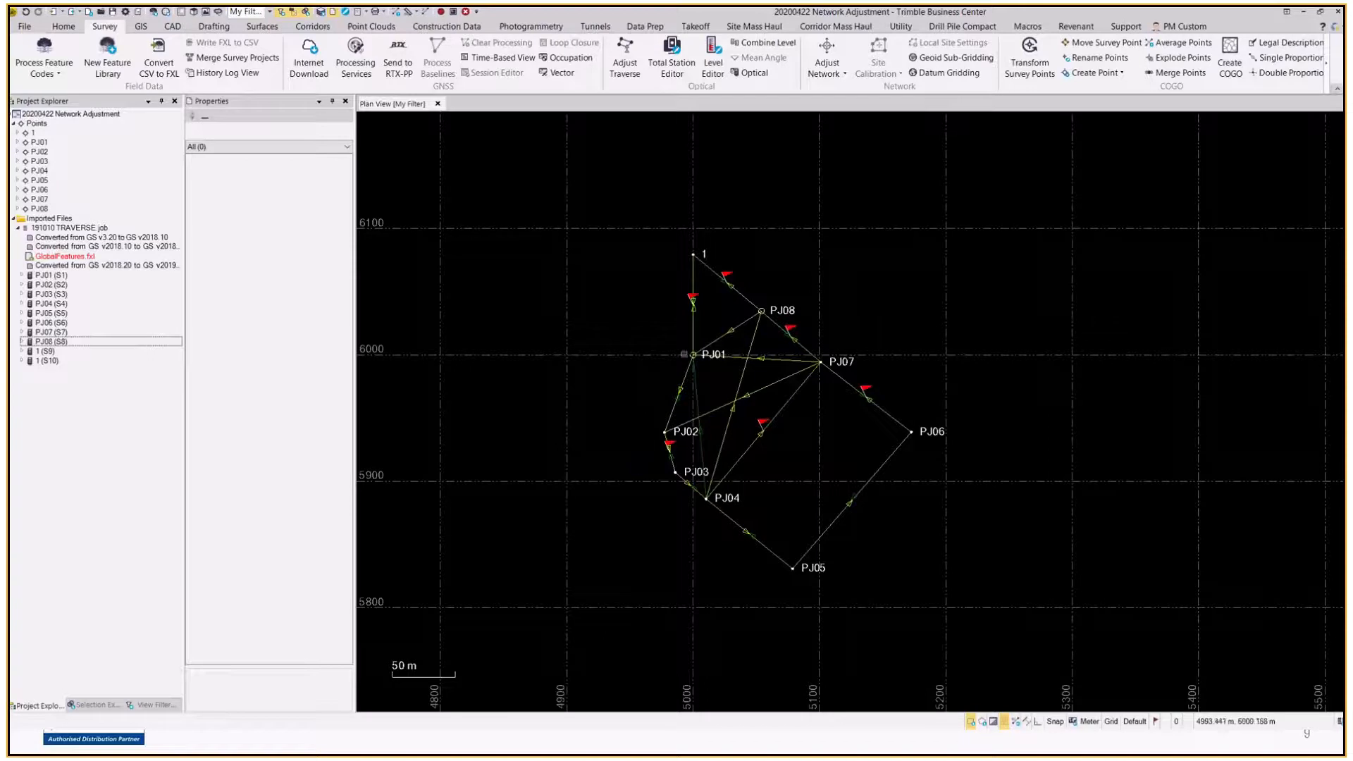
# Step: Select the total station observation PJ04-PJ07 (T16) in the plan view to show its properties
pyautogui.click(692, 358)
pyautogui.click(723, 429)
pyautogui.click(741, 456)
pyautogui.click(742, 440)
pyautogui.scroll(2, 716, 437)
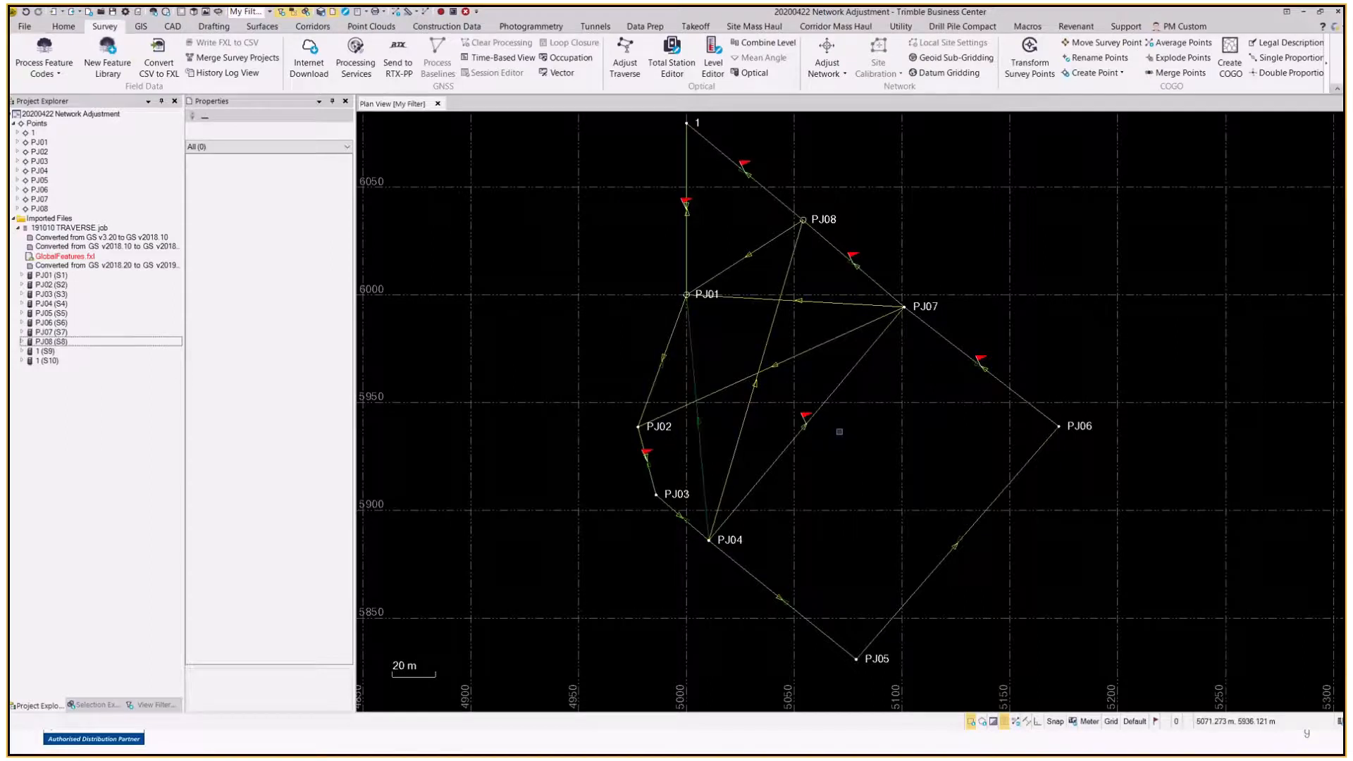
pyautogui.moveTo(839, 441); pyautogui.dragTo(804, 404)
pyautogui.click(851, 455)
pyautogui.moveTo(740, 517)
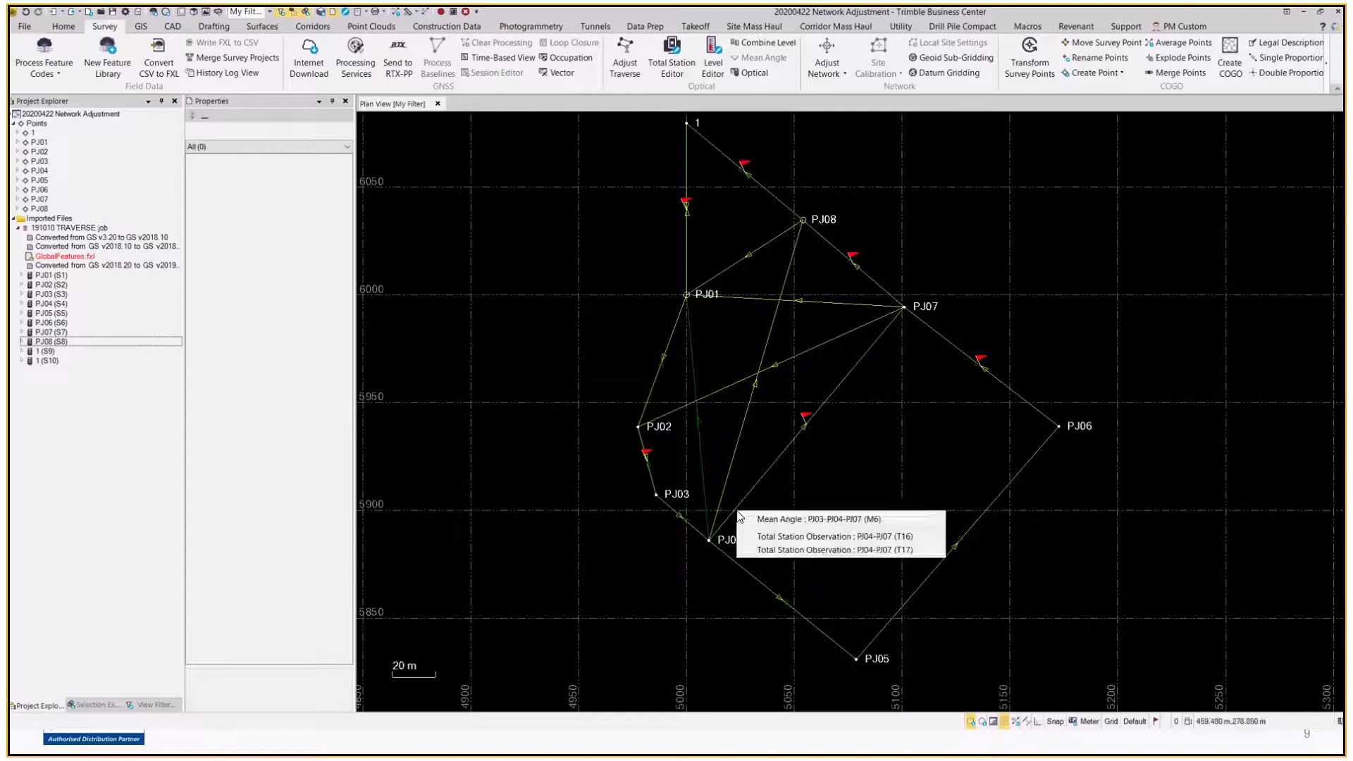
pyautogui.click(757, 537)
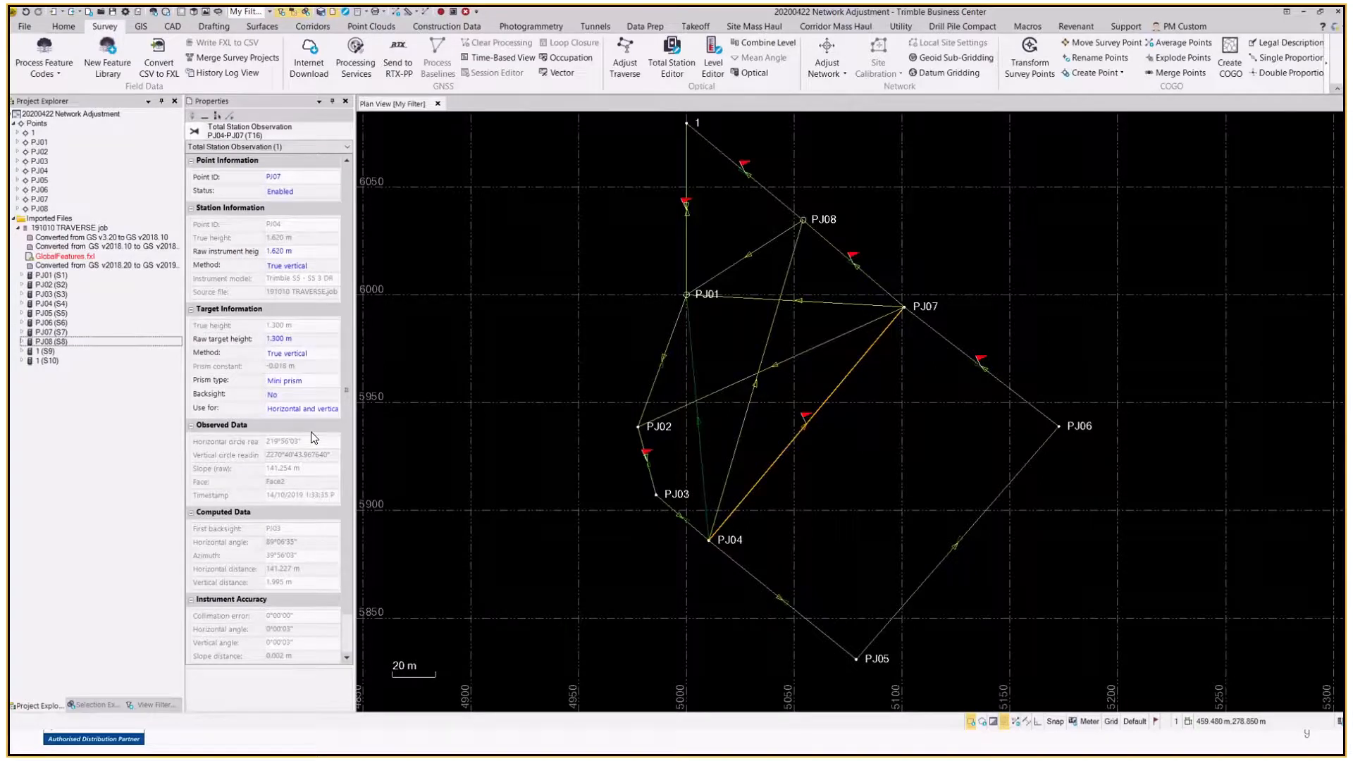
# Step: Examine the selected observation's circle readings, slope, face, backsight, horizontal angle and distances, and clear the selection
pyautogui.click(271, 443)
pyautogui.click(272, 452)
pyautogui.click(262, 468)
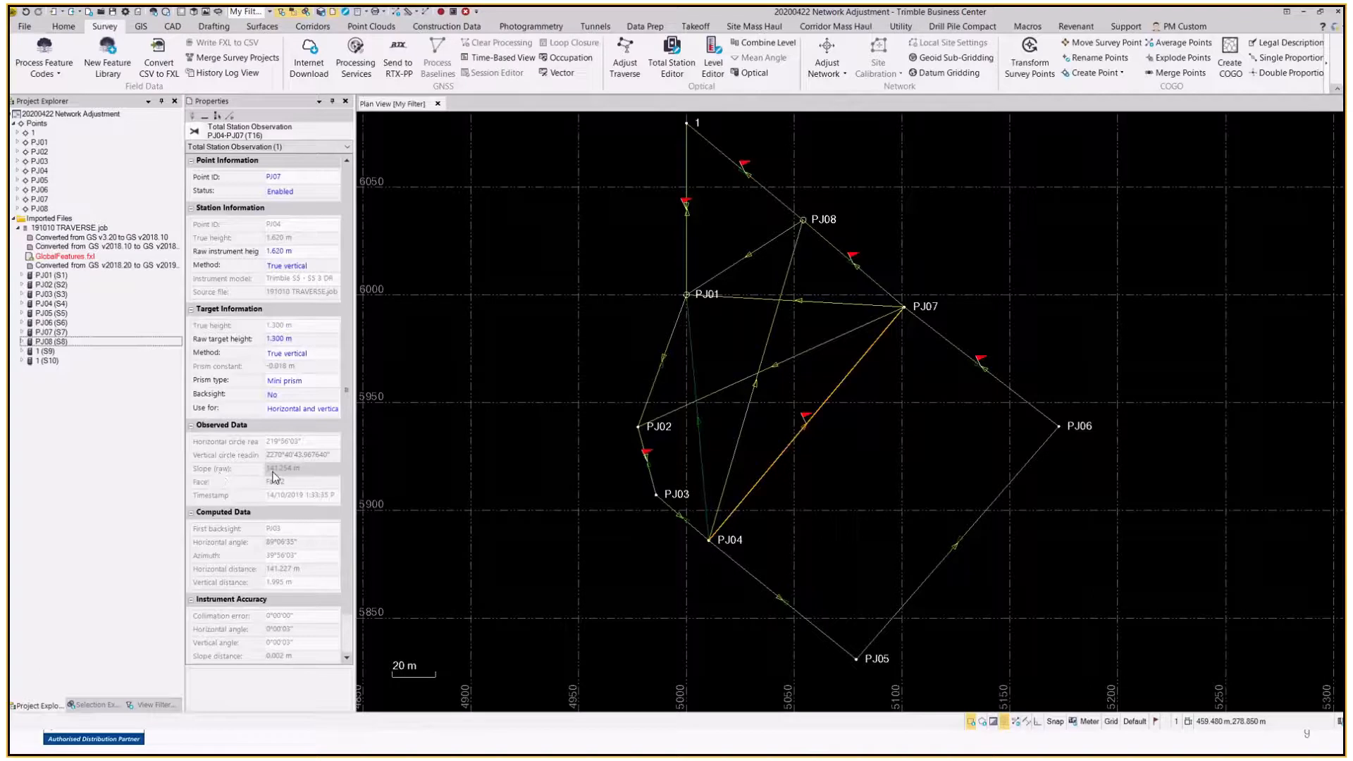
pyautogui.click(272, 484)
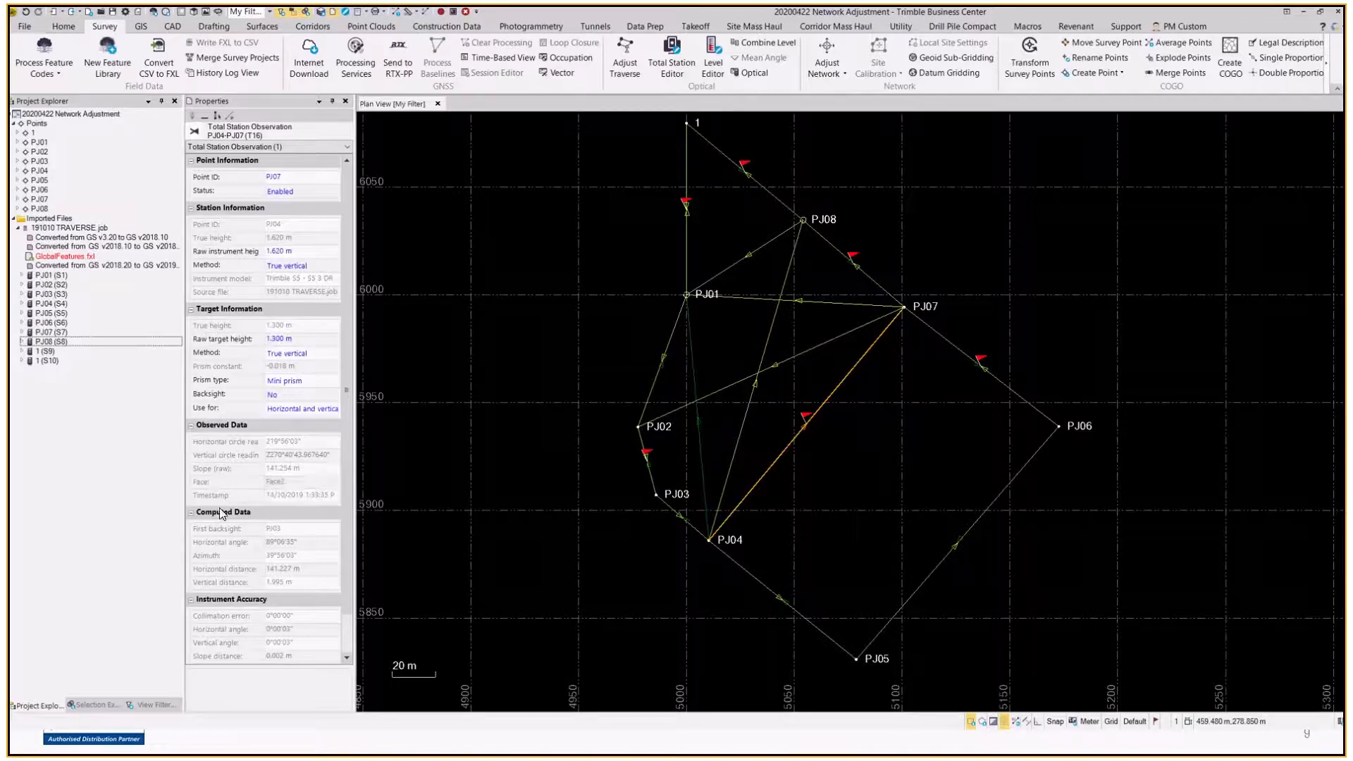
pyautogui.click(261, 533)
pyautogui.click(275, 541)
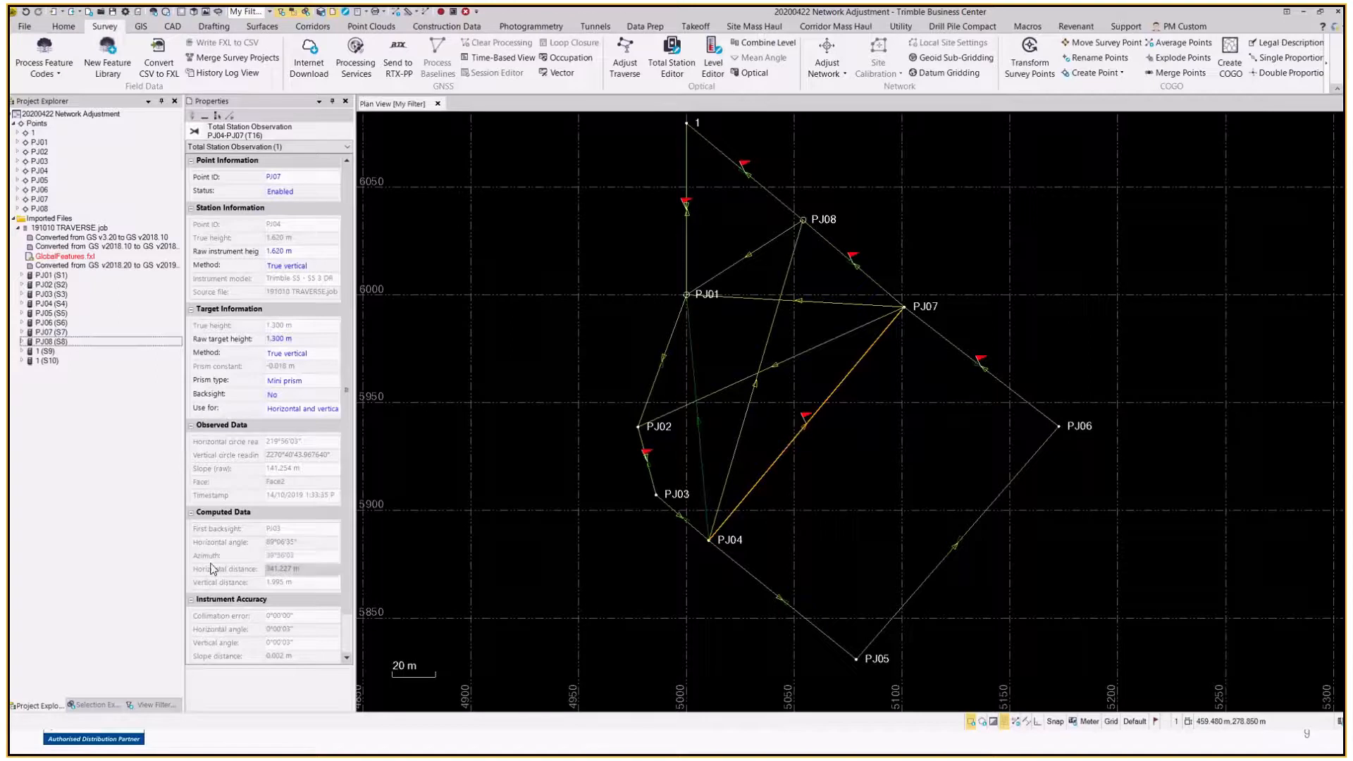
pyautogui.click(241, 584)
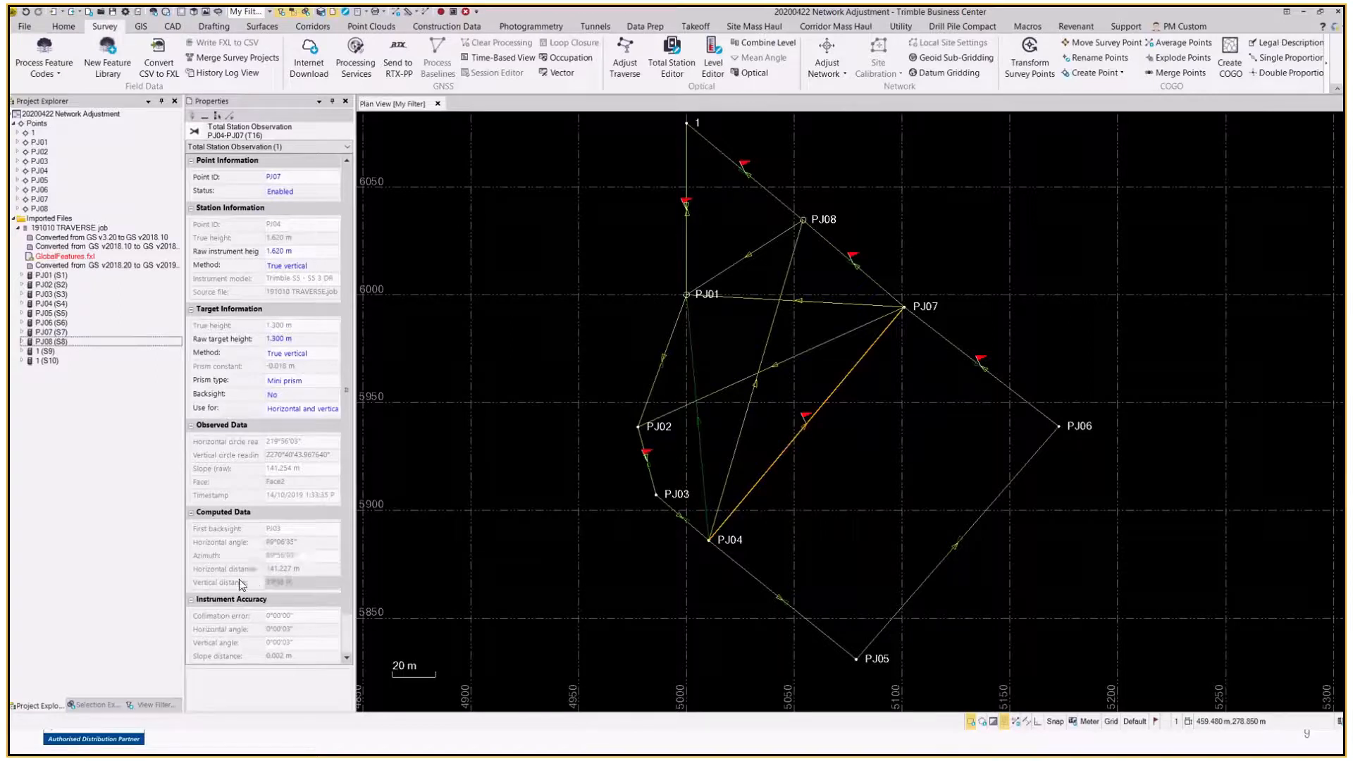
pyautogui.click(272, 530)
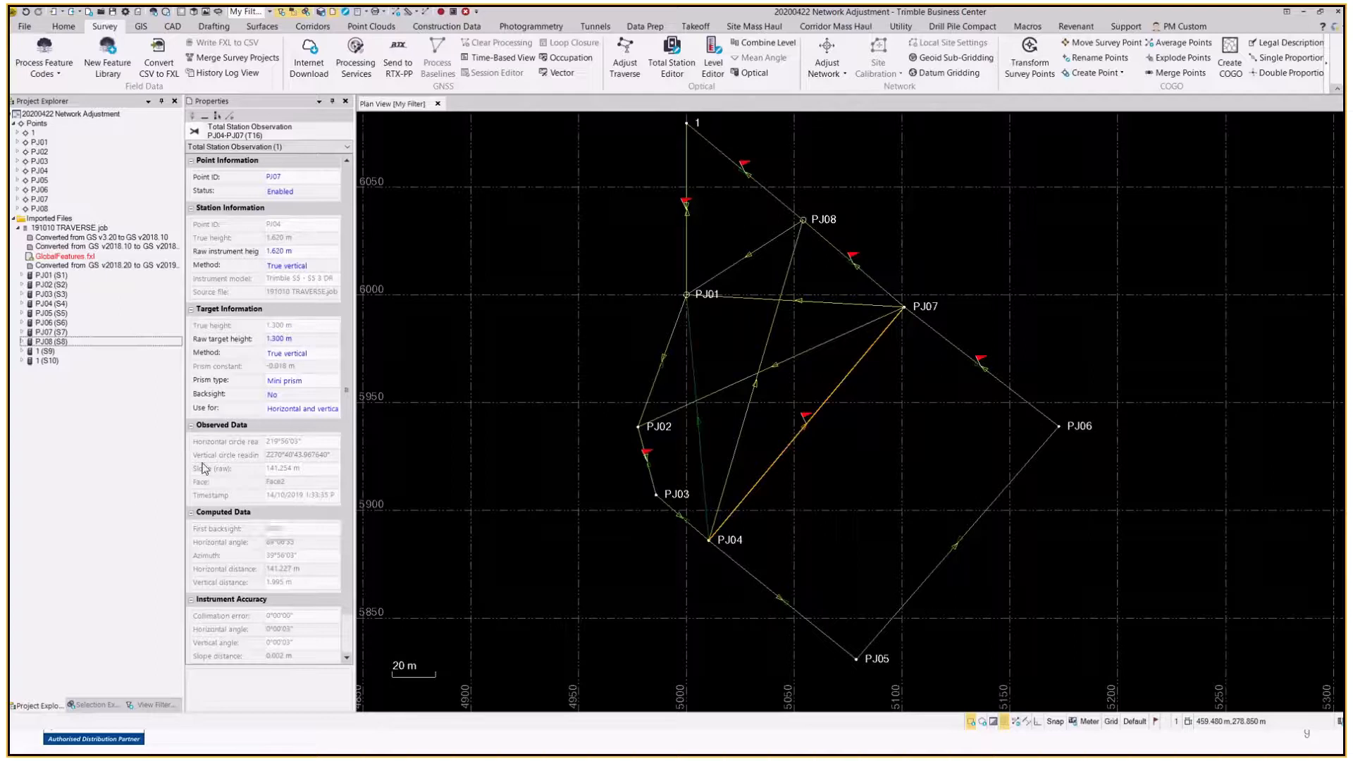
pyautogui.moveTo(652, 277); pyautogui.dragTo(710, 317)
pyautogui.click(709, 315)
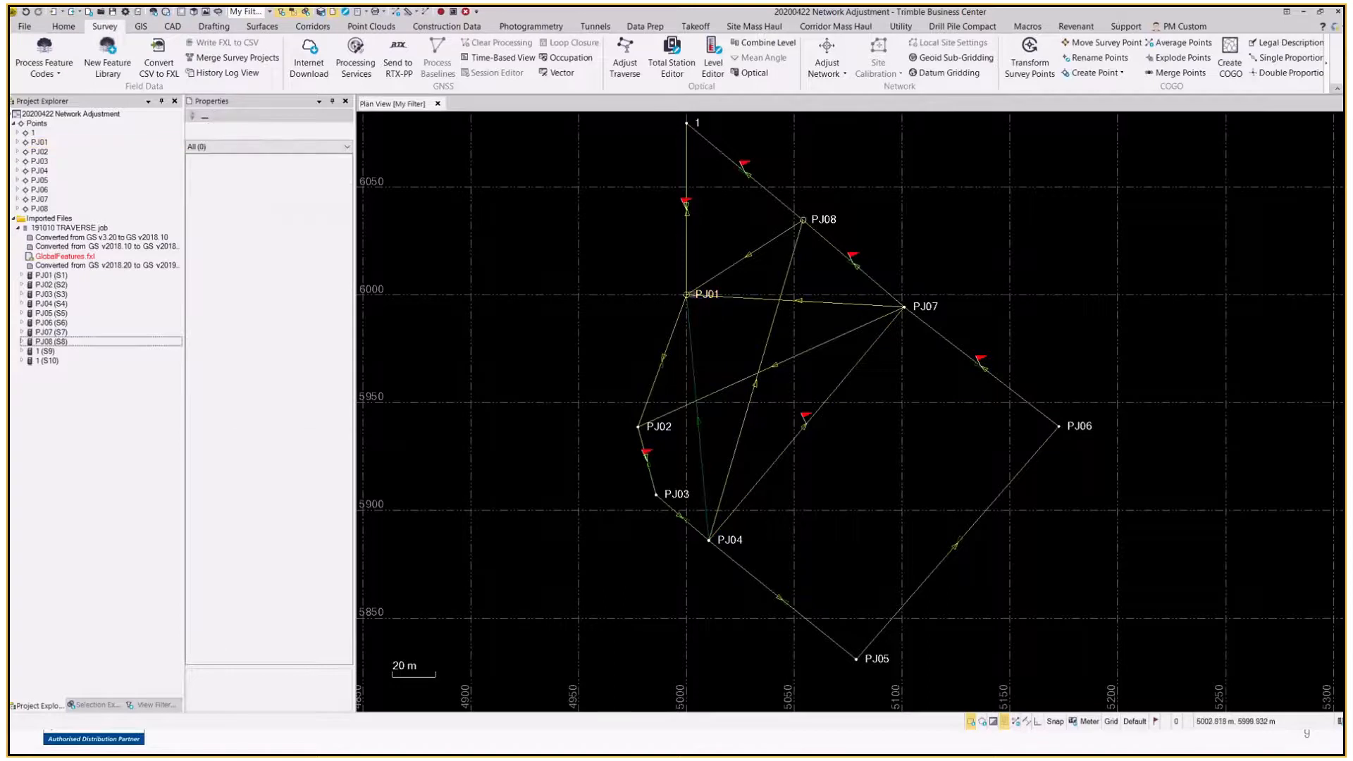
# Step: Inspect the coordinates of points PJ01 and PJ08, including the PJ01 coordinate under its Single Backsight setup, and clear the selection
pyautogui.click(698, 303)
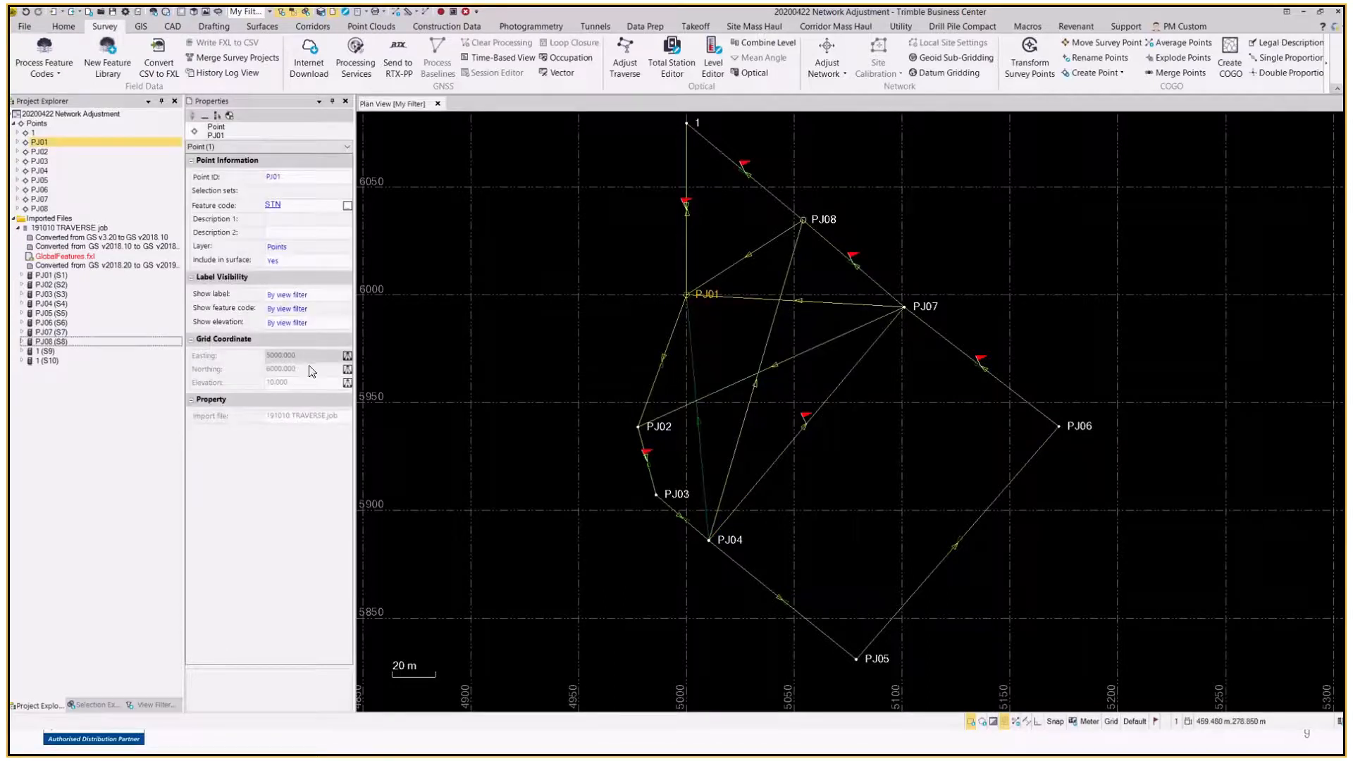
pyautogui.click(22, 275)
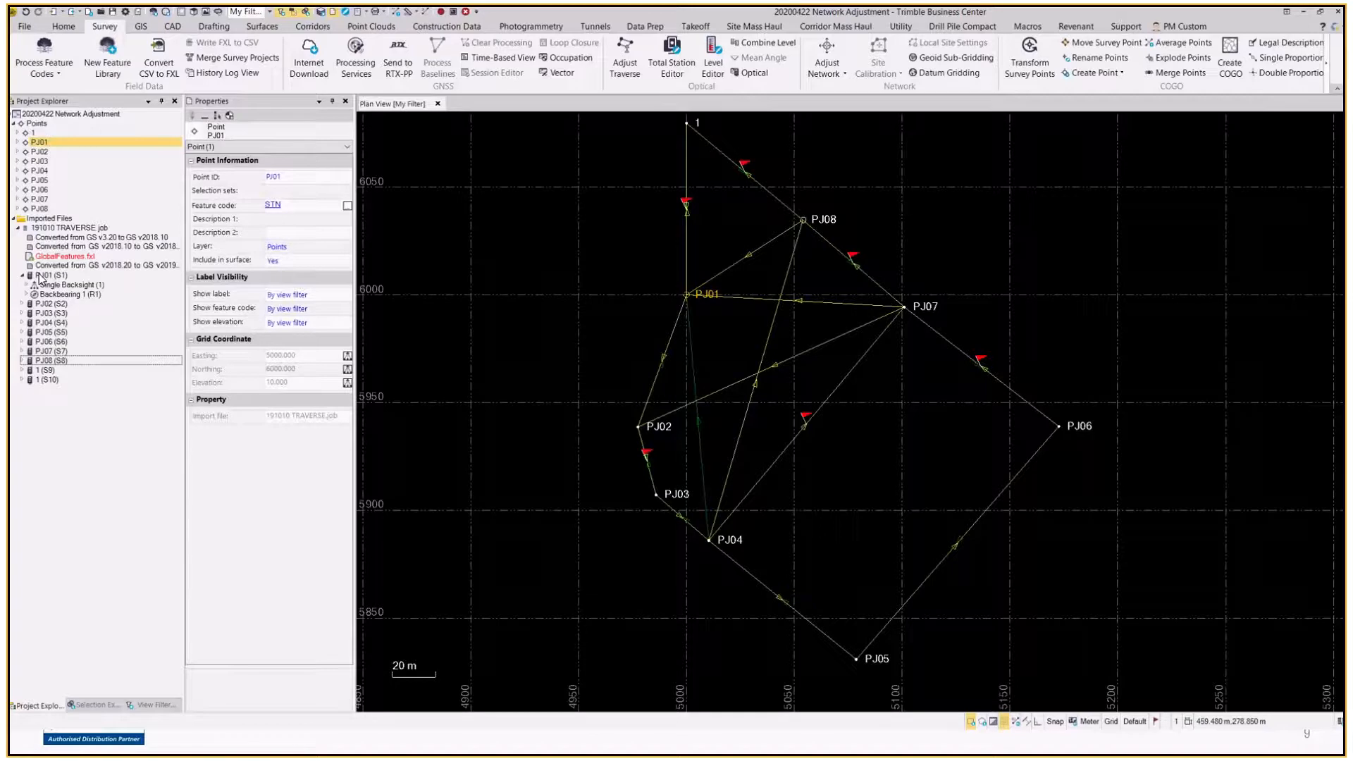
pyautogui.click(42, 275)
pyautogui.click(26, 285)
pyautogui.click(46, 295)
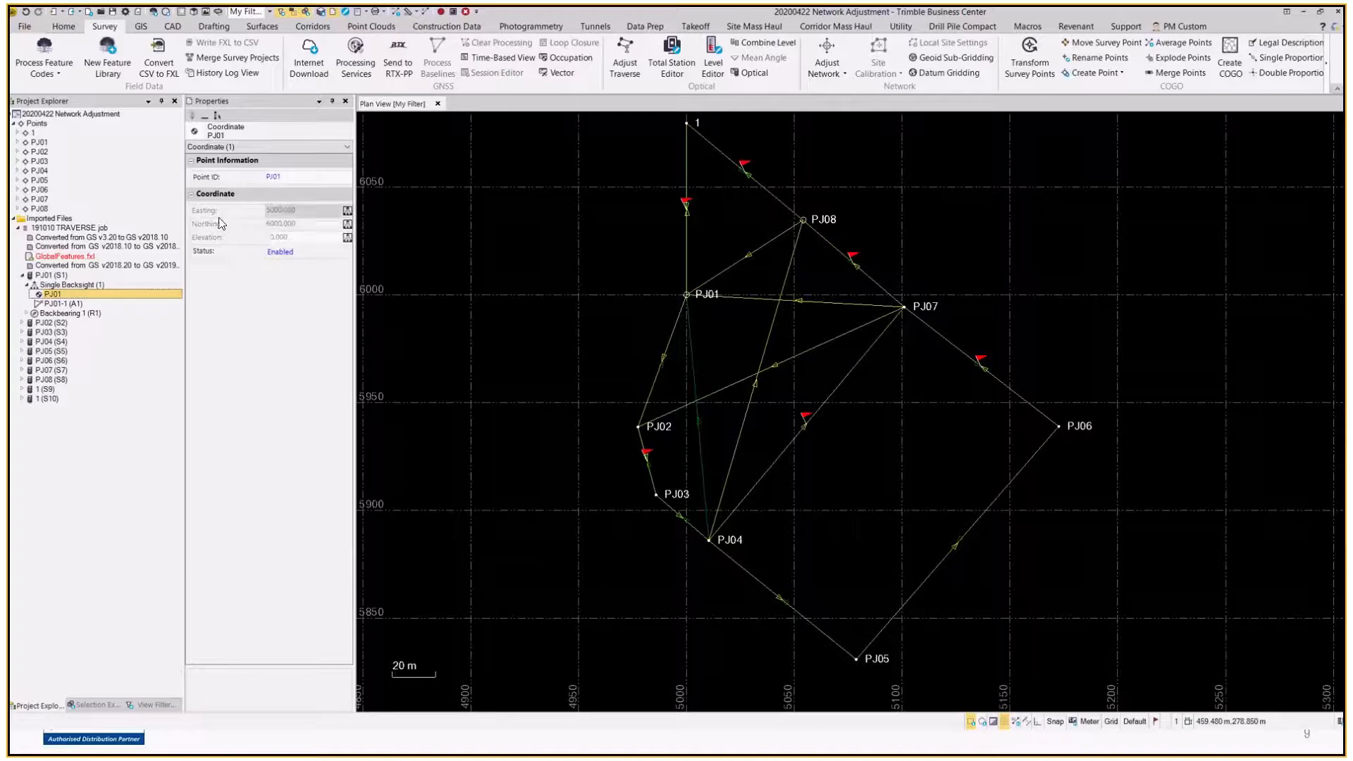
pyautogui.click(253, 237)
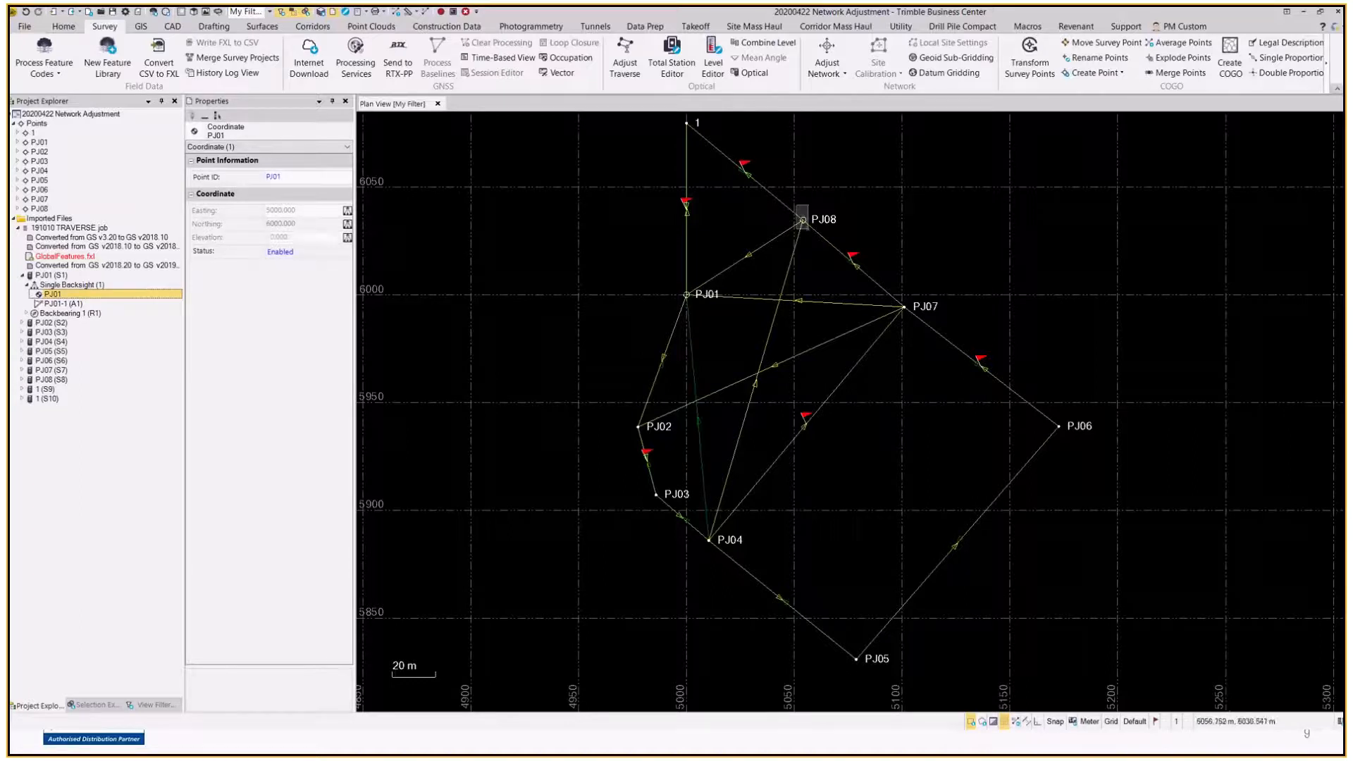
pyautogui.press('Escape')
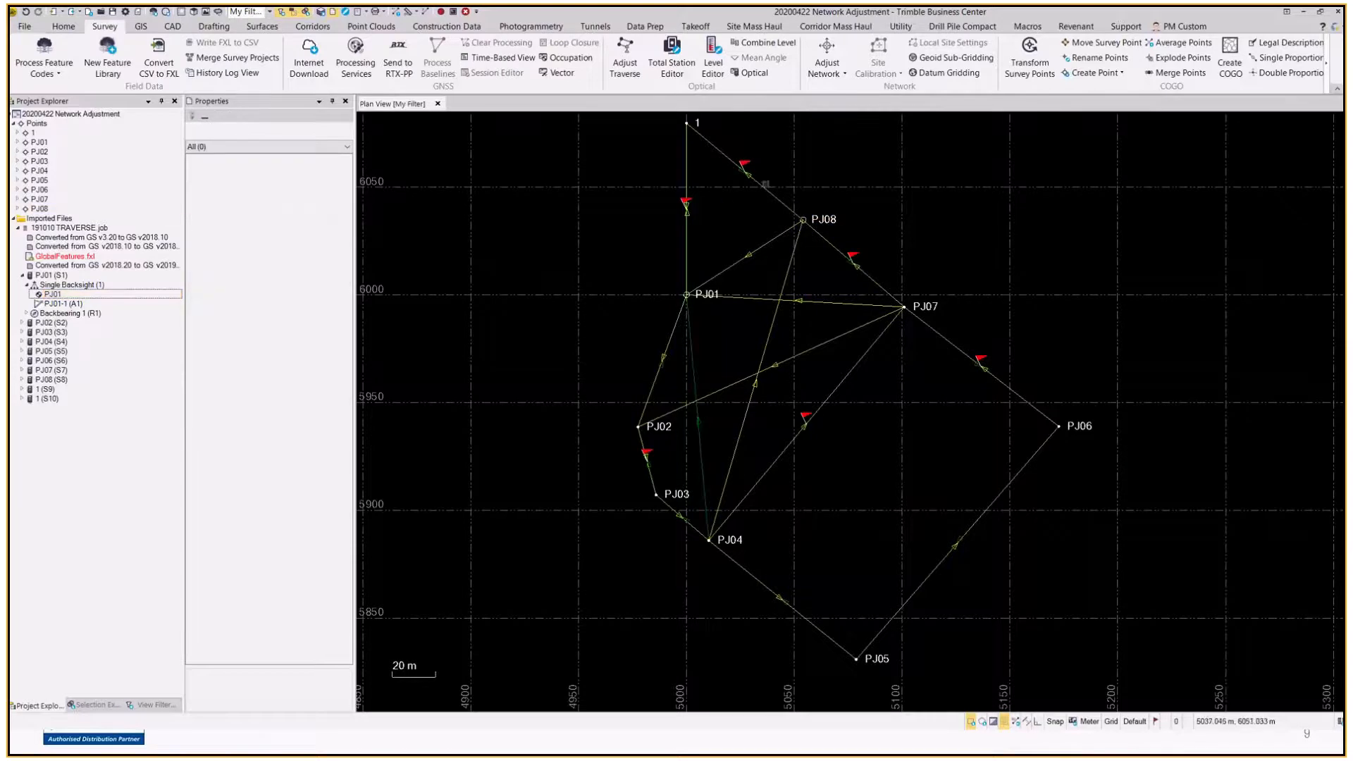
pyautogui.click(802, 220)
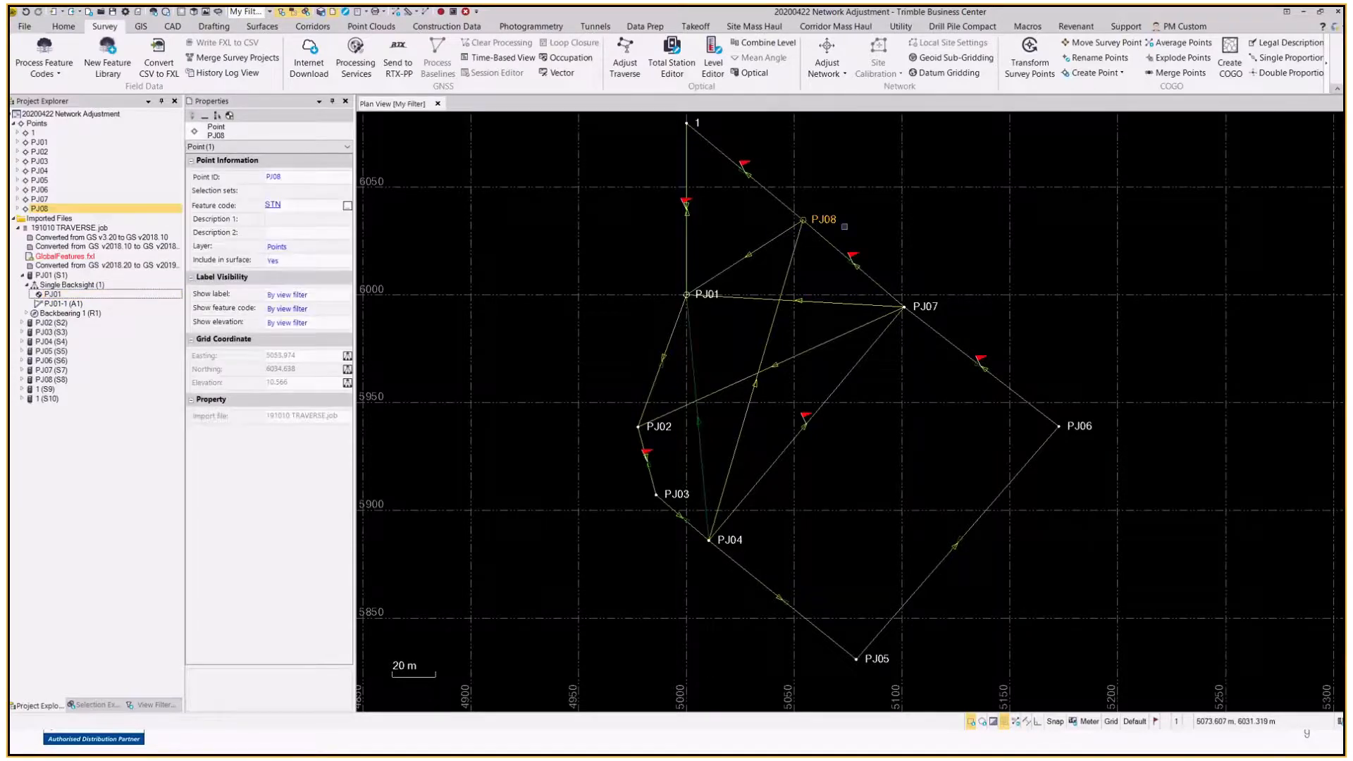
pyautogui.press('Escape')
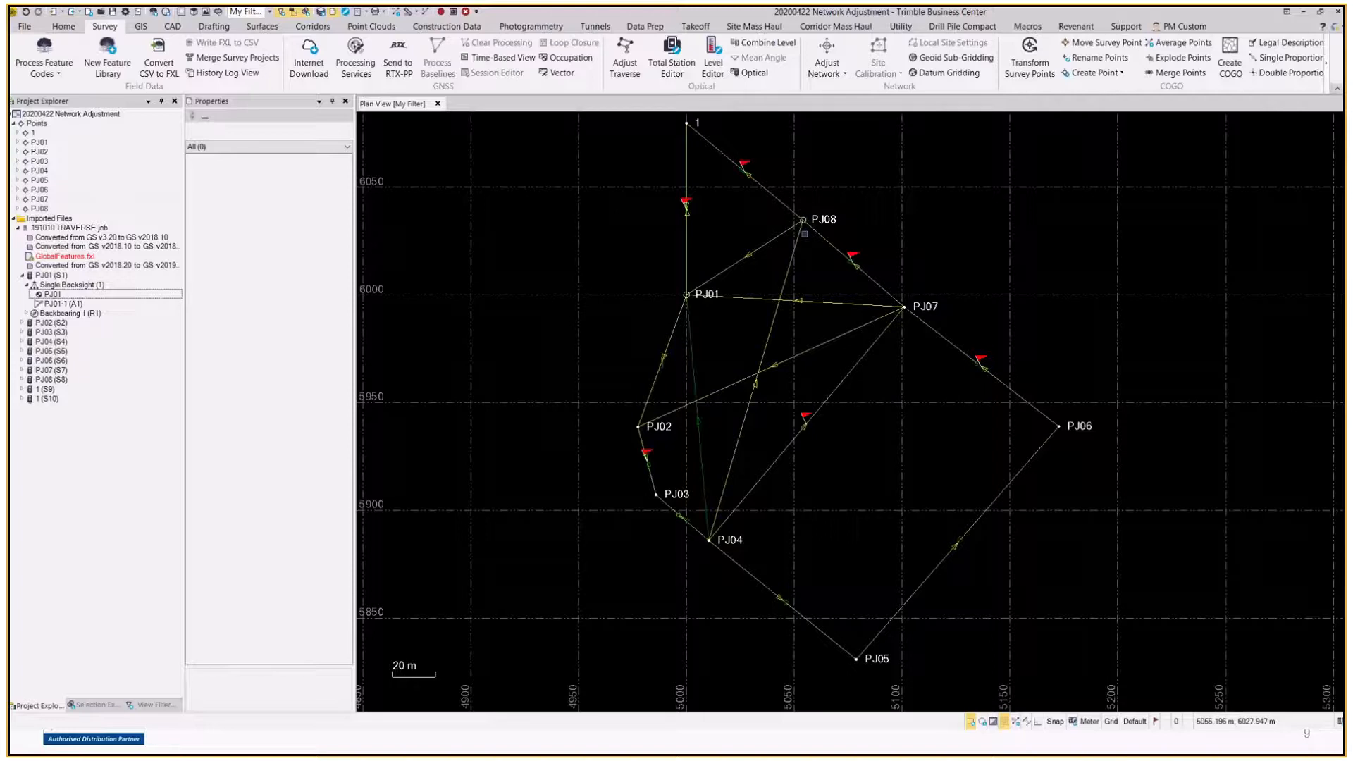
# Step: Open the 191010 TRAVERSE.job file in the Total Station Editor
pyautogui.click(678, 65)
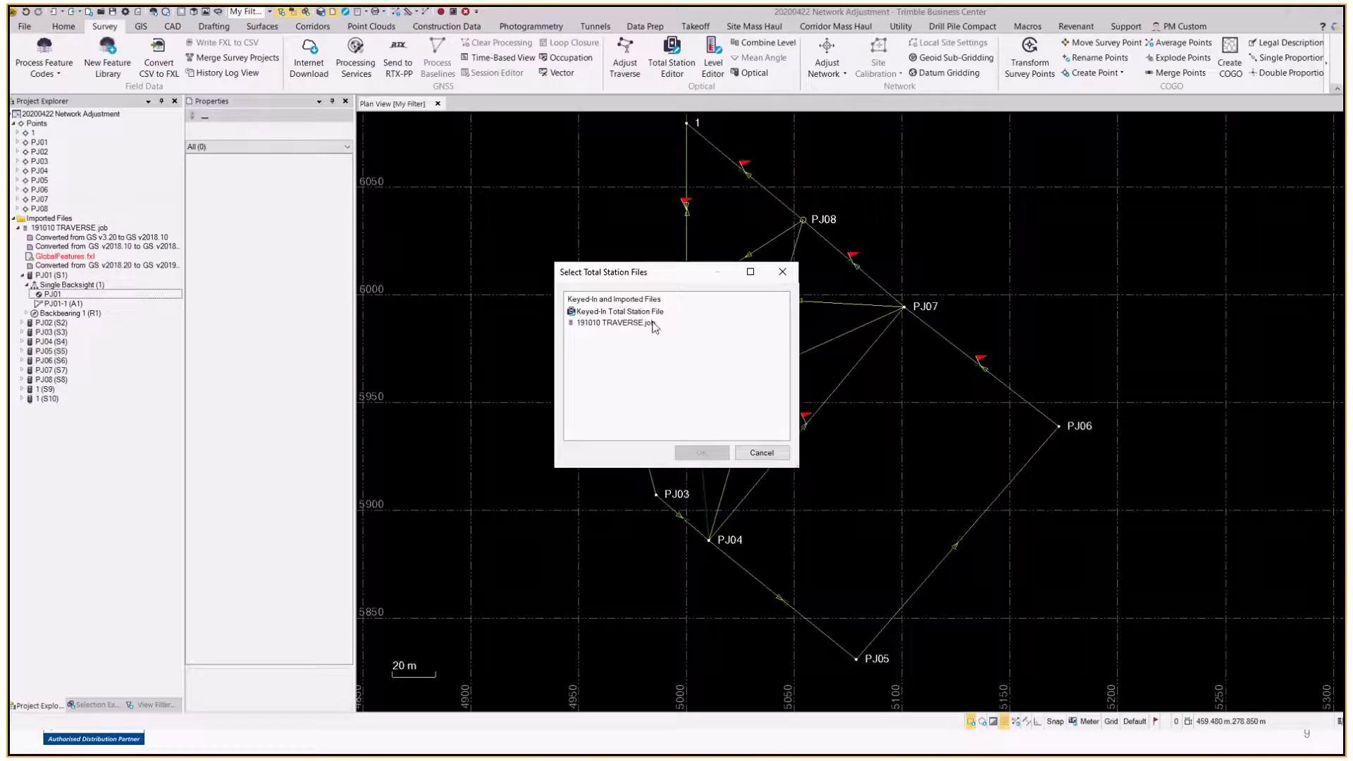
pyautogui.click(629, 325)
pyautogui.click(704, 452)
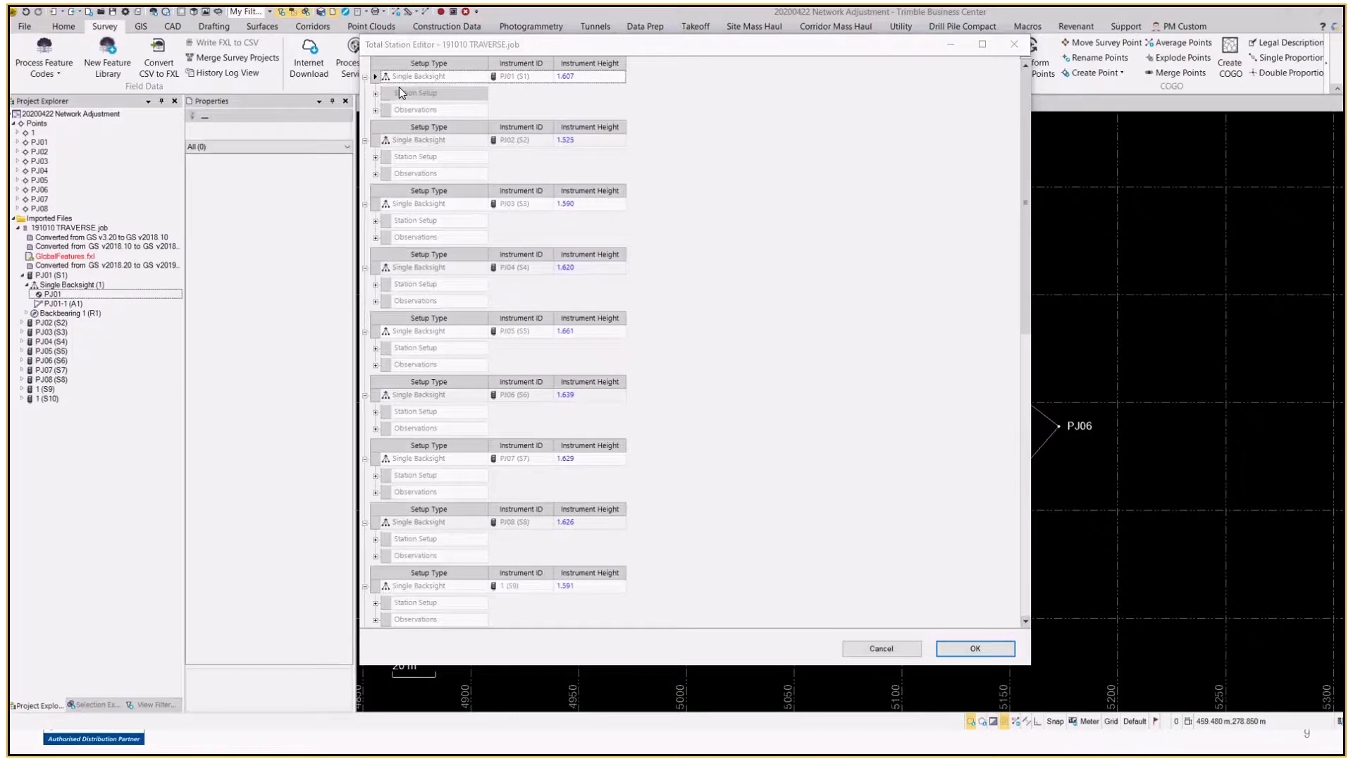
# Step: Examine the setup coordinates at PJ01 and PJ02 and the observations at PJ01, PJ02 and PJ03, and leave the editor
pyautogui.click(376, 93)
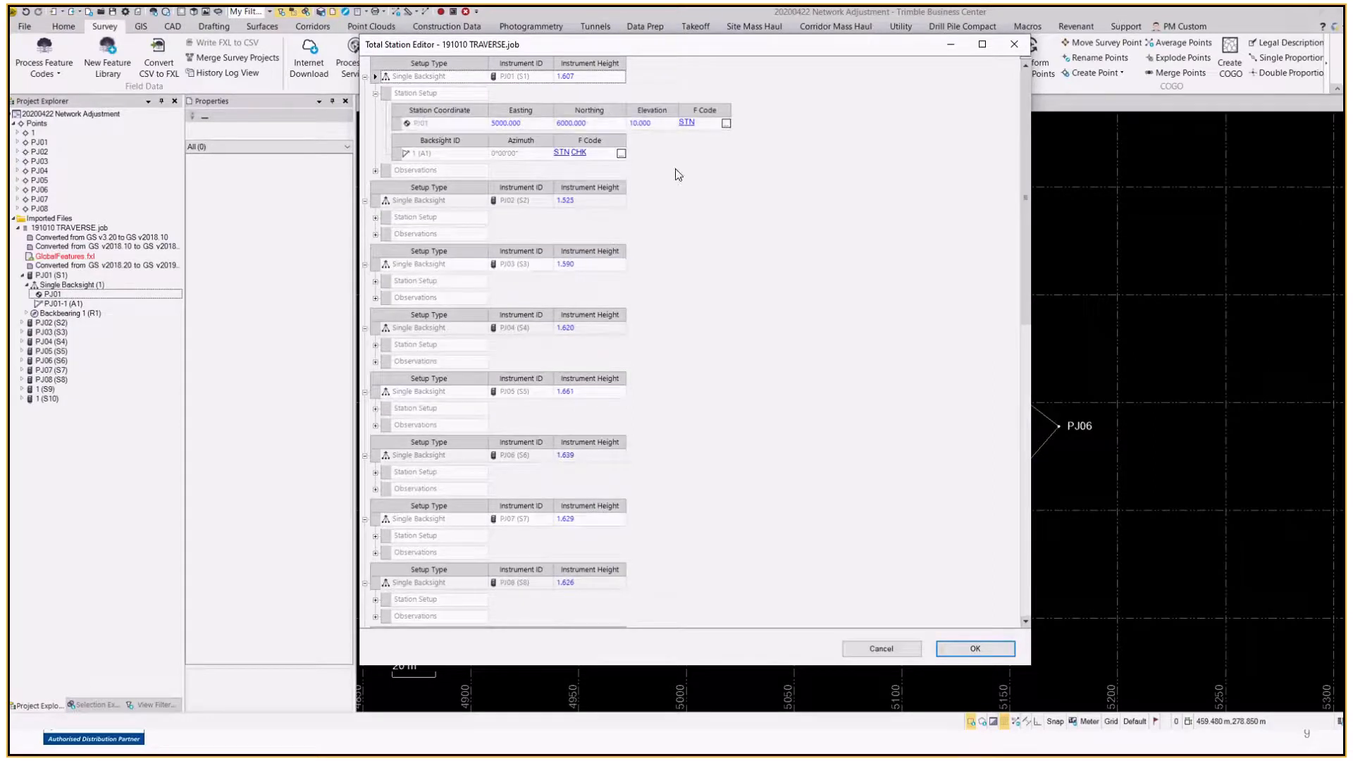
pyautogui.click(375, 217)
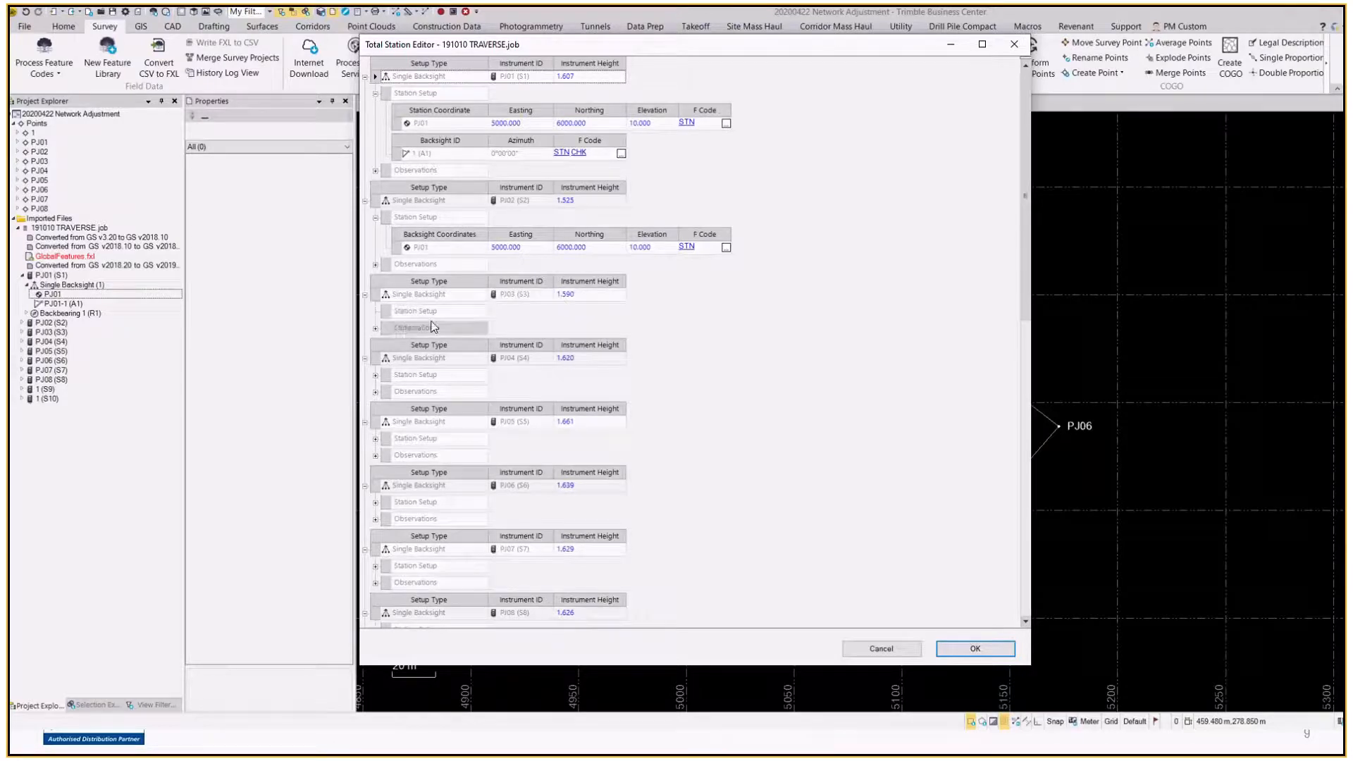
pyautogui.click(375, 328)
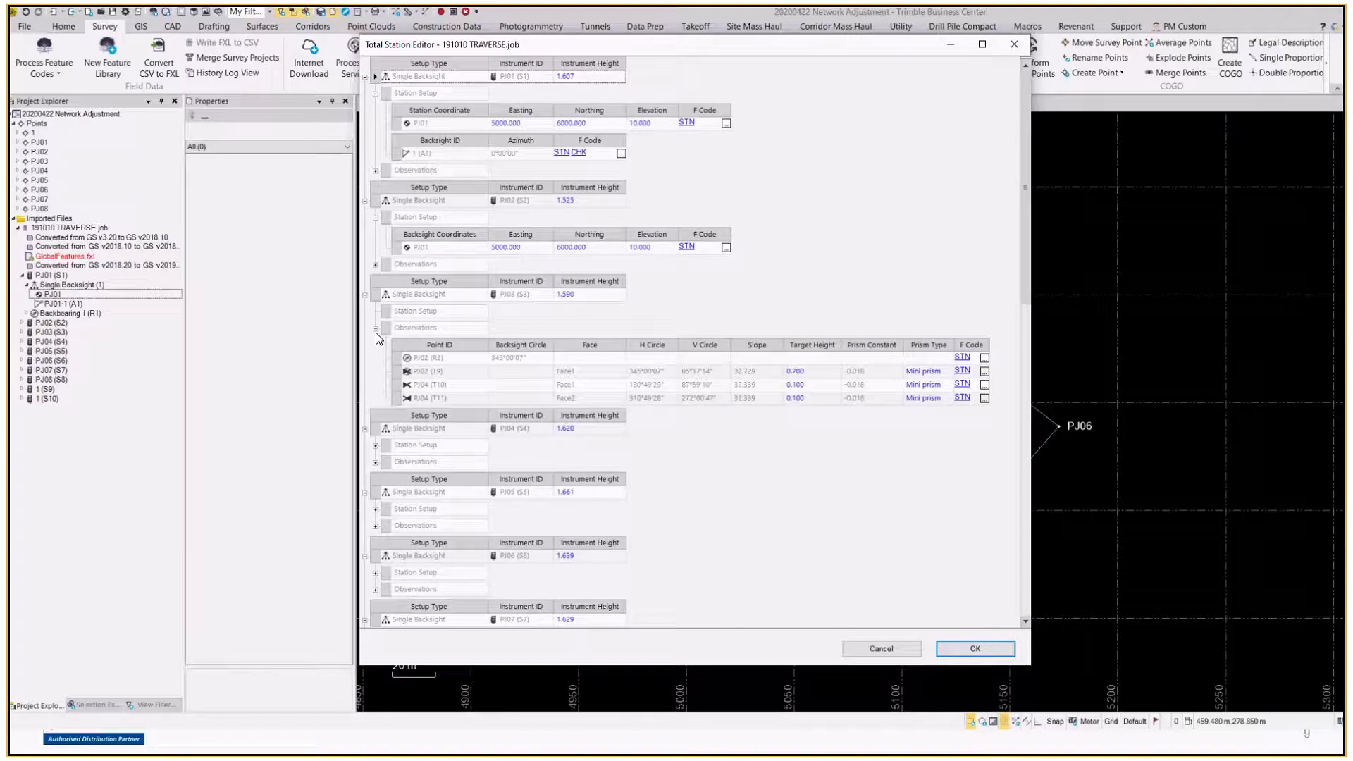
pyautogui.click(375, 170)
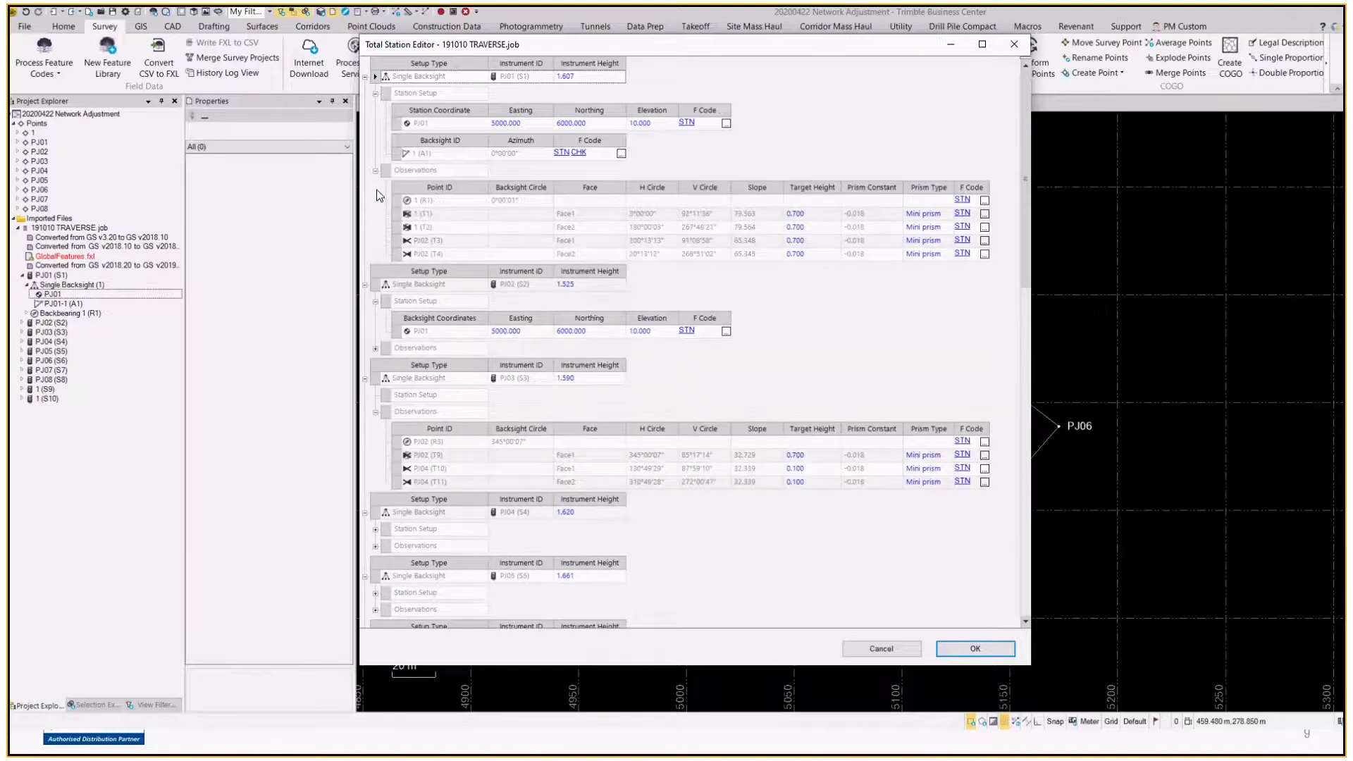
pyautogui.click(376, 349)
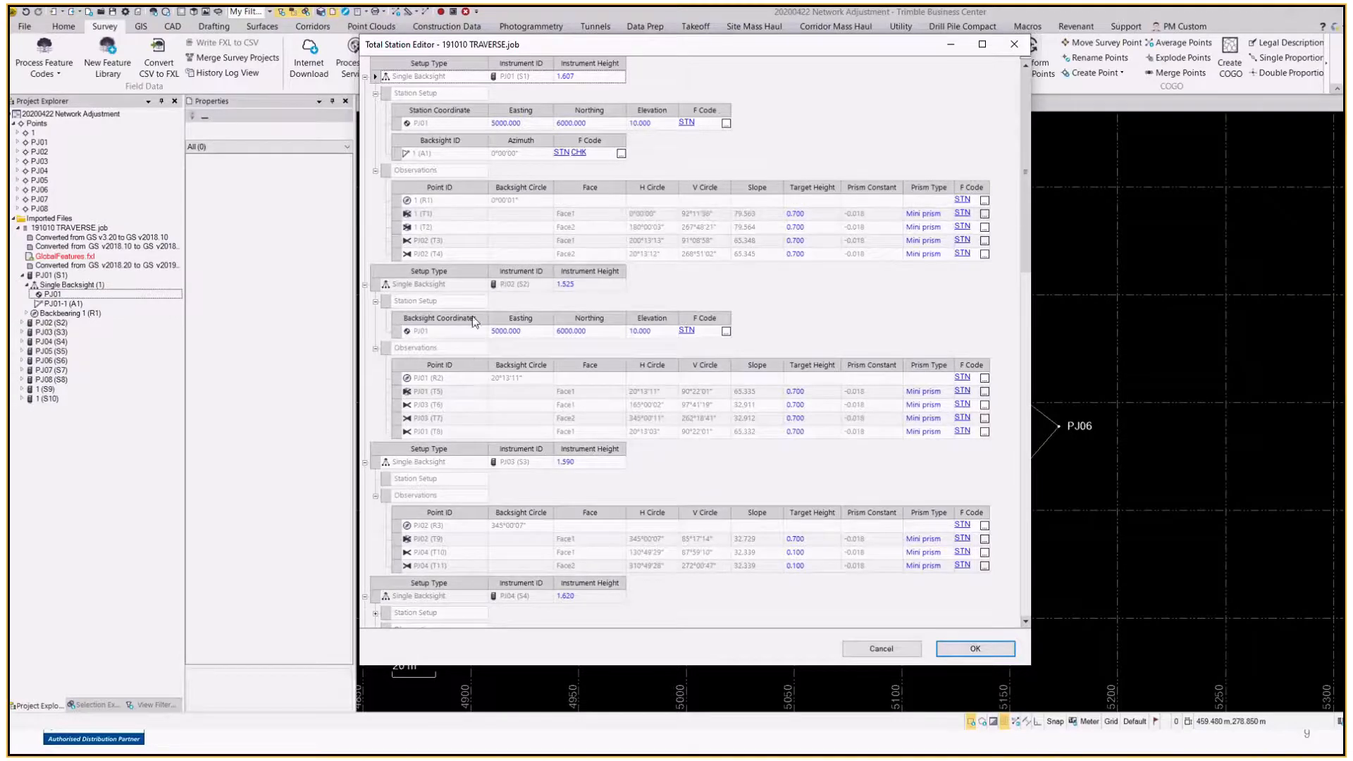
pyautogui.scroll(-3, 737, 355)
pyautogui.scroll(3, 771, 467)
pyautogui.click(957, 46)
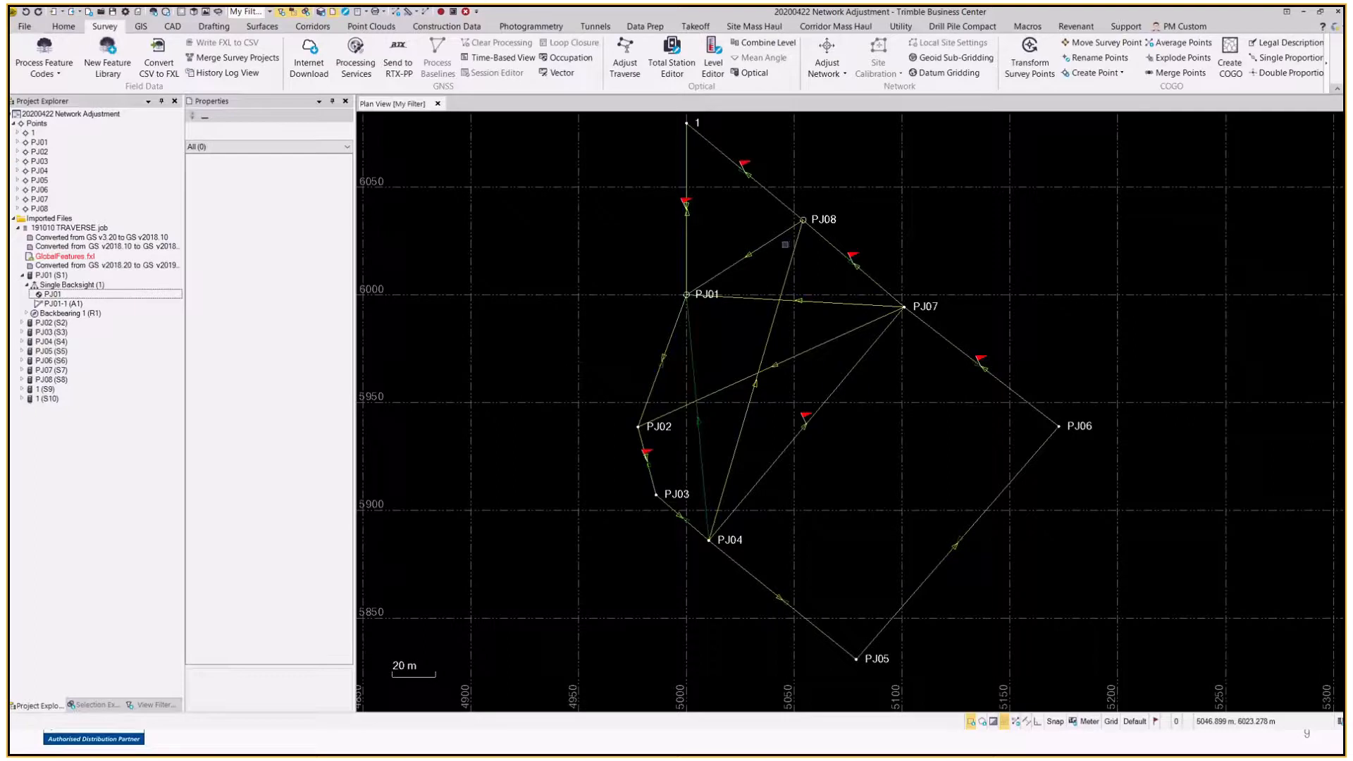
pyautogui.moveTo(639, 224); pyautogui.dragTo(779, 364)
pyautogui.press('Delete')
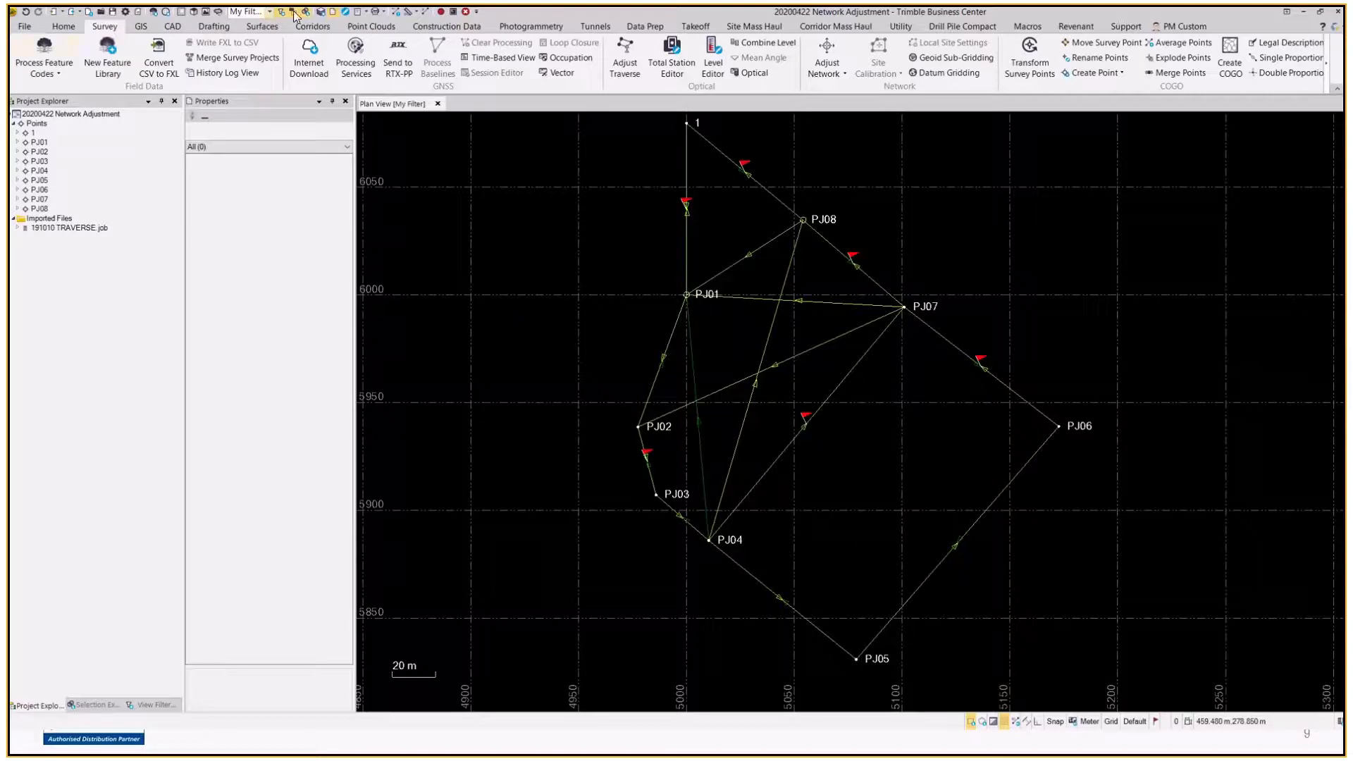
pyautogui.click(63, 26)
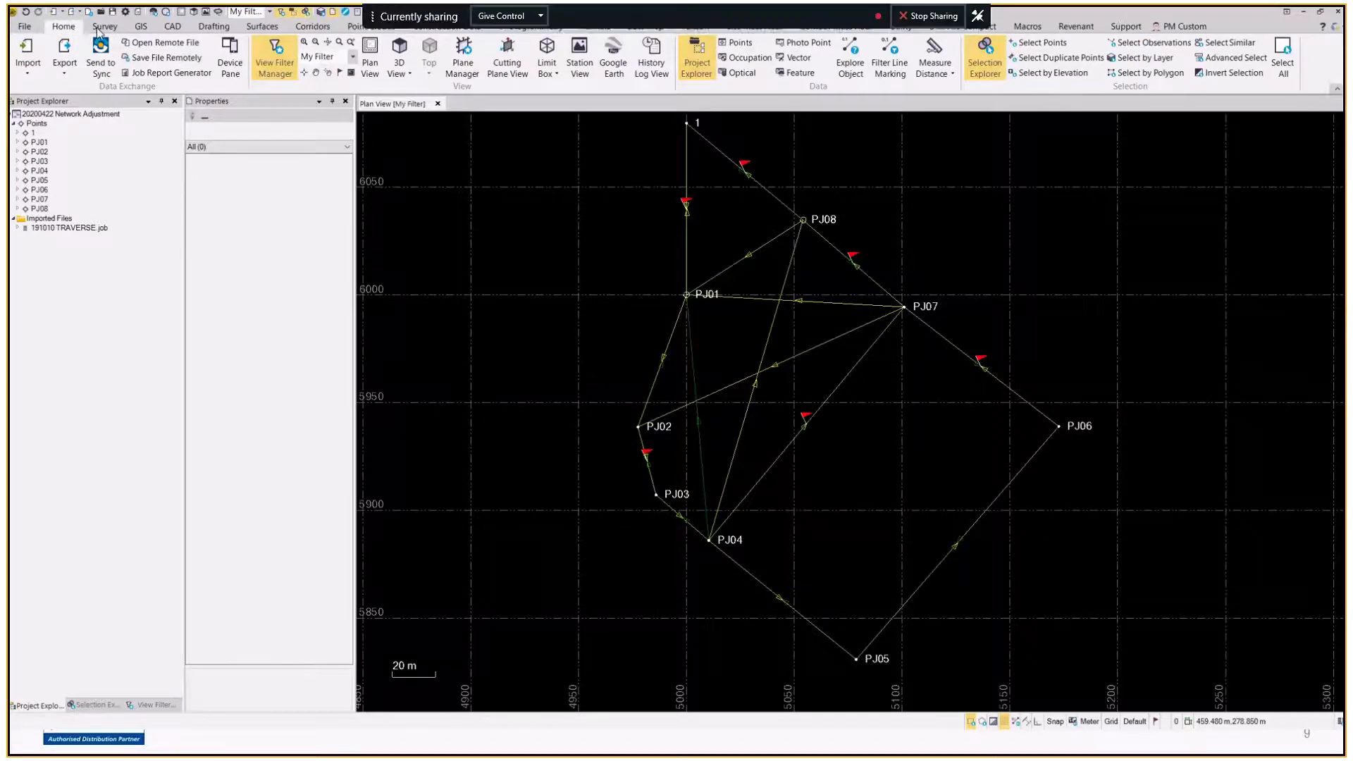
pyautogui.click(99, 29)
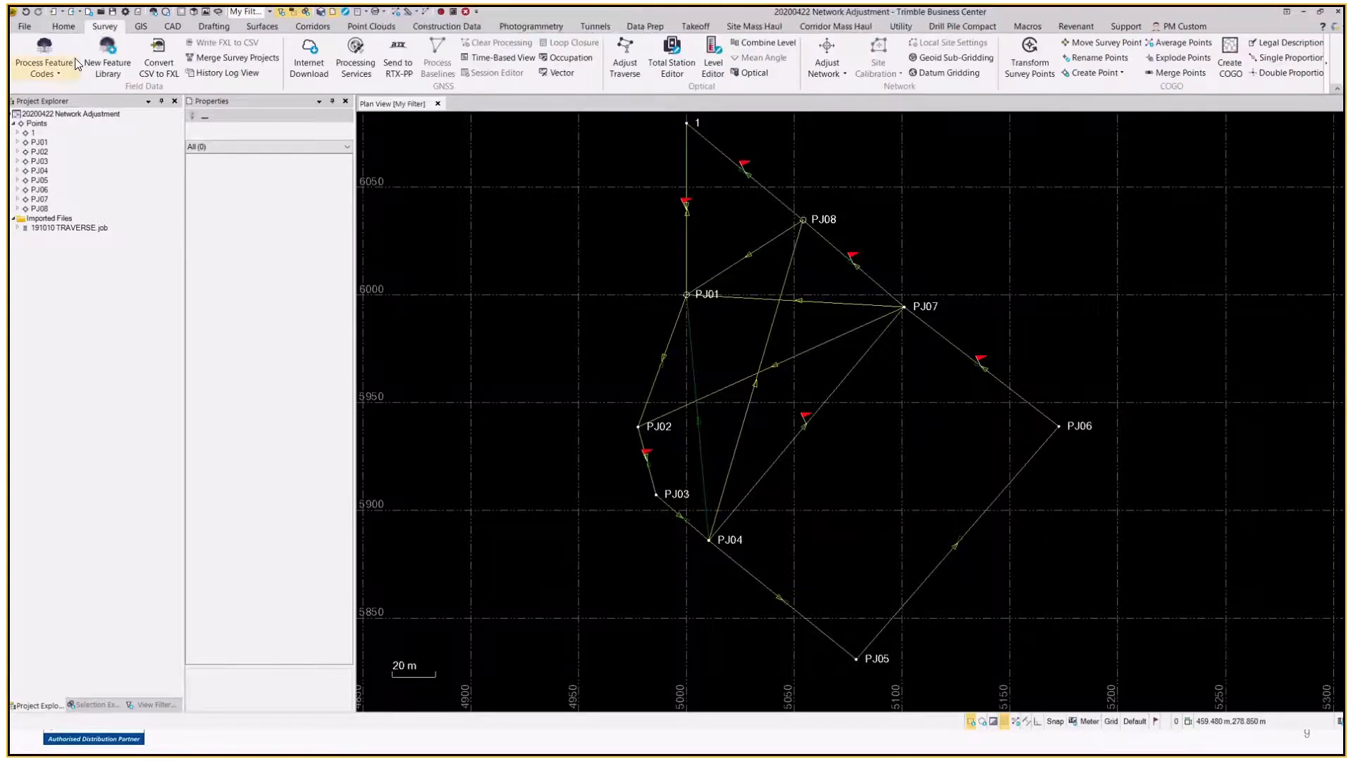
# Step: Start a traverse adjustment and create a traverse named TRAVERSE 1
pyautogui.click(625, 46)
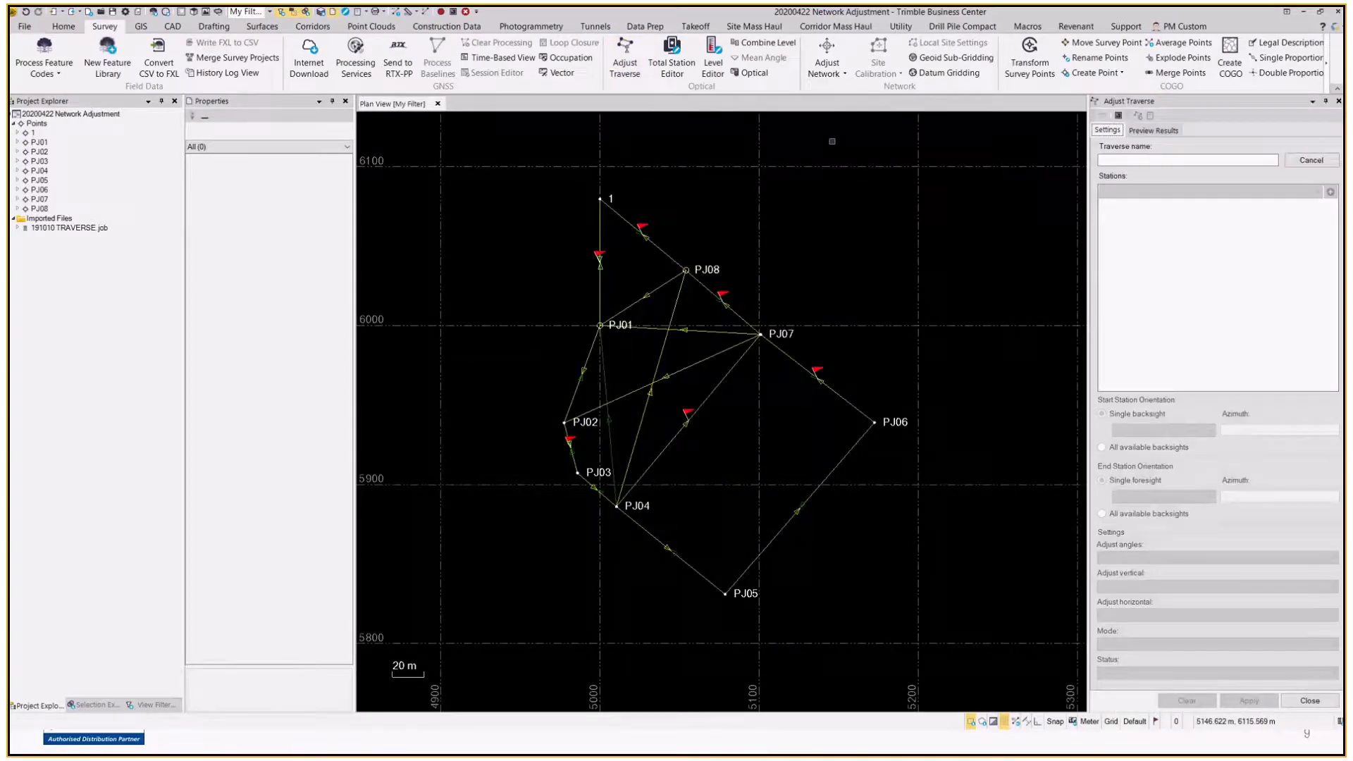
pyautogui.click(1108, 163)
pyautogui.write('TRAVERSE 1')
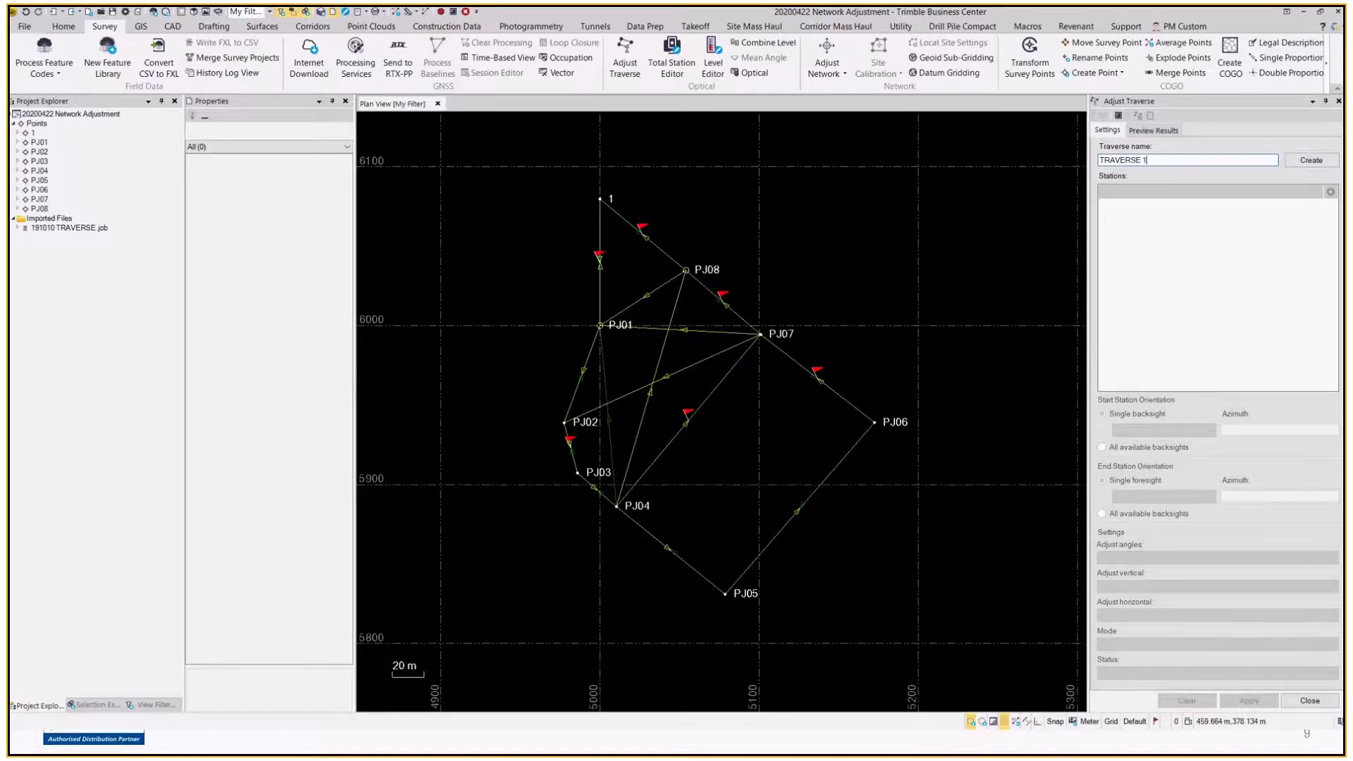
pyautogui.click(1303, 161)
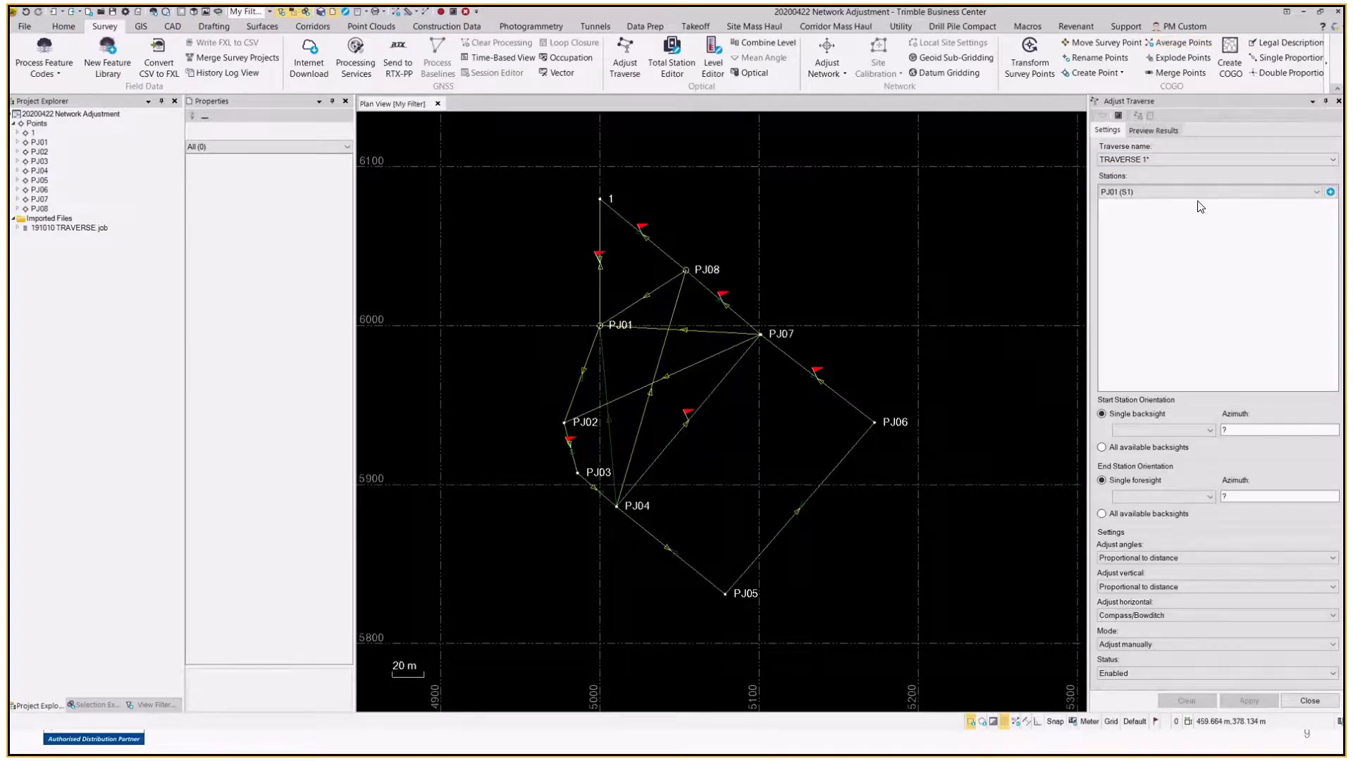
# Step: Add stations PJ01 (S1) through PJ08 (S8) to the traverse in sequence
pyautogui.click(1230, 192)
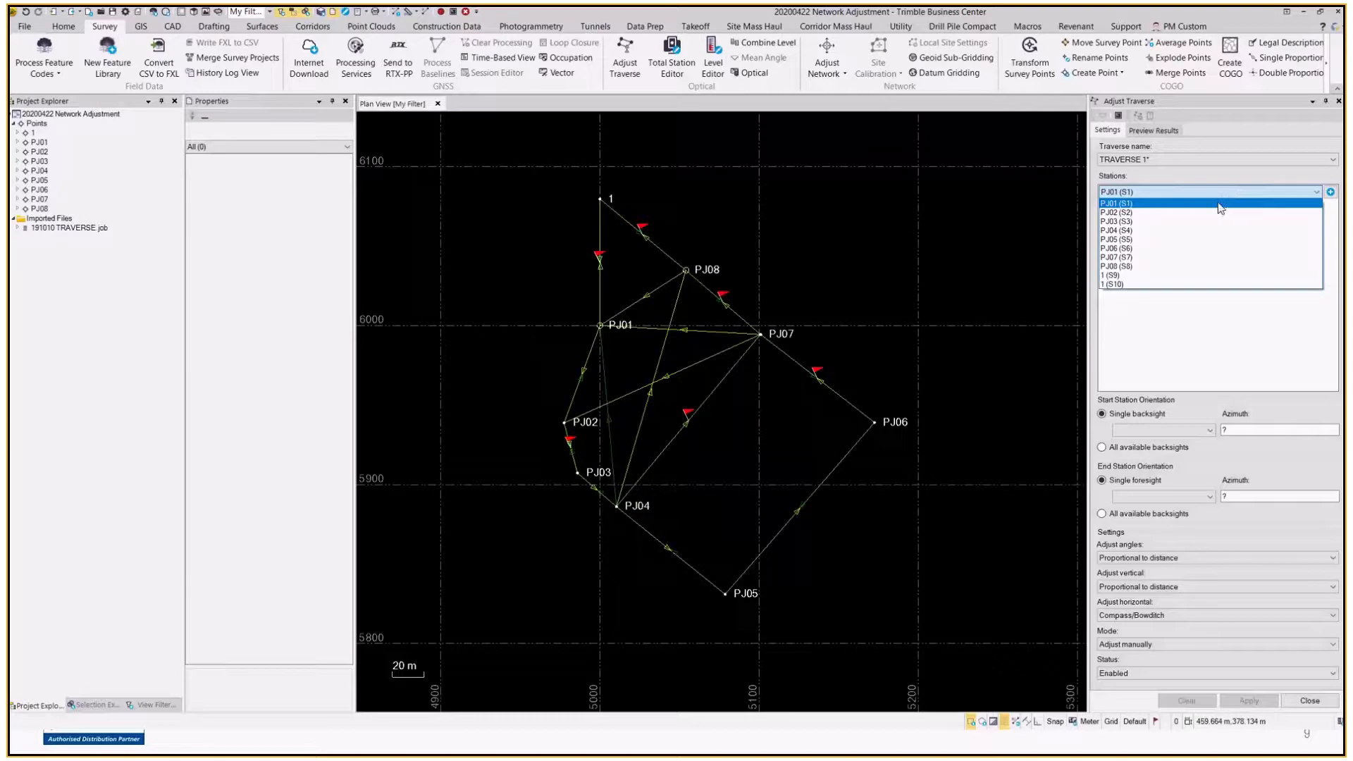
pyautogui.click(1220, 206)
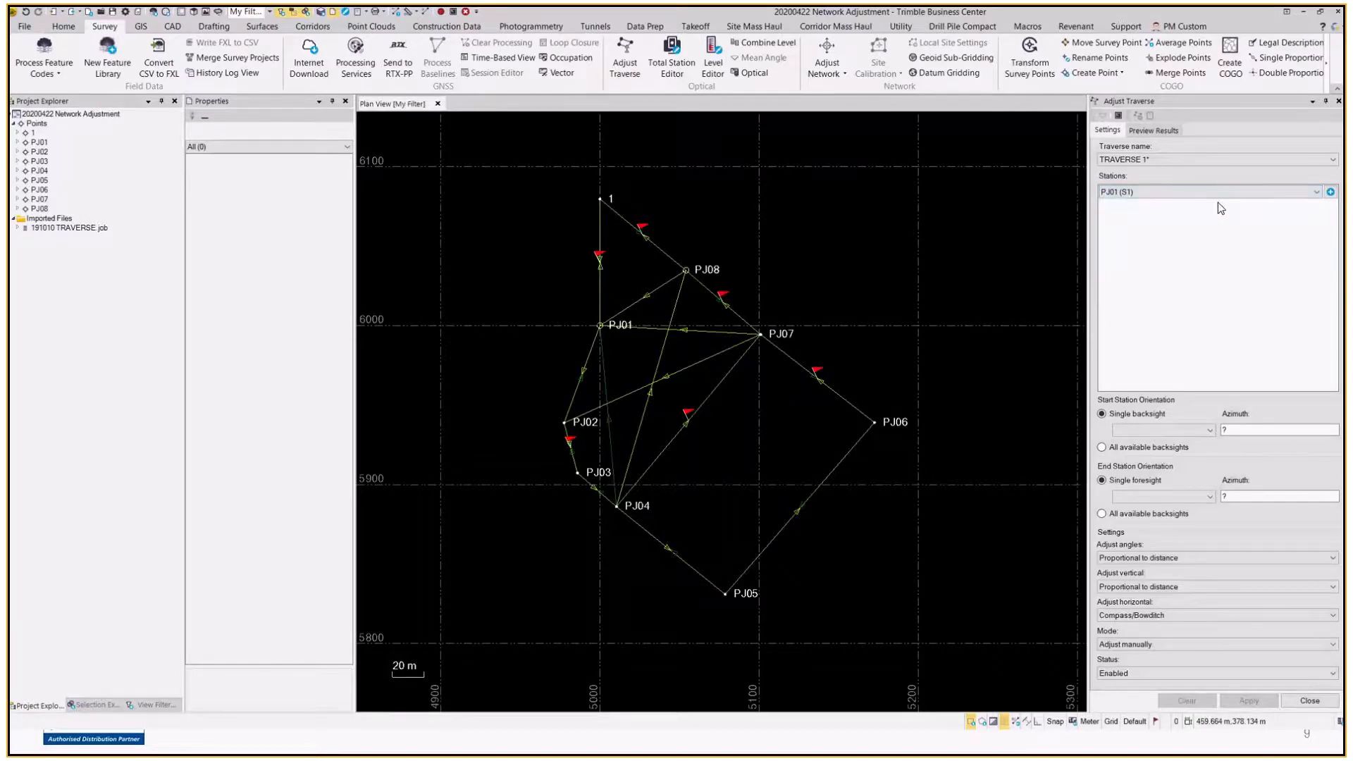
pyautogui.click(1329, 191)
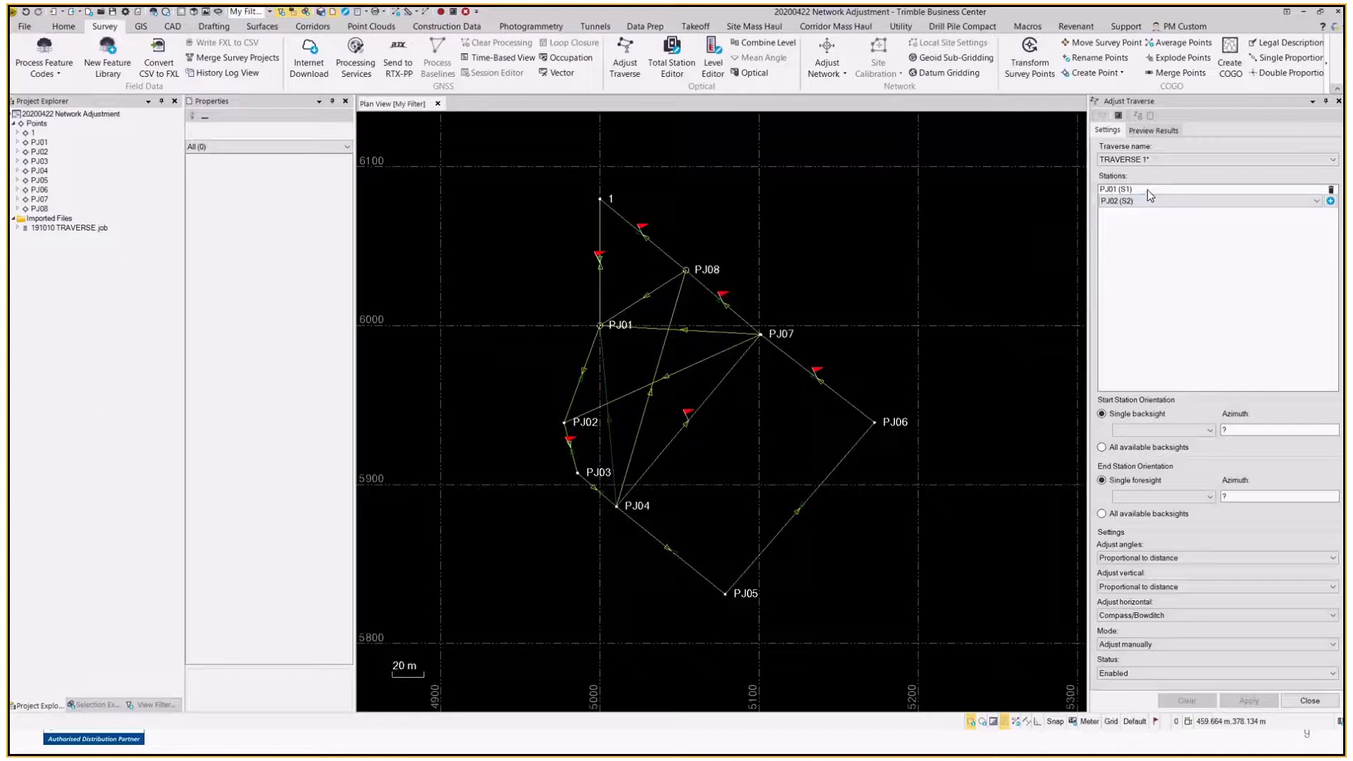
pyautogui.click(1113, 202)
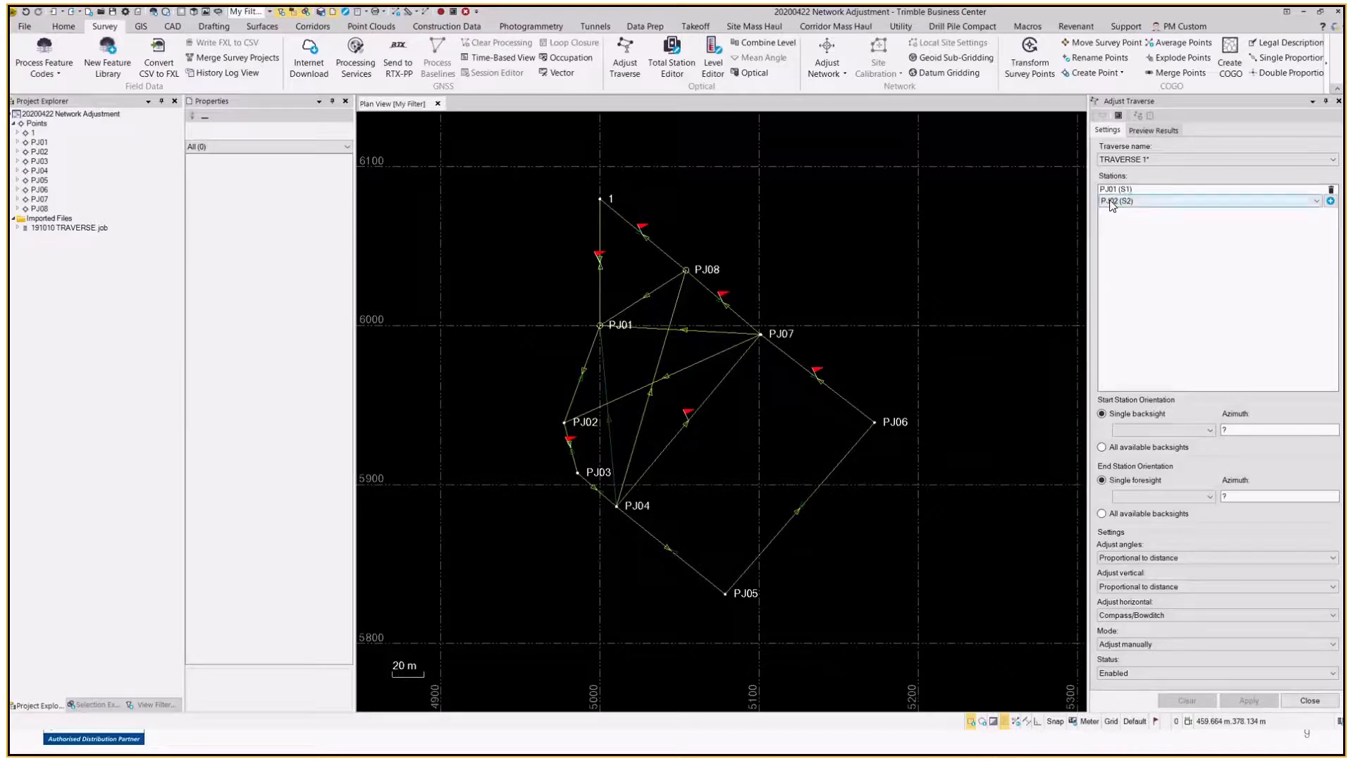
pyautogui.click(1330, 202)
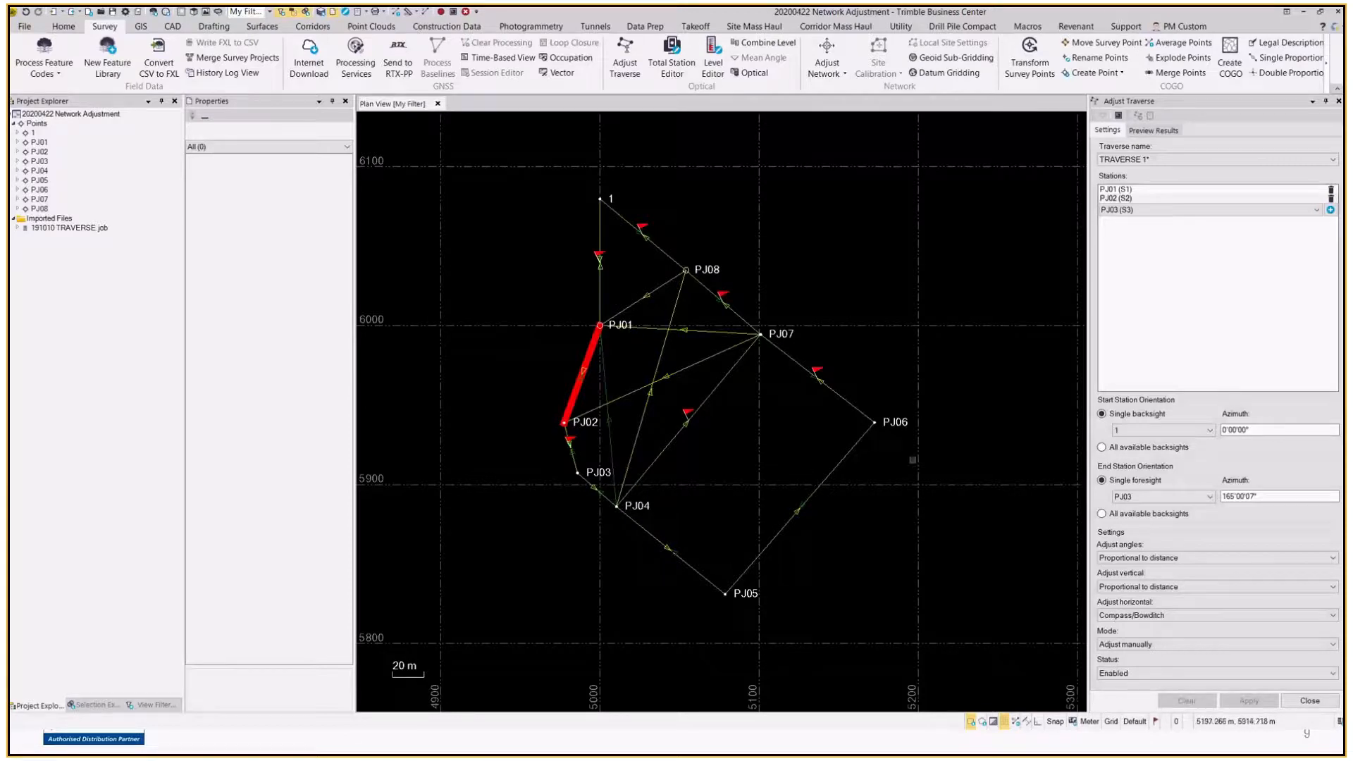
pyautogui.click(1118, 210)
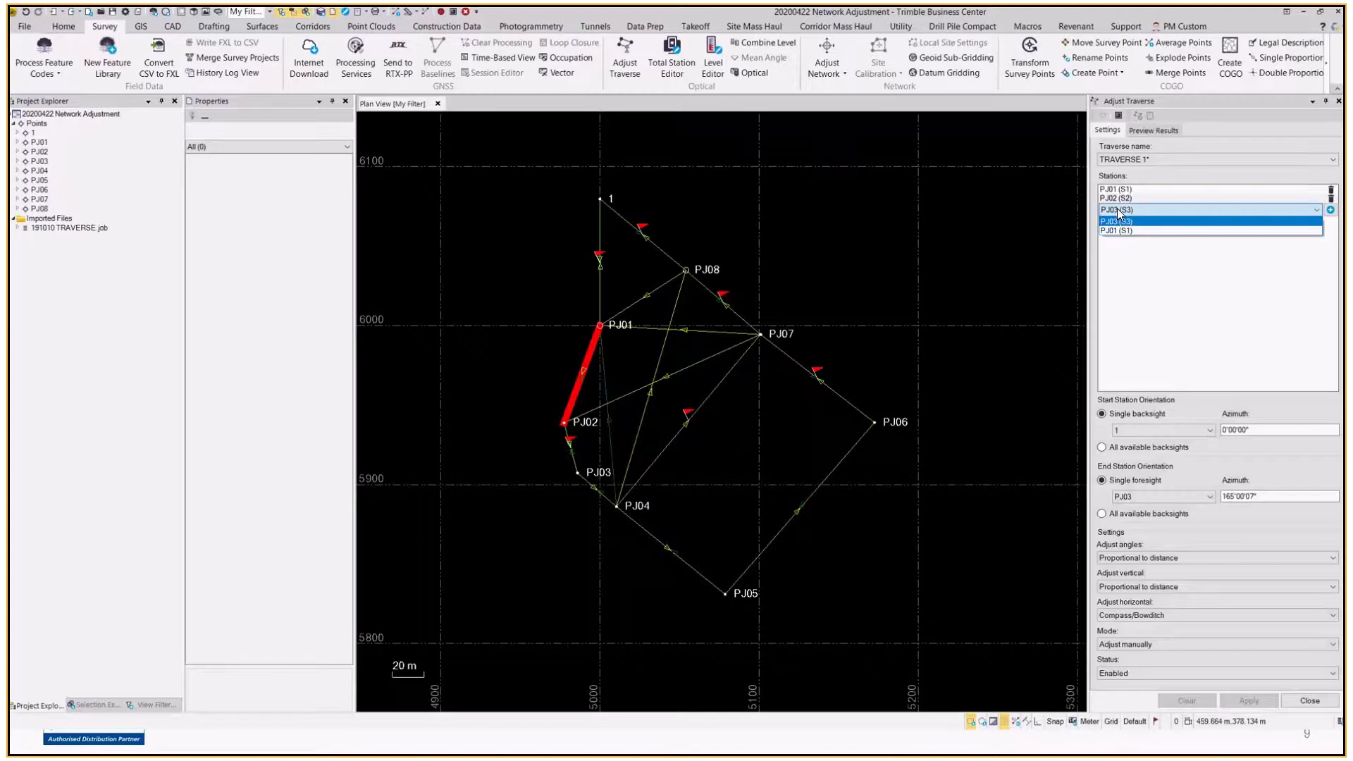
pyautogui.click(1117, 220)
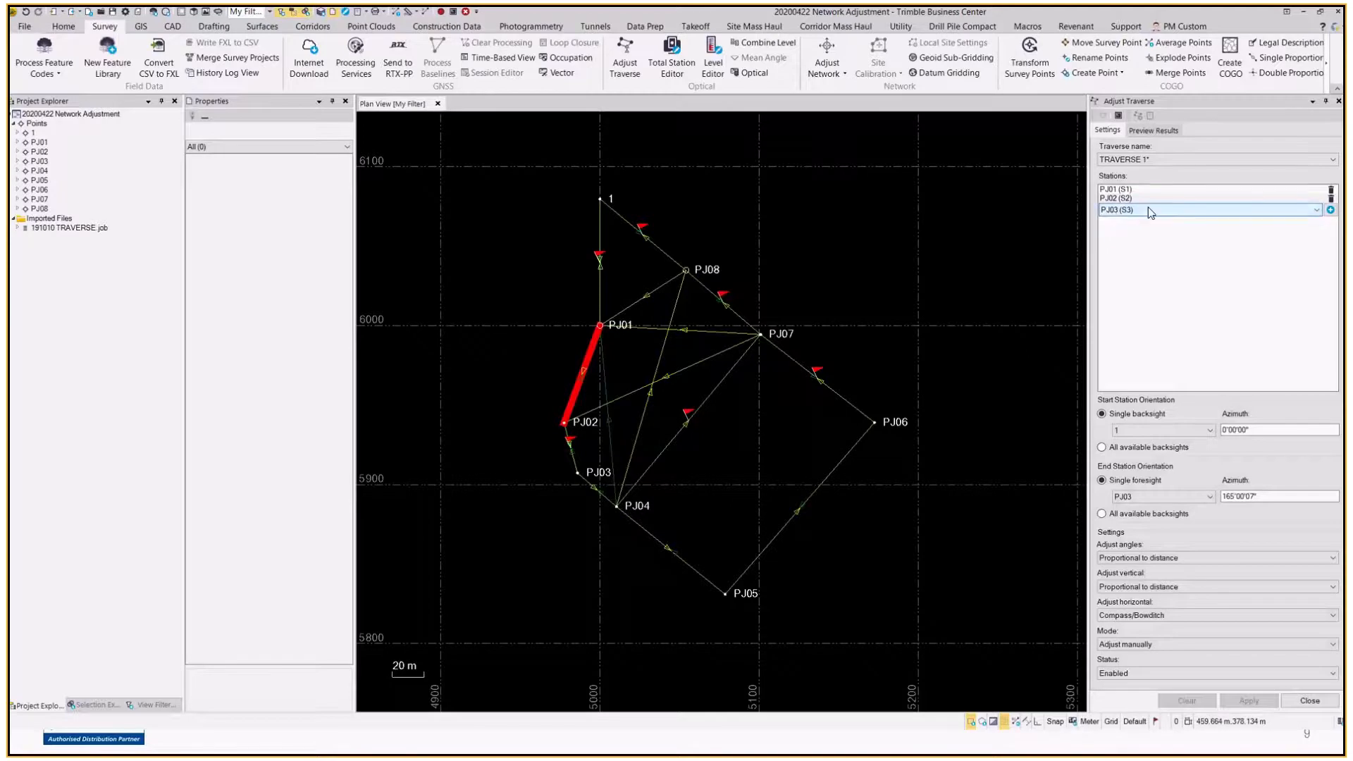
pyautogui.click(1331, 210)
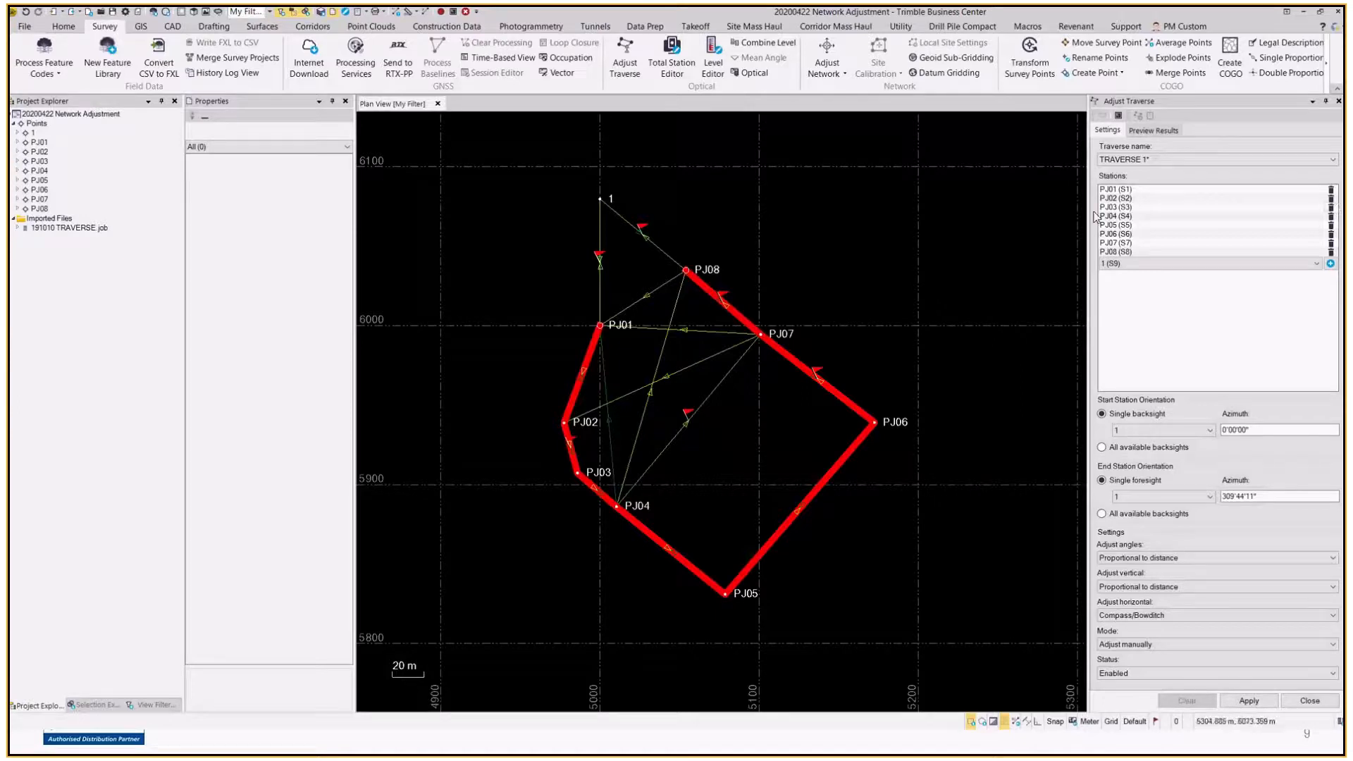
# Step: Close the traverse by adding station 1 (S9) as its last station
pyautogui.click(1135, 264)
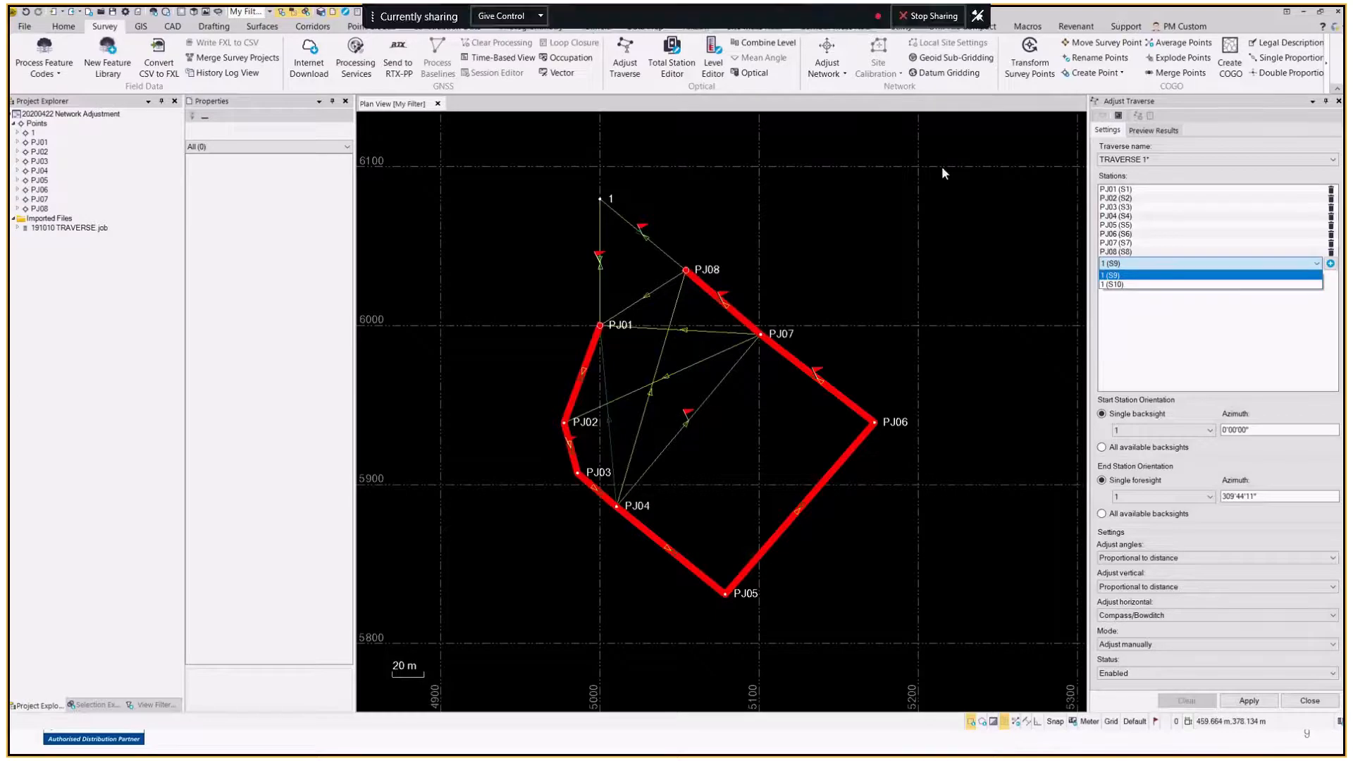
pyautogui.click(1117, 283)
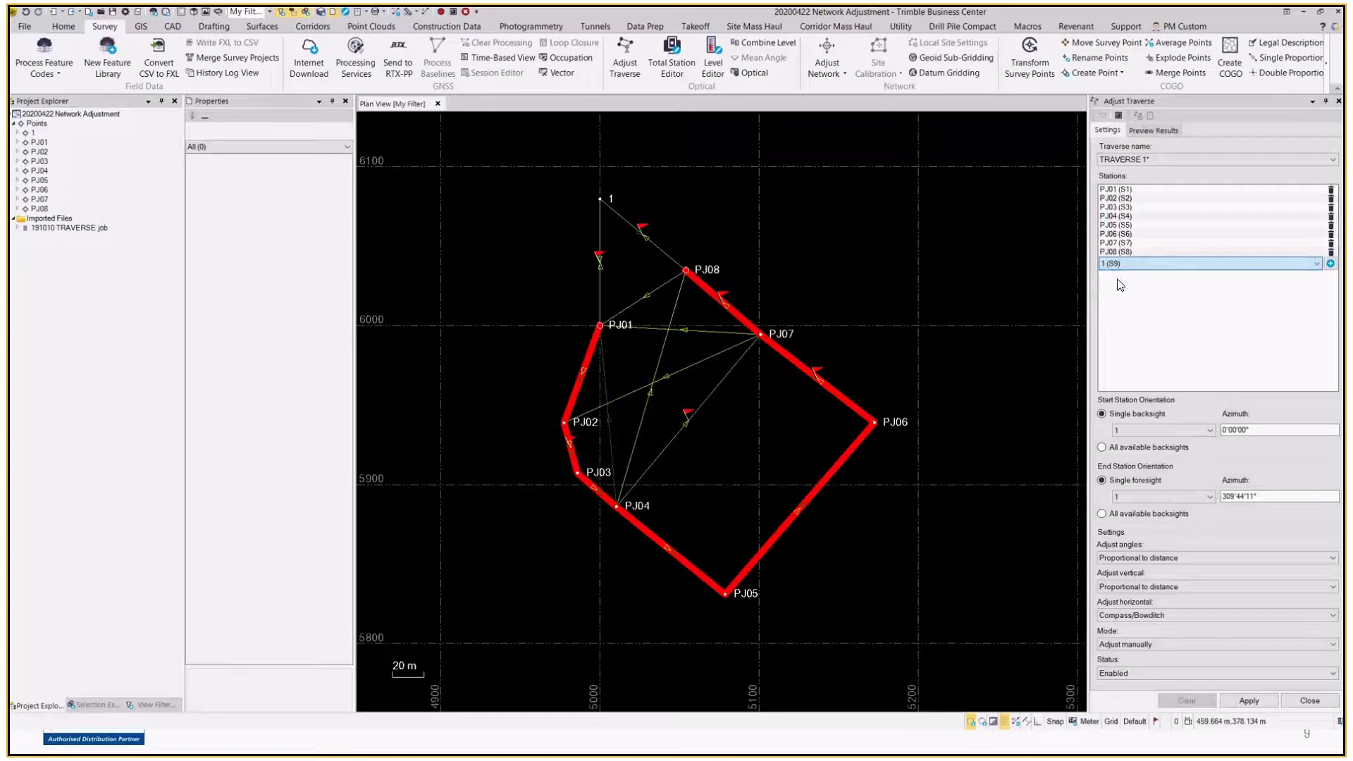
pyautogui.click(1330, 263)
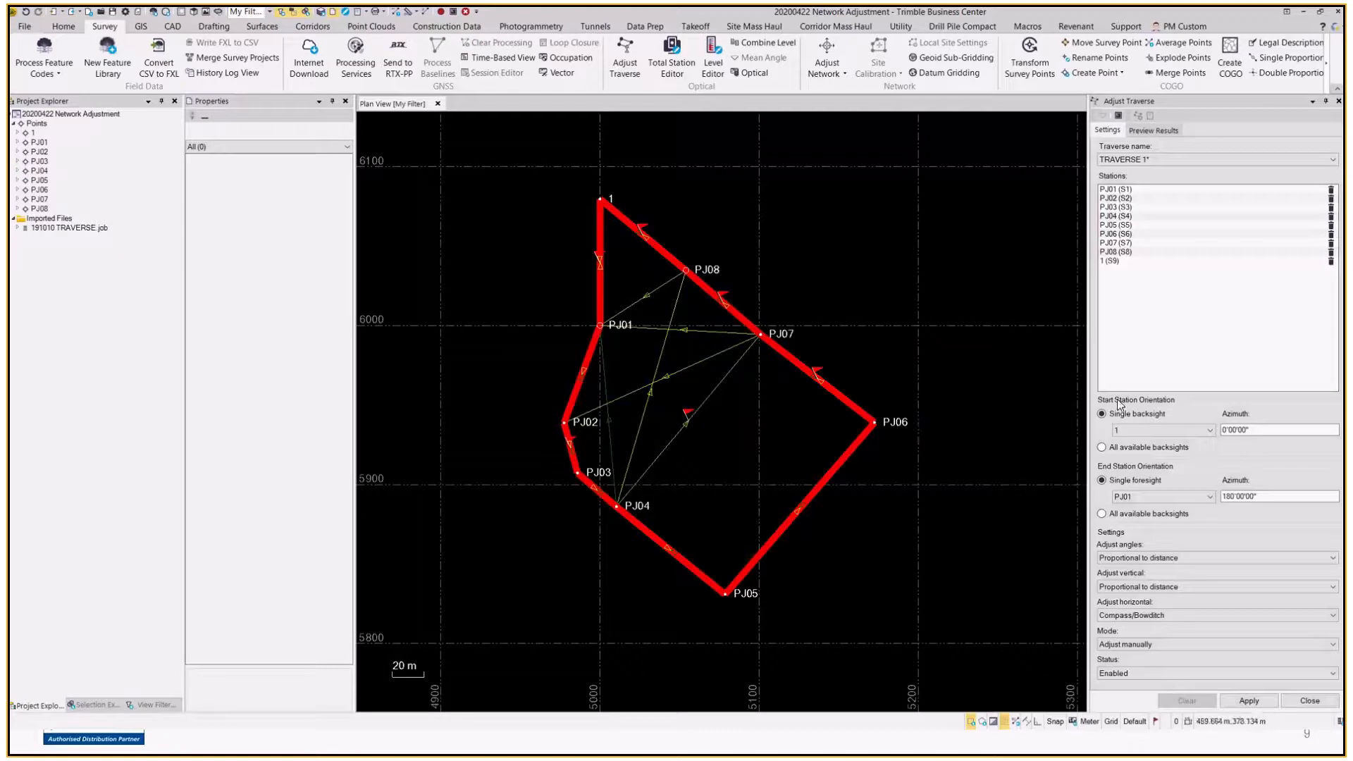
# Step: Orient the start station with single backsight 1 and the end station with single foresight PJ01
pyautogui.click(1142, 430)
pyautogui.click(1127, 451)
pyautogui.click(1162, 430)
pyautogui.click(1154, 438)
pyautogui.click(1191, 496)
pyautogui.click(1195, 502)
pyautogui.click(1127, 498)
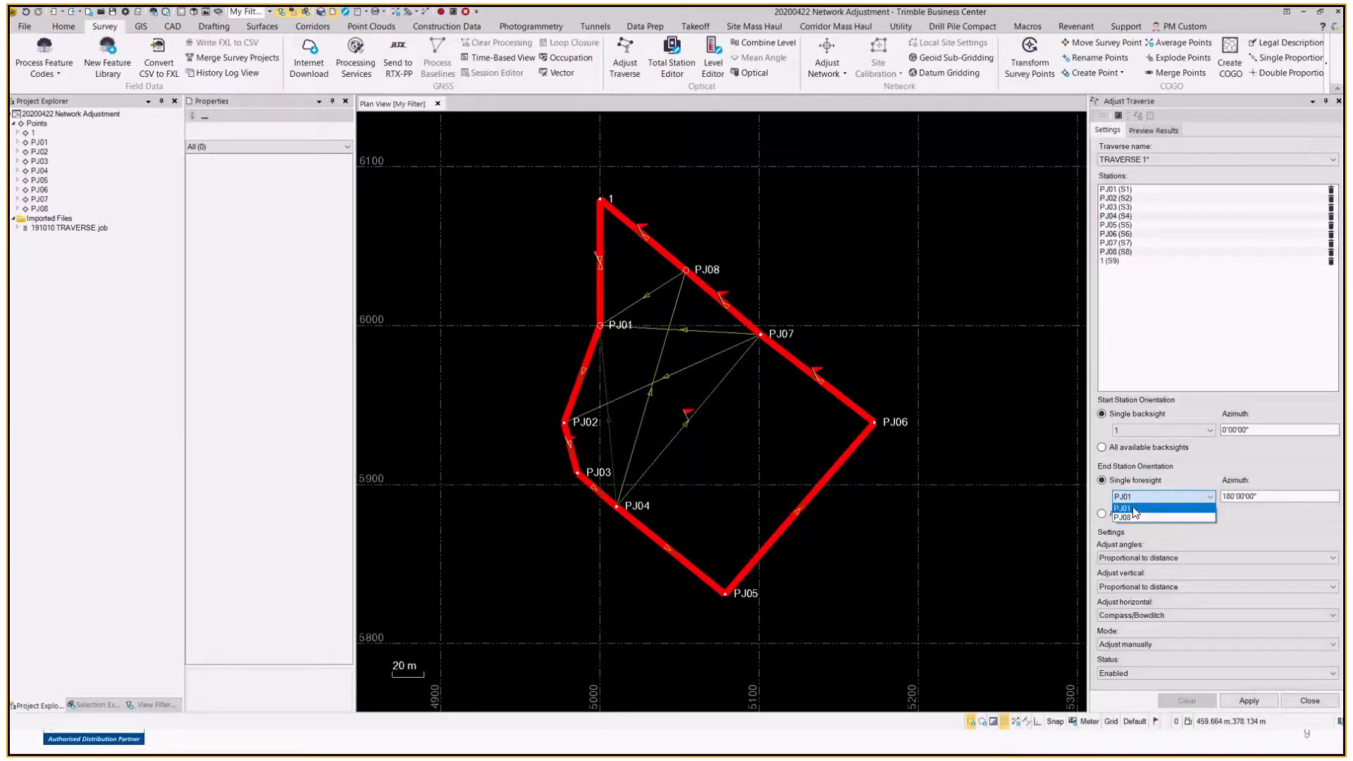
pyautogui.click(1157, 497)
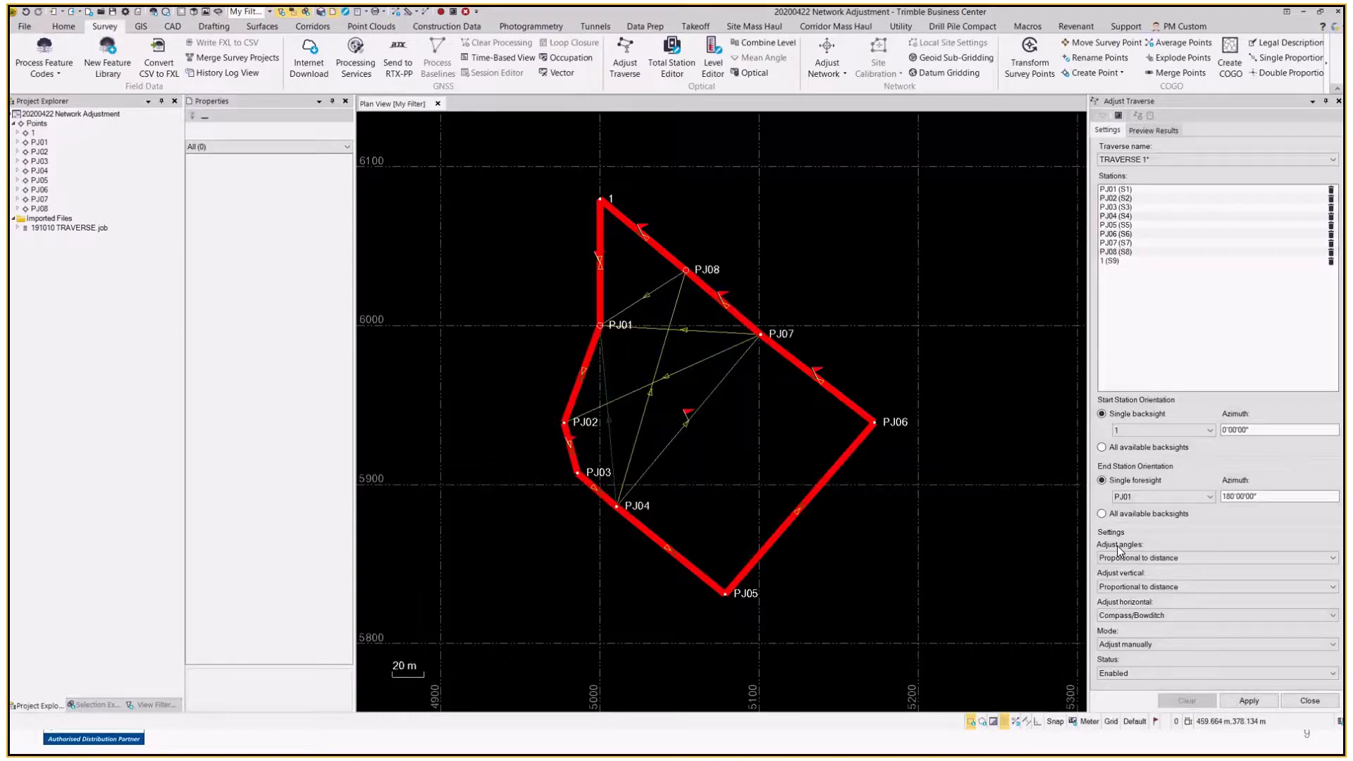
# Step: Set the angle and vertical adjustments to Proportional to distance and the horizontal adjustment to Compass/Bowditch
pyautogui.click(1140, 559)
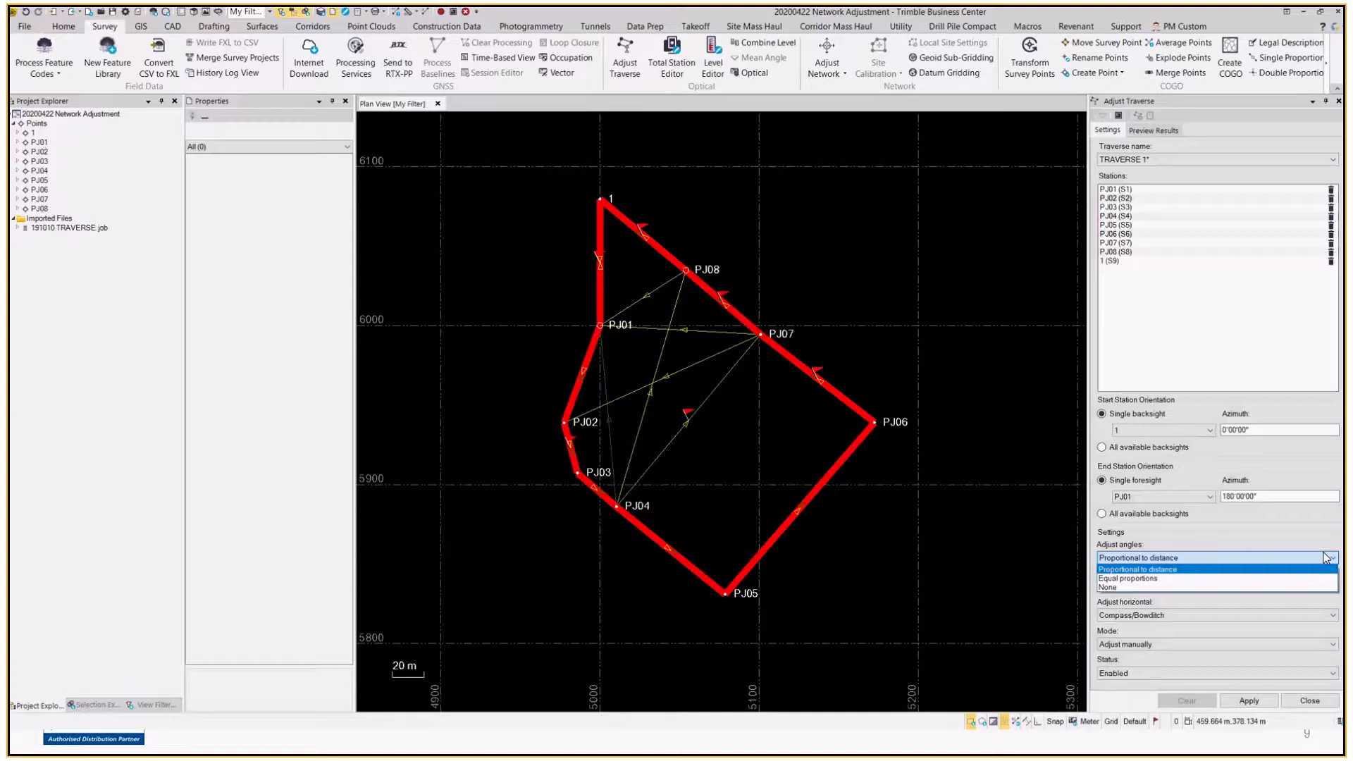
pyautogui.click(1206, 570)
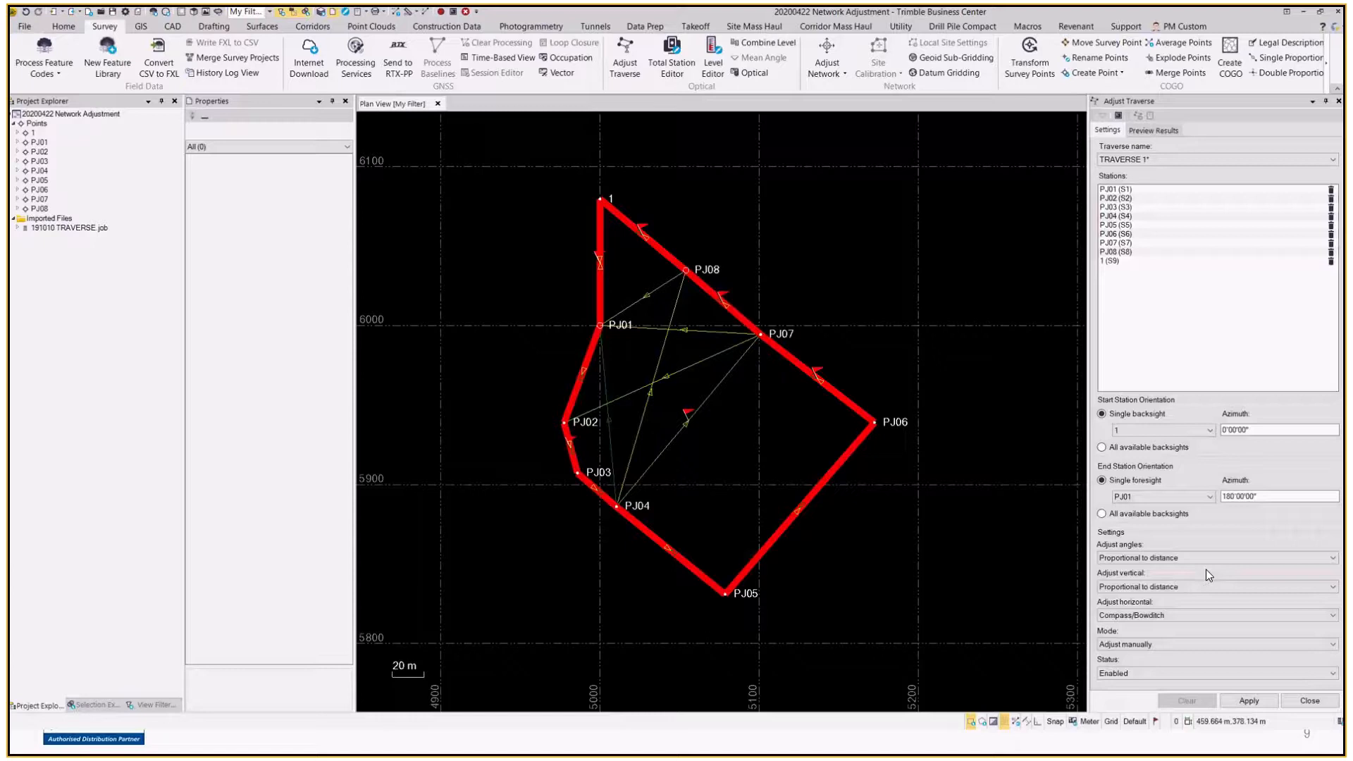
pyautogui.click(1174, 587)
pyautogui.click(1137, 586)
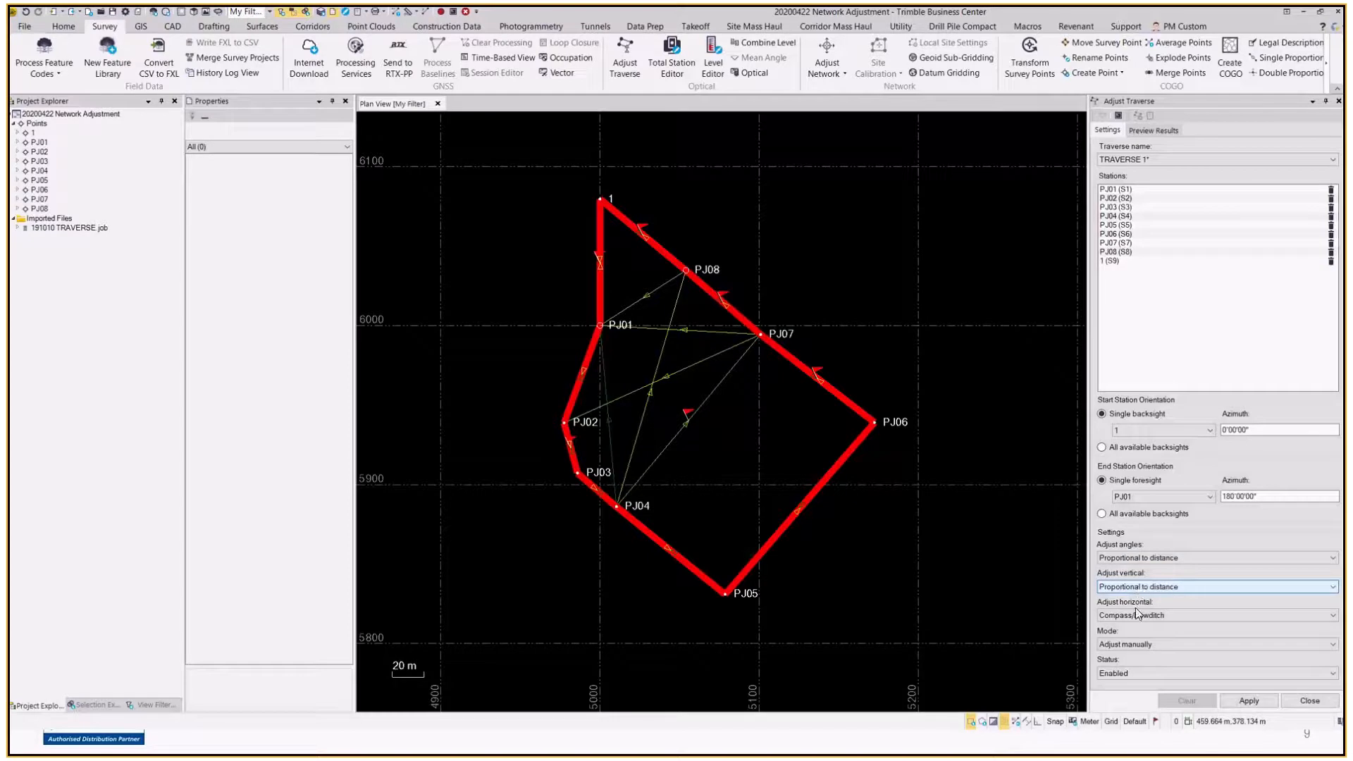
pyautogui.click(1129, 617)
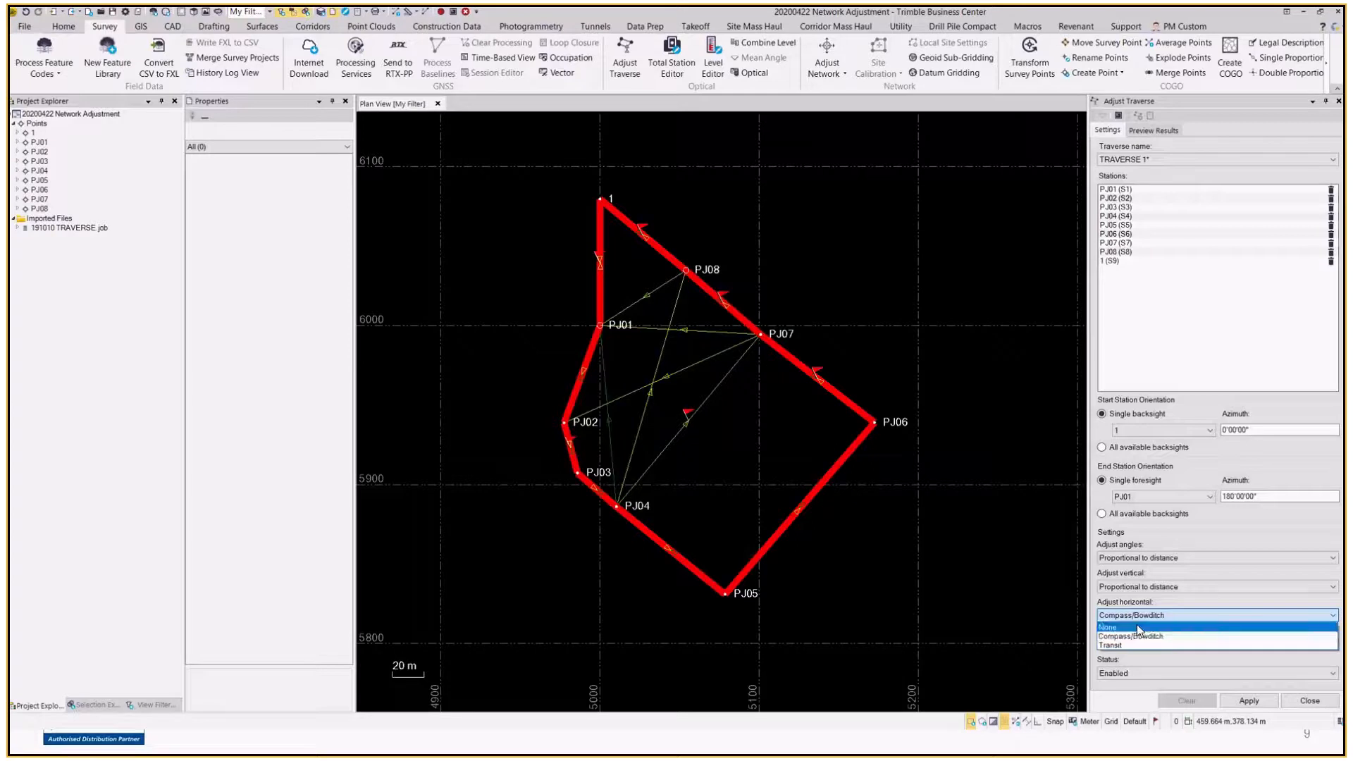
pyautogui.click(1147, 635)
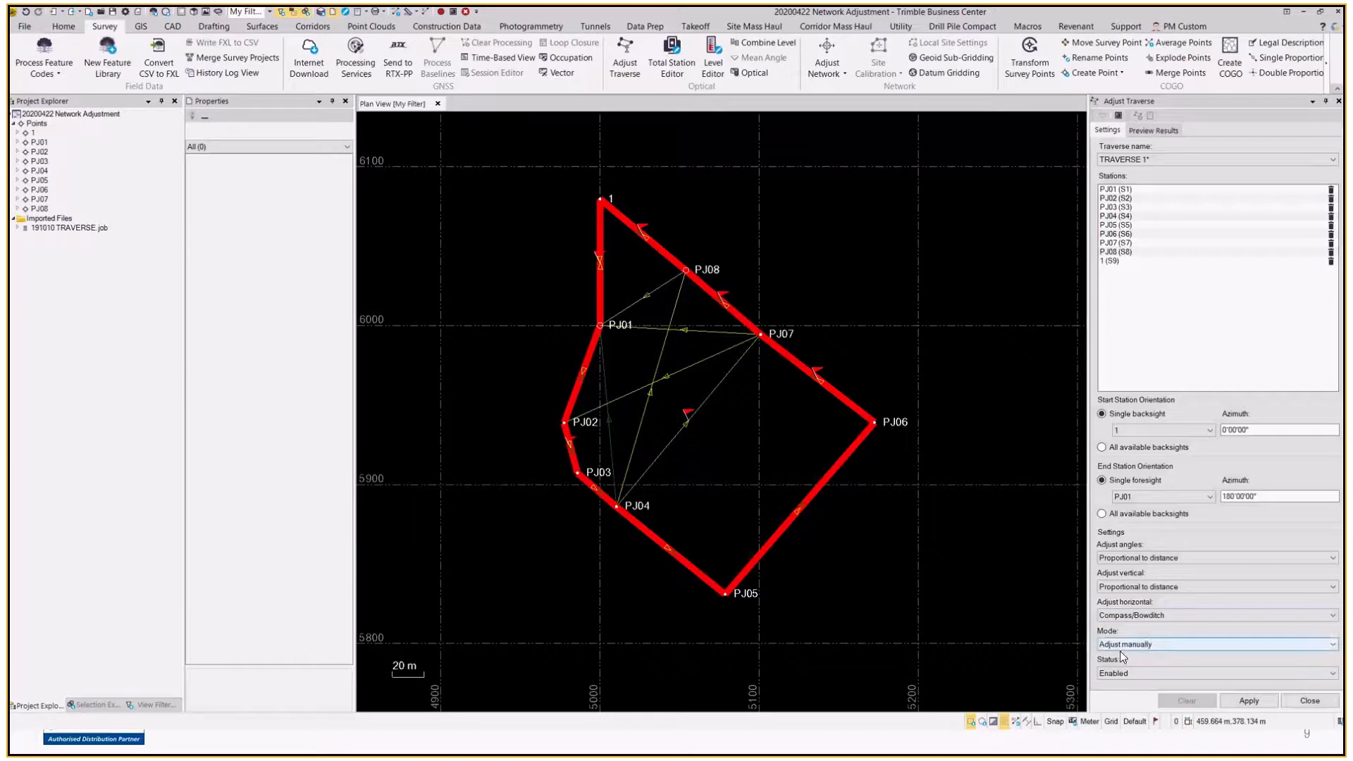
# Step: Set the traverse mode to Adjust manually and its status to Enabled, and apply the adjustment
pyautogui.click(1121, 644)
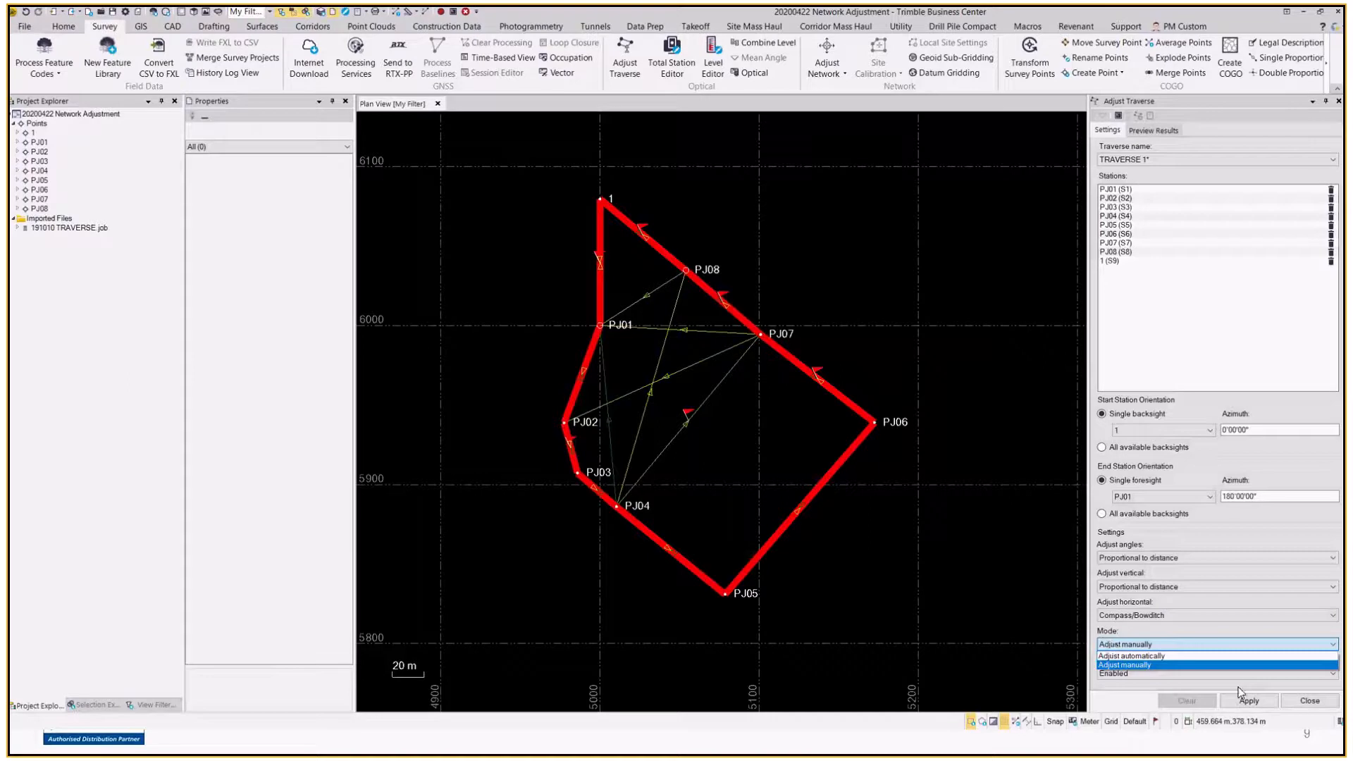
pyautogui.click(1193, 666)
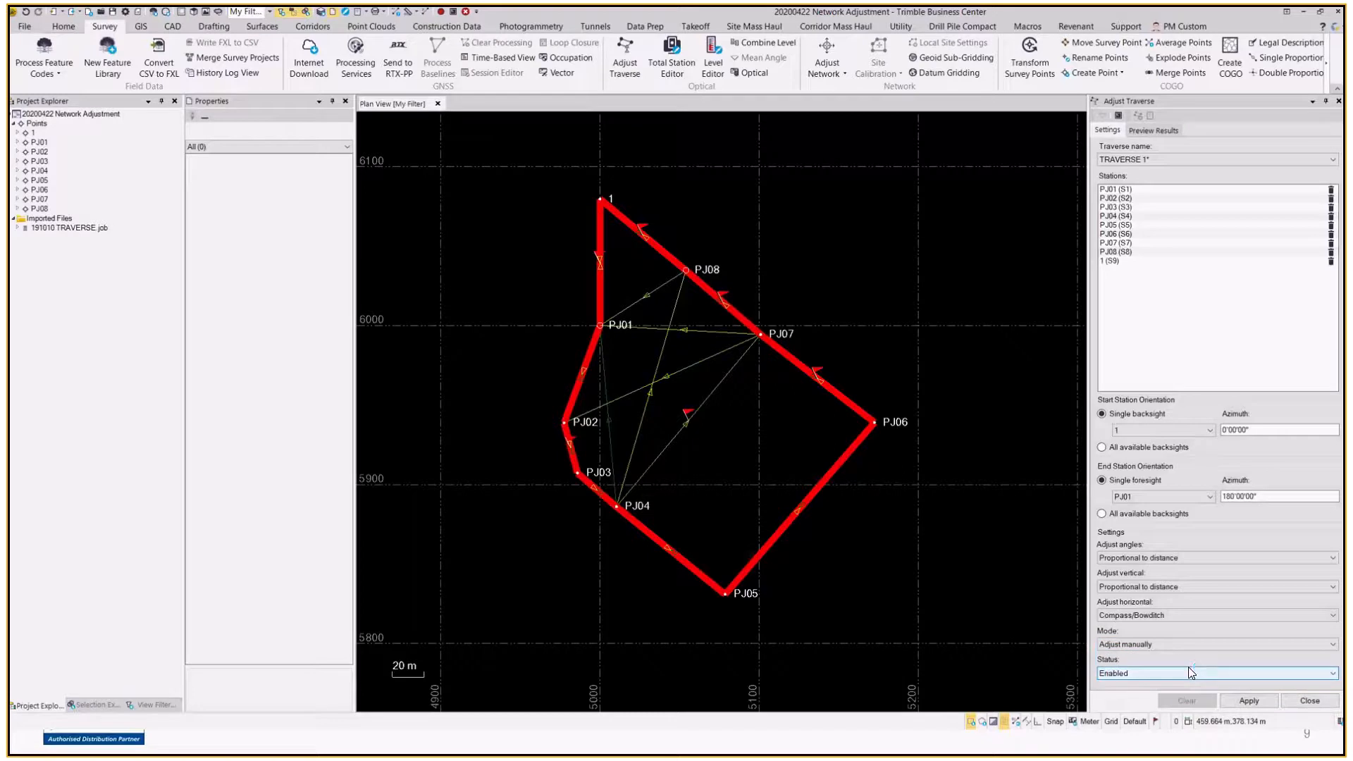
pyautogui.click(1113, 673)
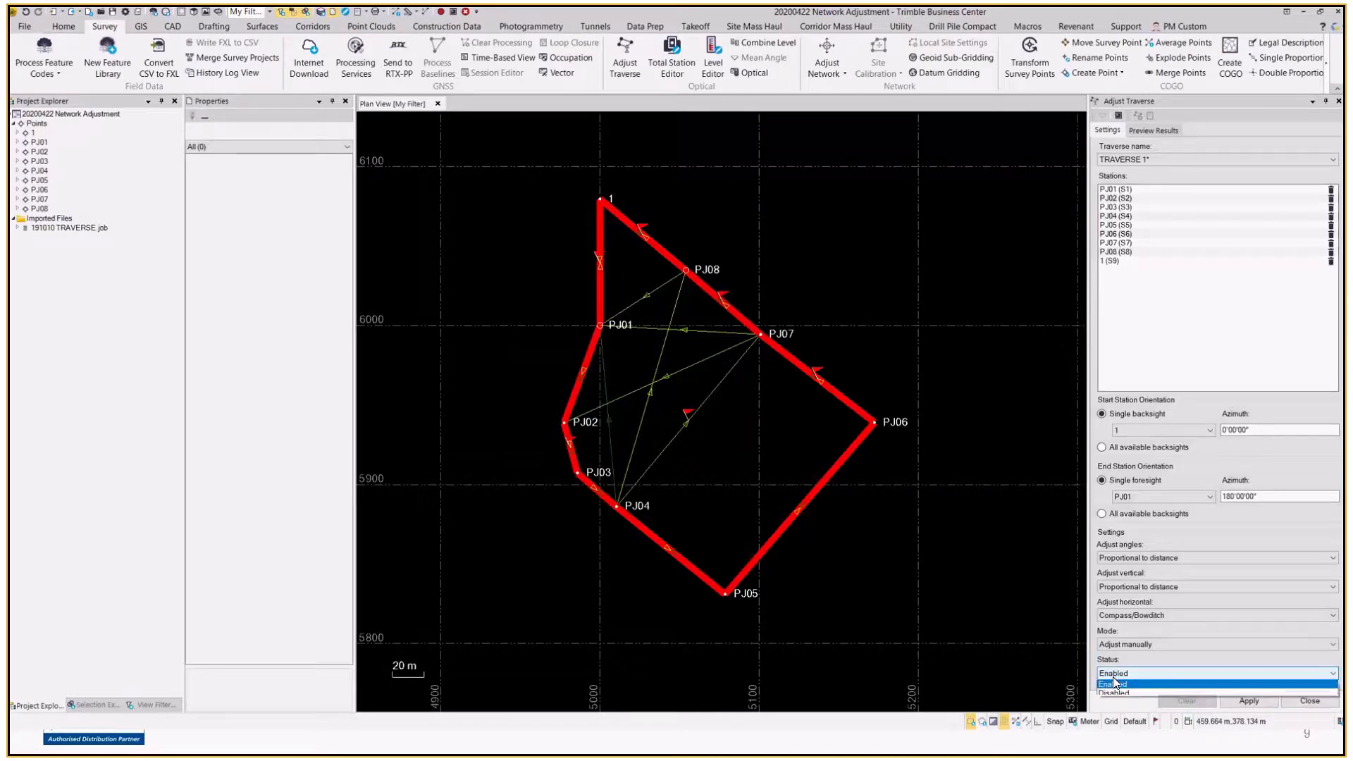
pyautogui.click(1116, 686)
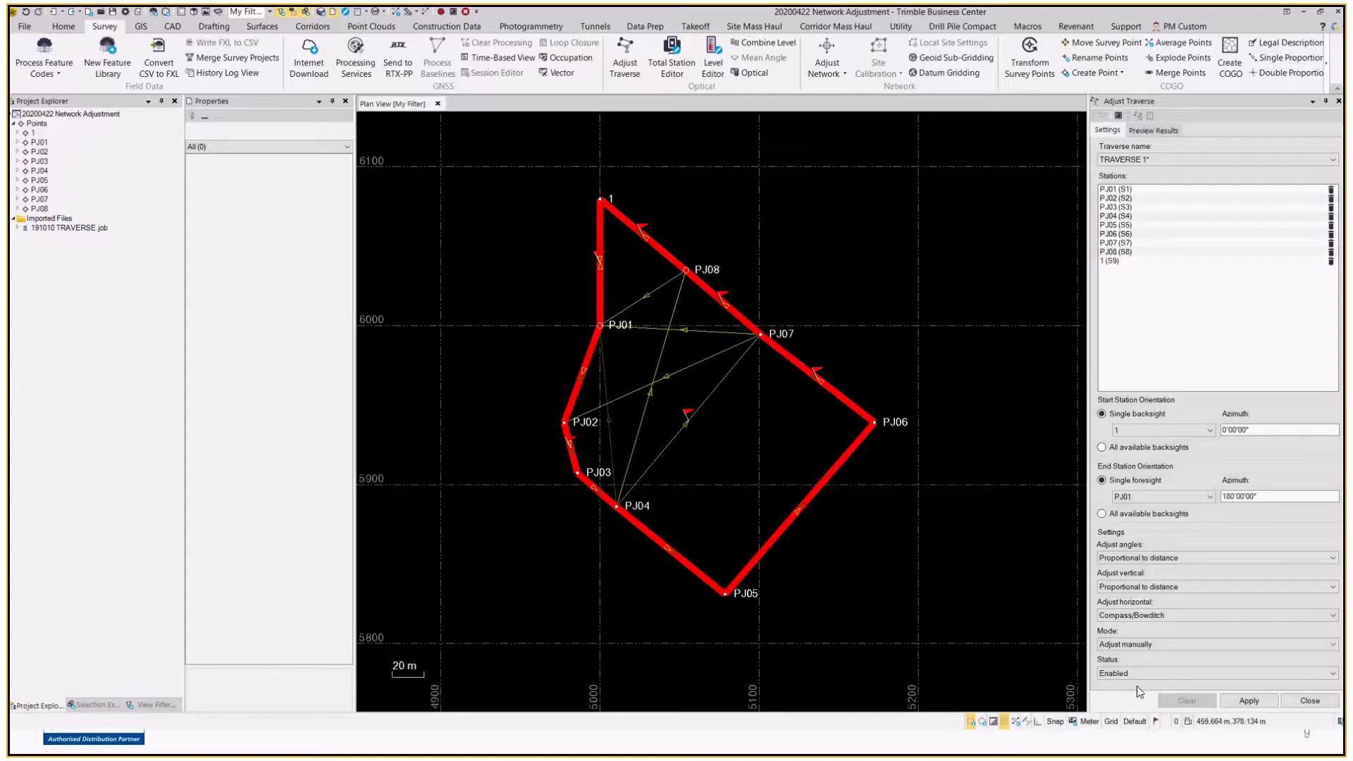
pyautogui.click(1155, 674)
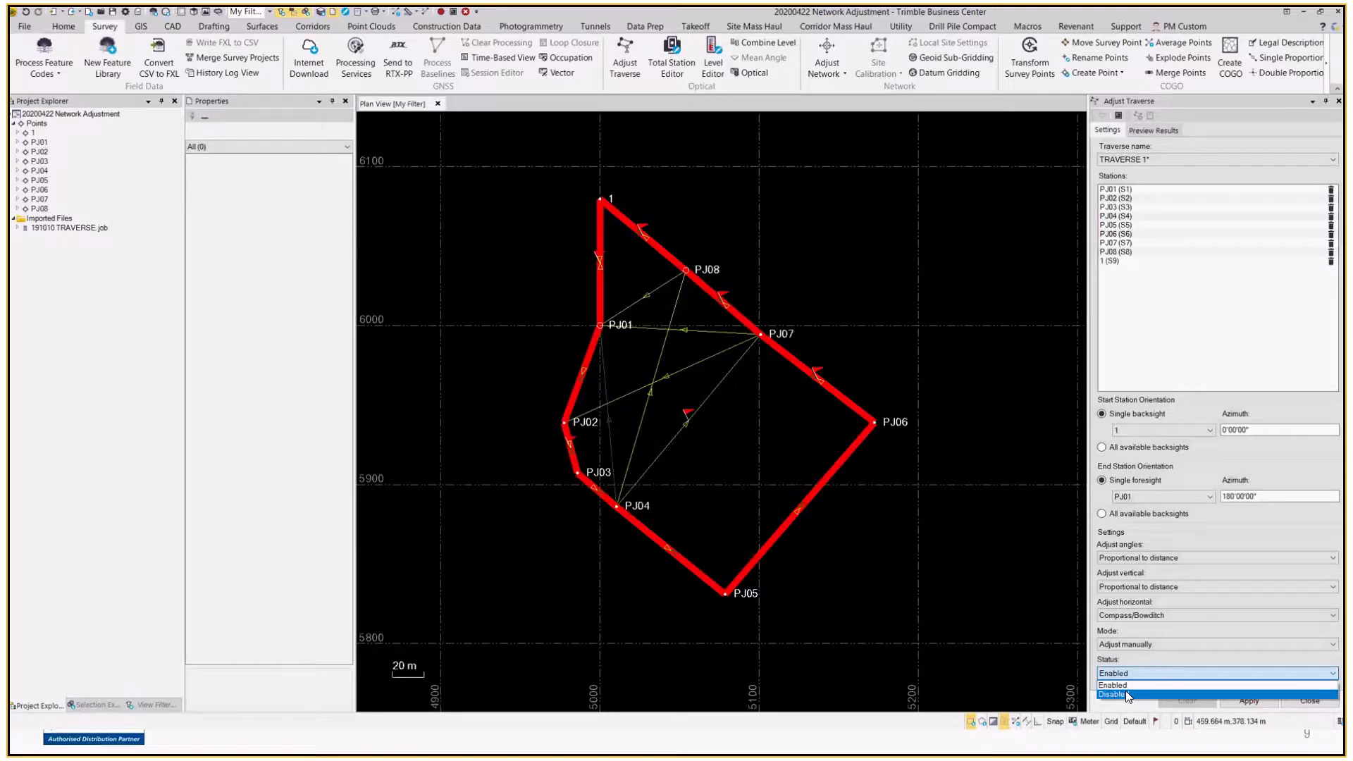
pyautogui.click(1127, 684)
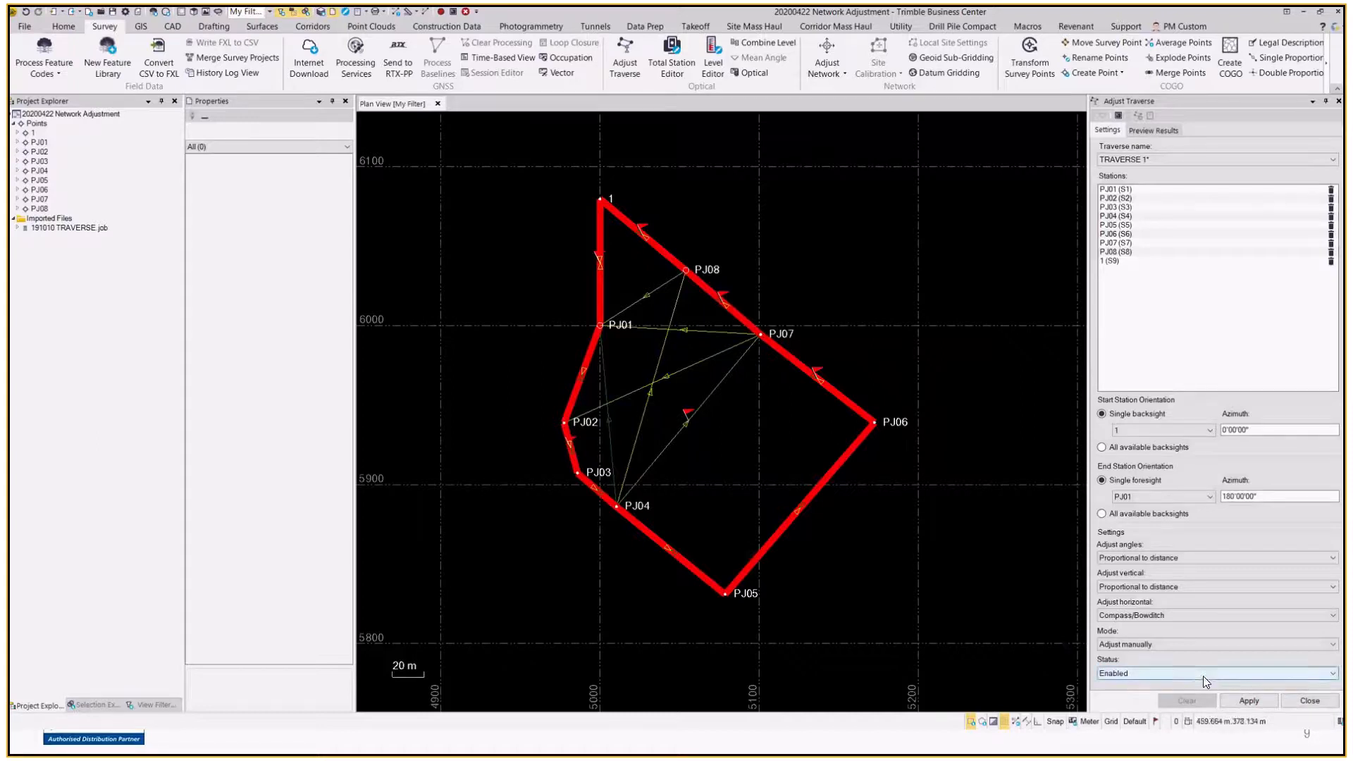
pyautogui.click(1254, 702)
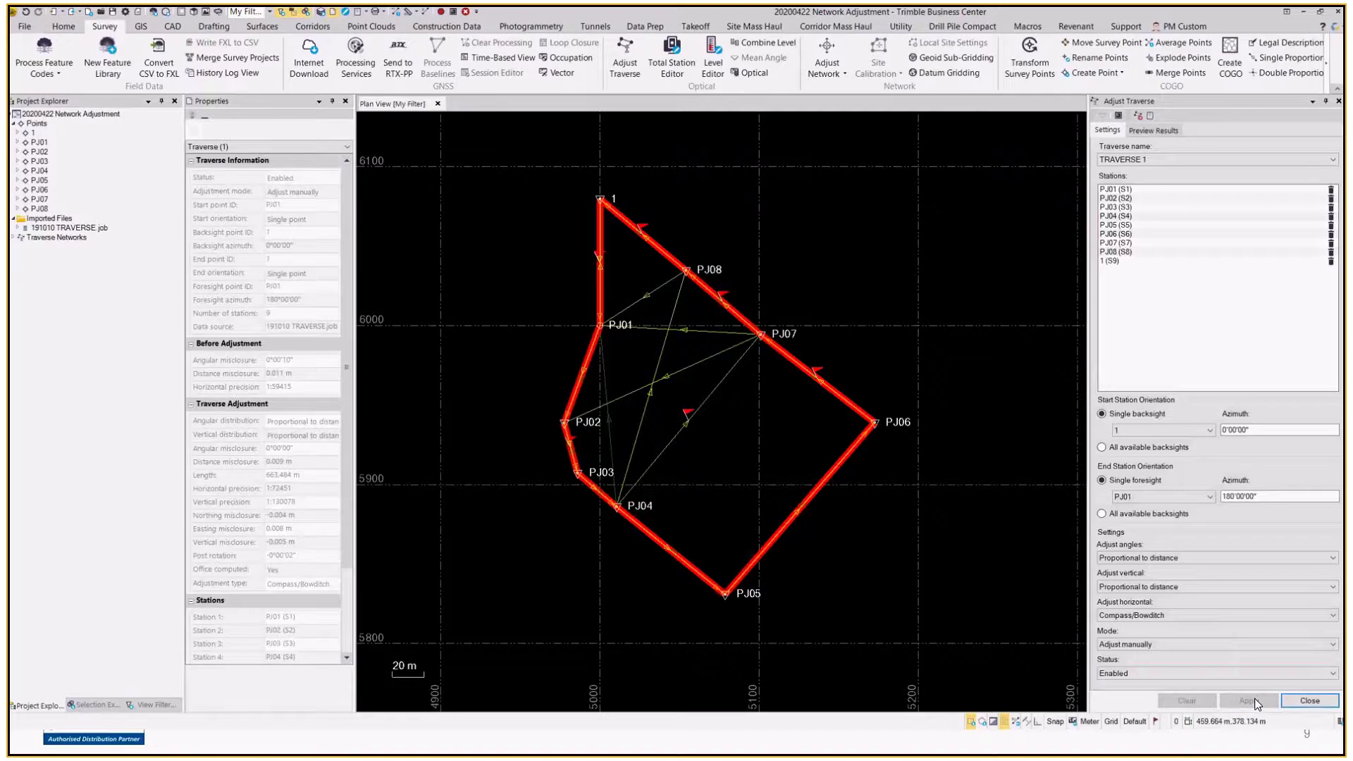
# Step: Examine the previewed traverse results, including the angular misclosure before adjustment
pyautogui.click(1160, 130)
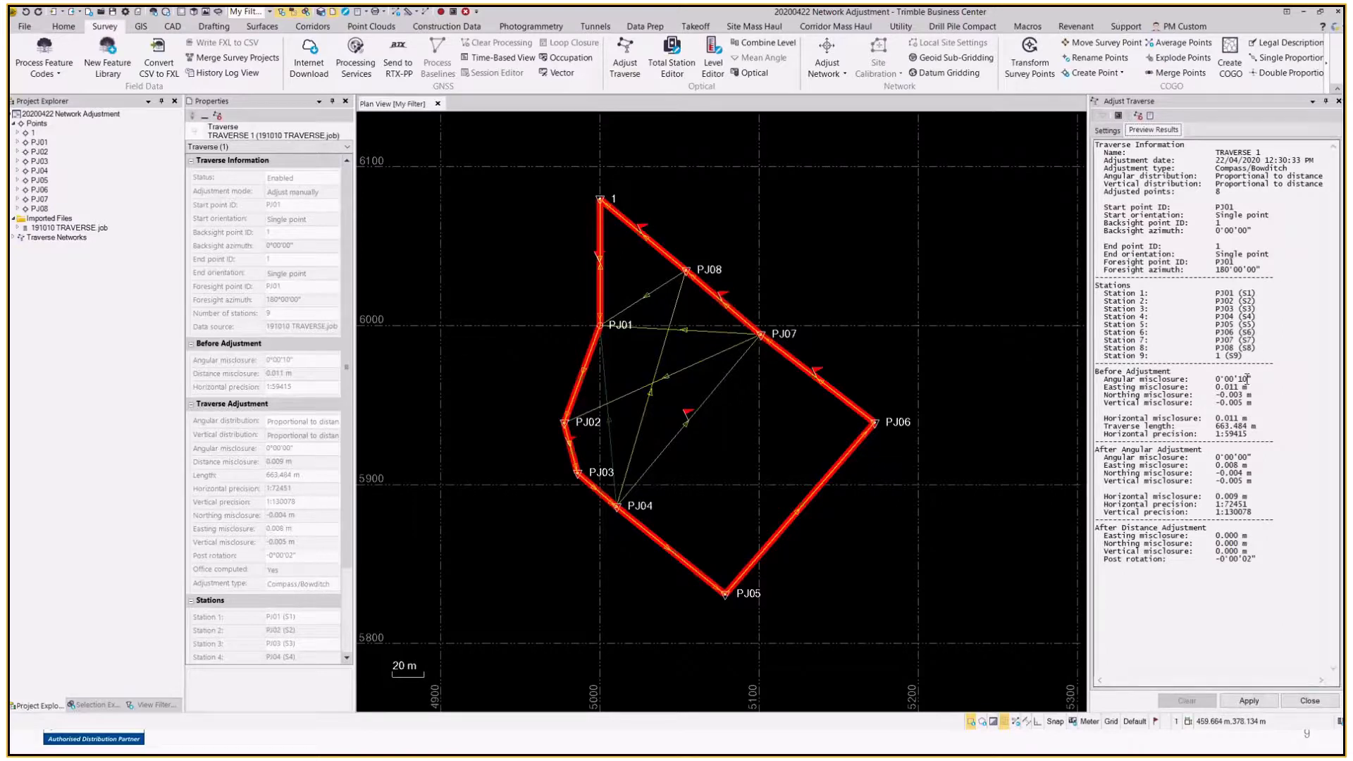
pyautogui.moveTo(1250, 379); pyautogui.dragTo(1217, 379)
pyautogui.click(1274, 397)
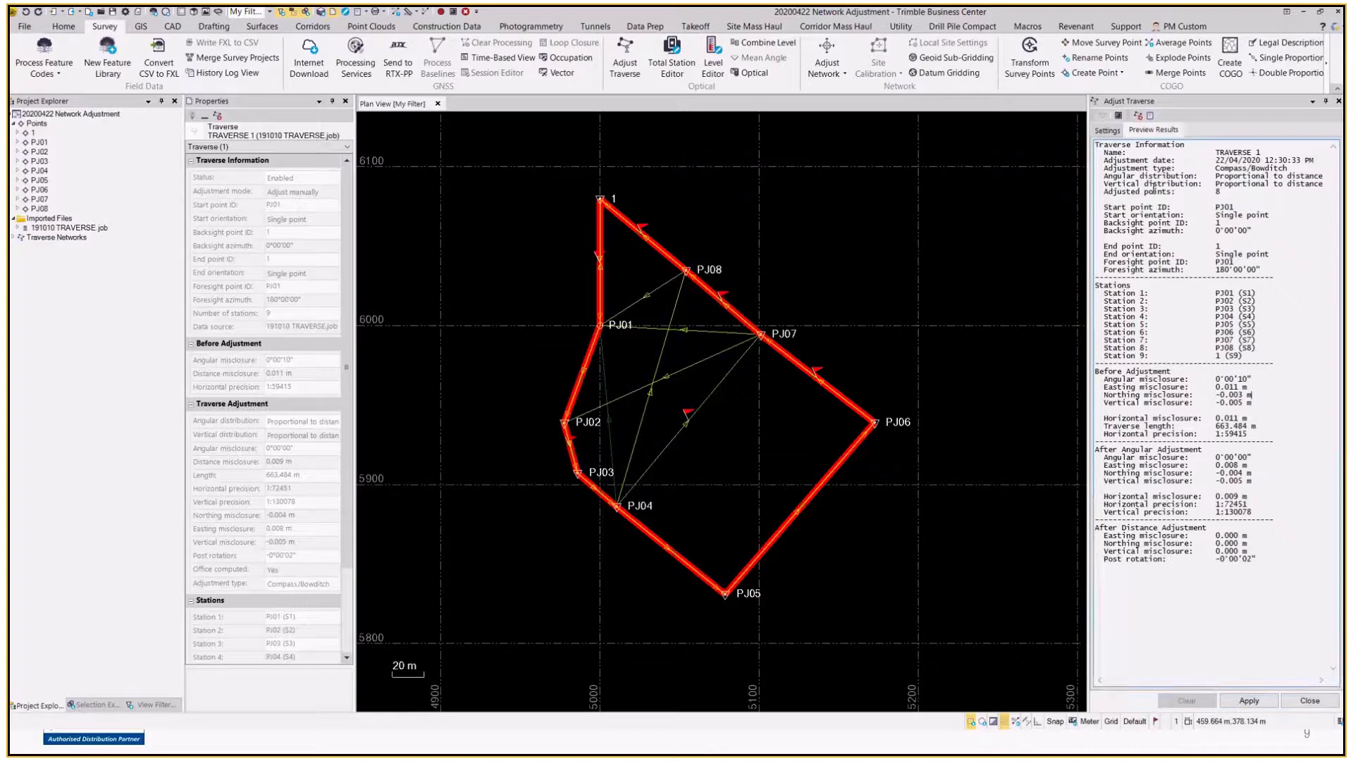
# Step: Open the Traverse Adjustment Report and examine its summary, orientations, and misclosures and precisions before and after adjustment
pyautogui.press('Tab')
pyautogui.click(1145, 118)
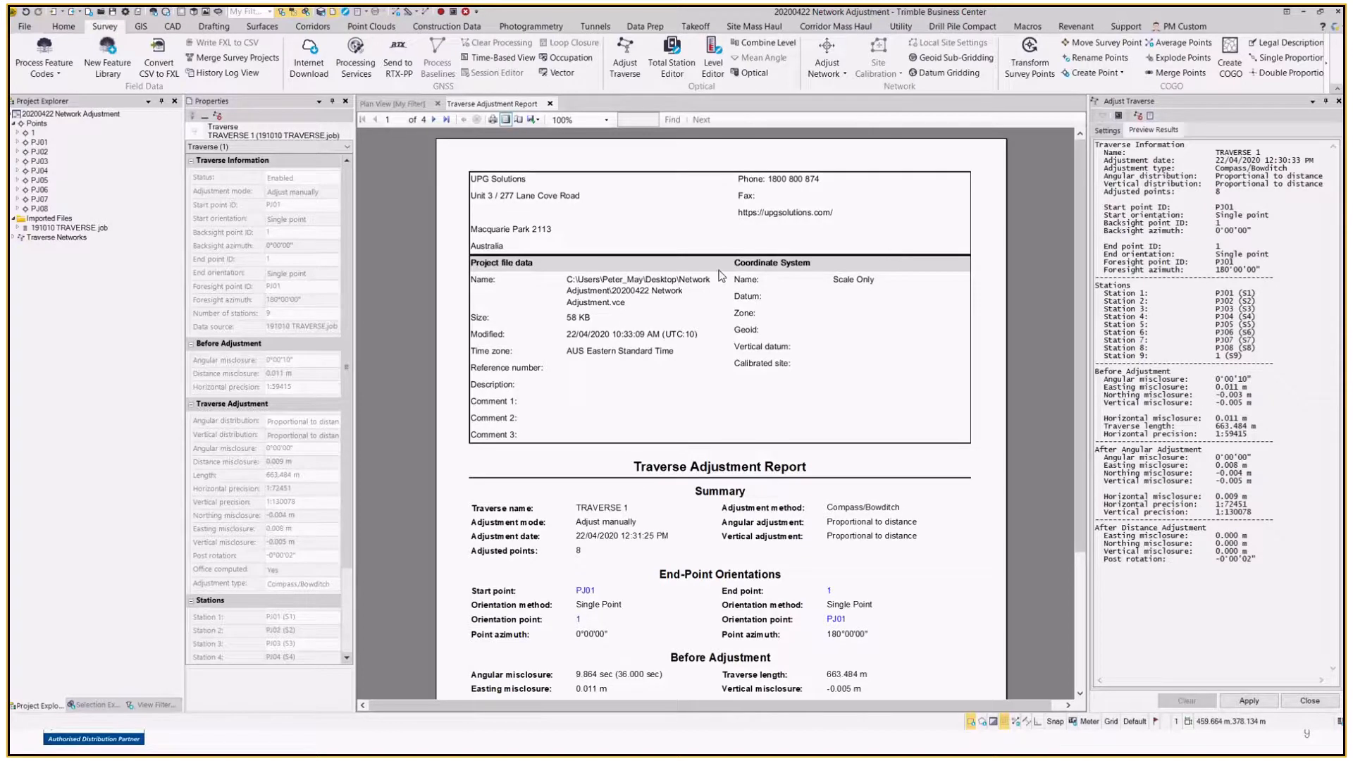
pyautogui.scroll(-1, 722, 275)
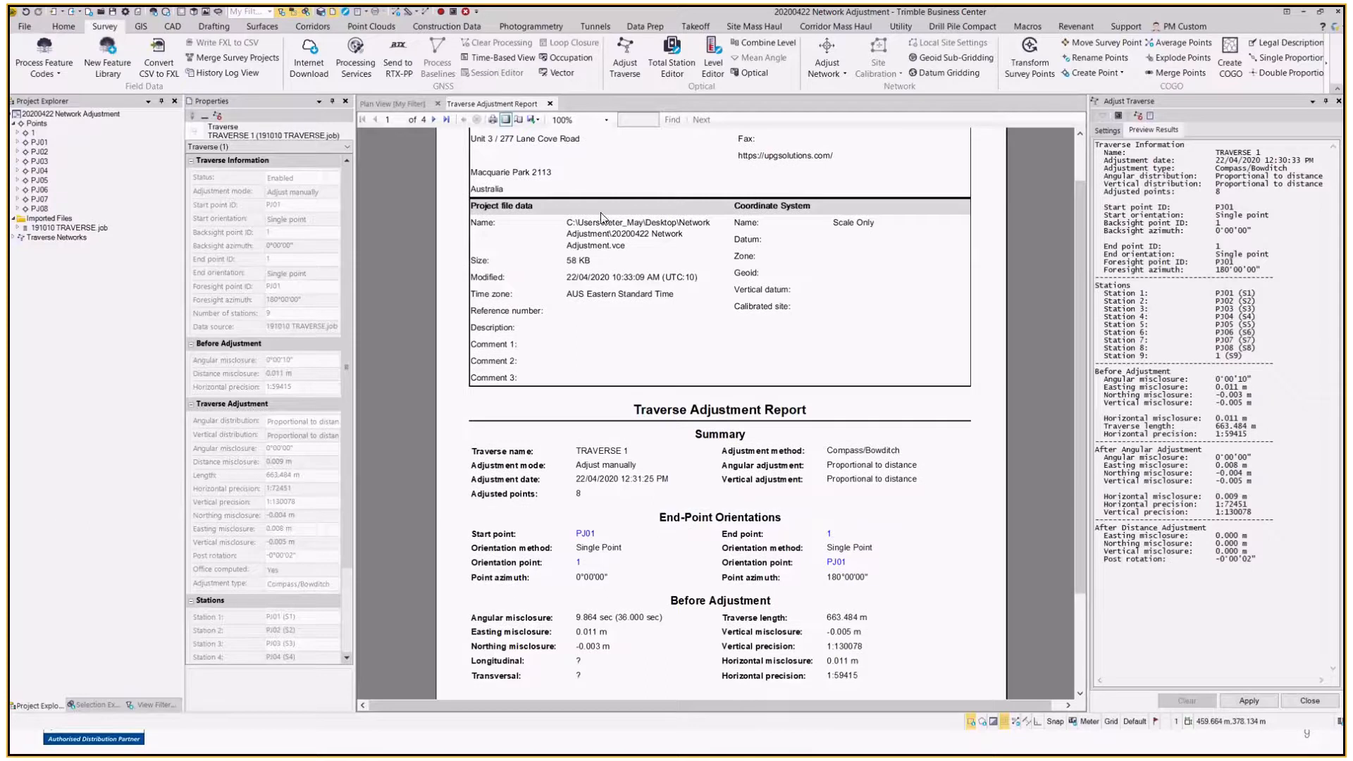
pyautogui.scroll(-2, 588, 479)
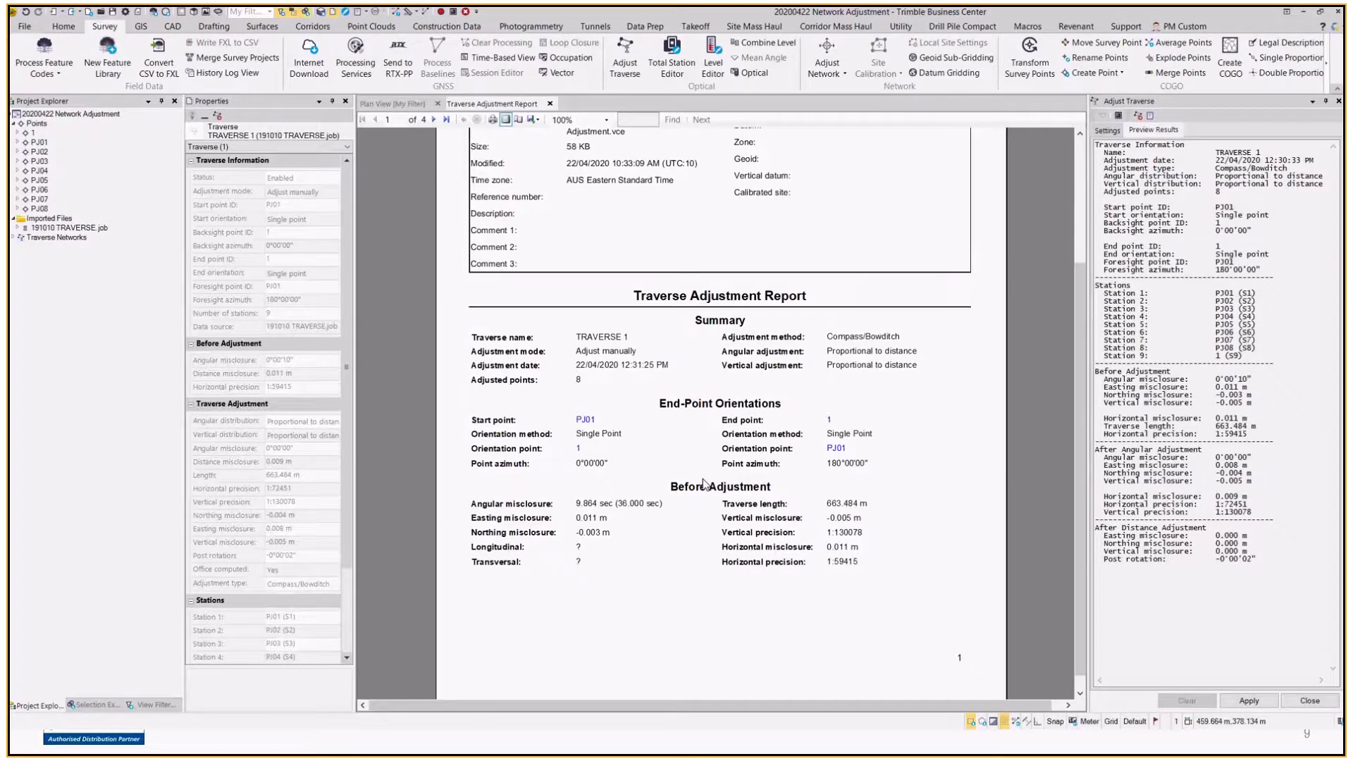
pyautogui.scroll(-10, 657, 419)
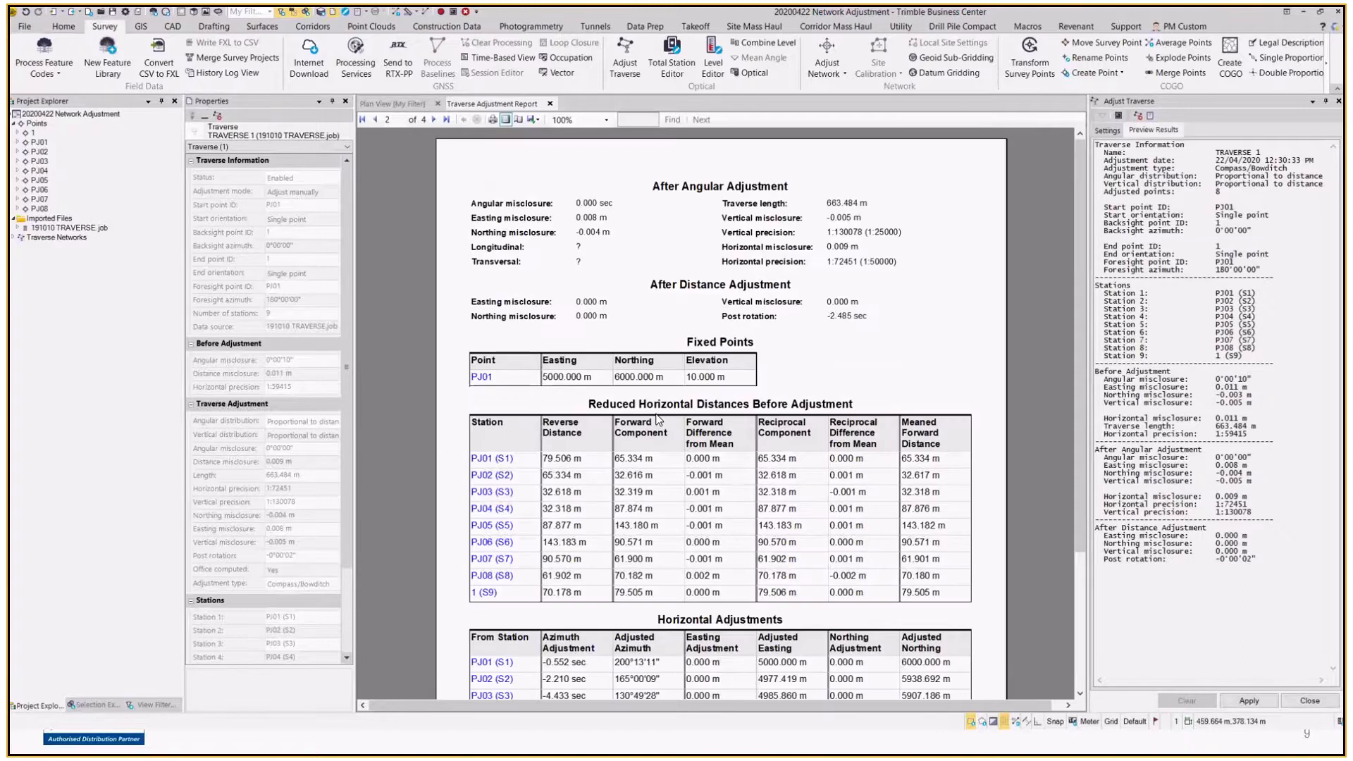
pyautogui.scroll(10, 657, 419)
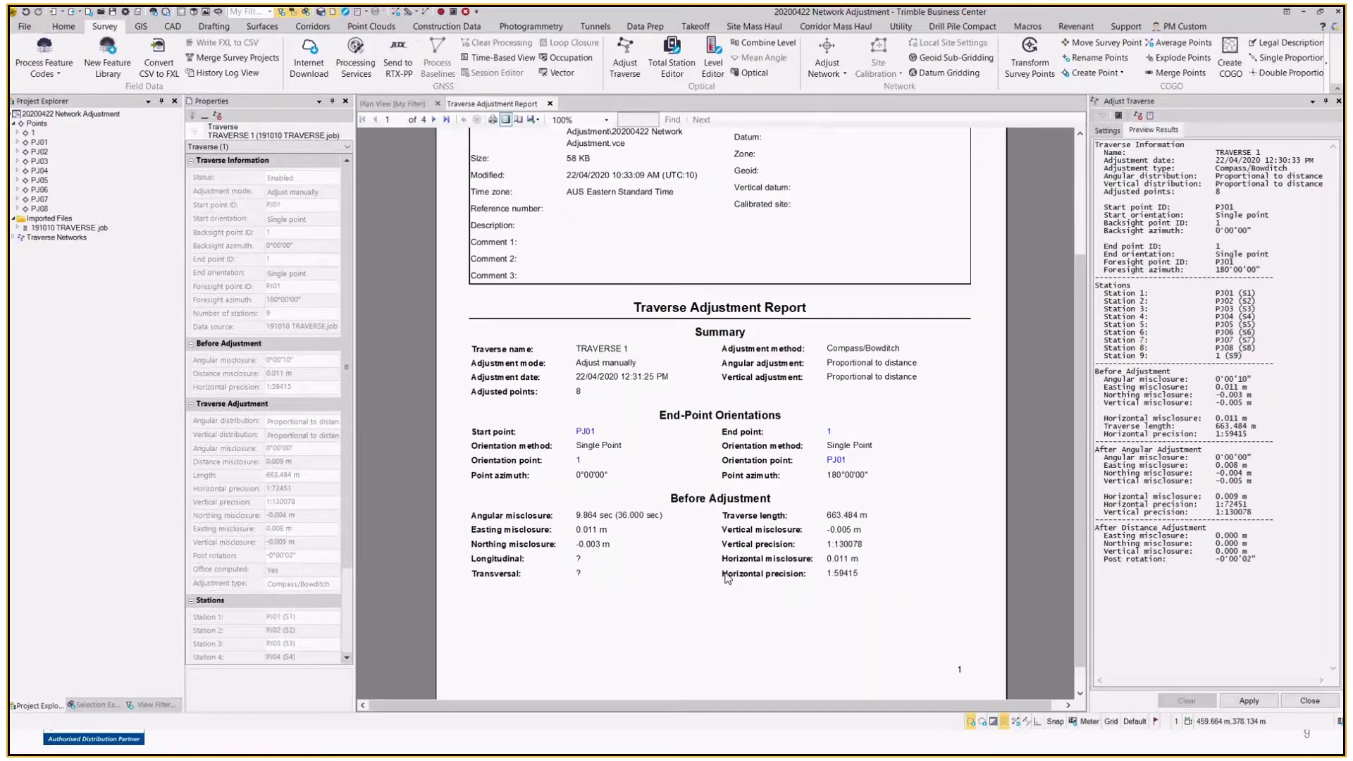
# Step: Examine the rest of the Traverse Adjustment Report: post-adjustment misclosures, reduced distances, horizontal and vertical adjustments, and the traverse layout
pyautogui.scroll(-10, 833, 568)
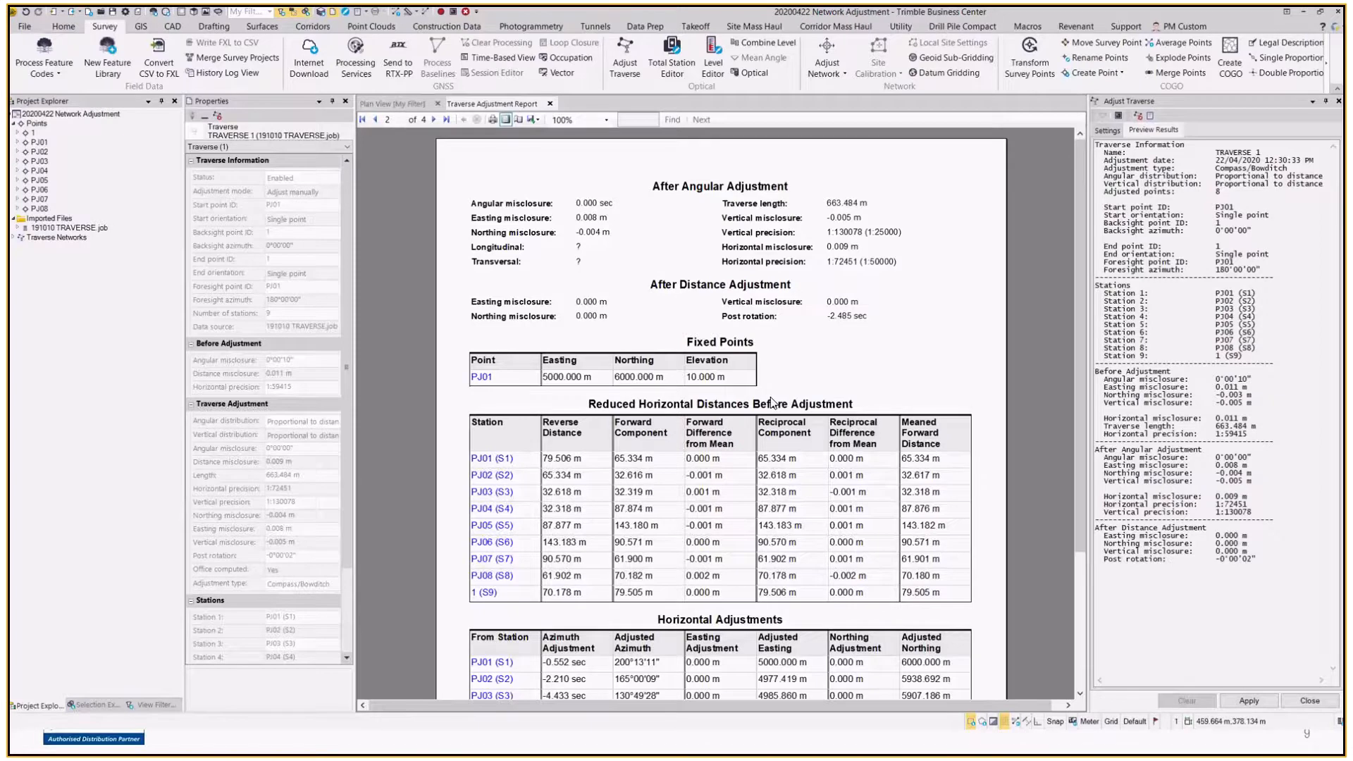
pyautogui.scroll(-3, 502, 354)
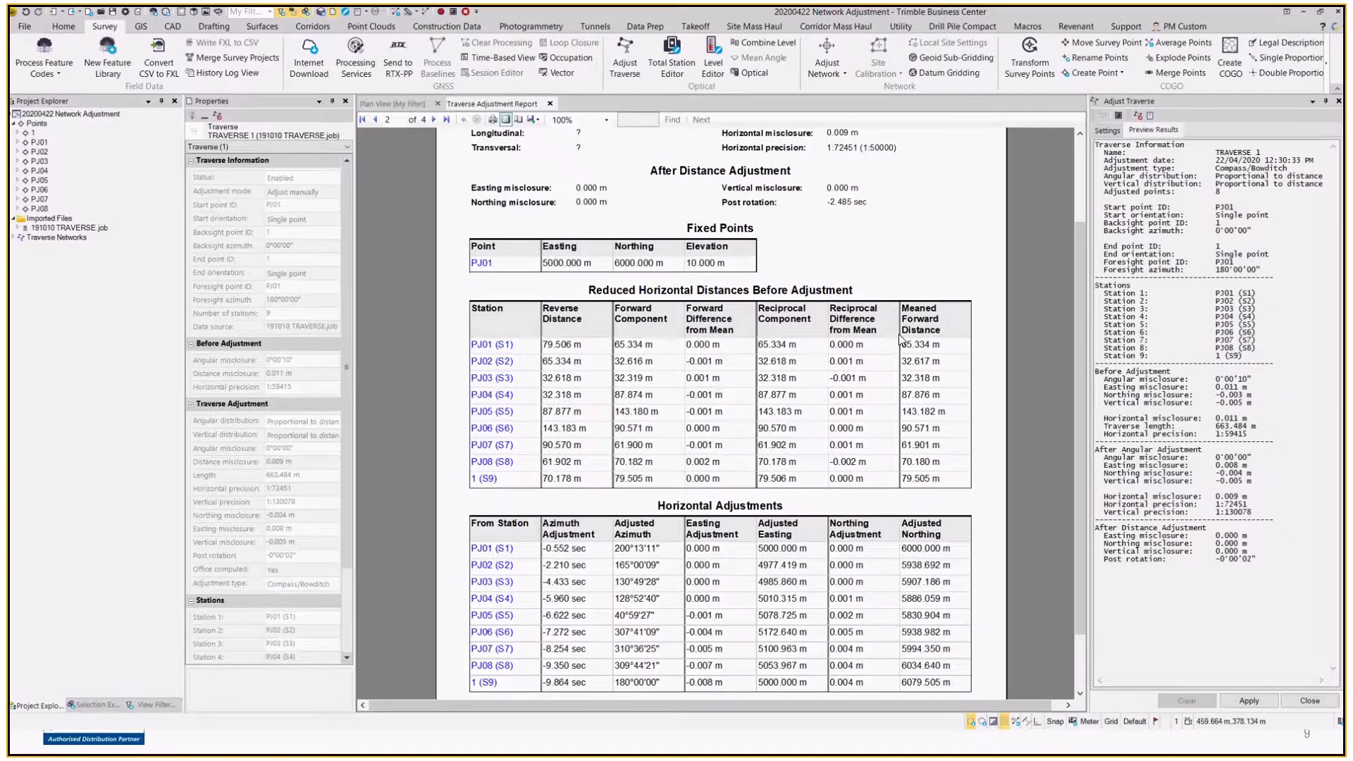
pyautogui.scroll(-2, 914, 466)
pyautogui.scroll(-3, 909, 465)
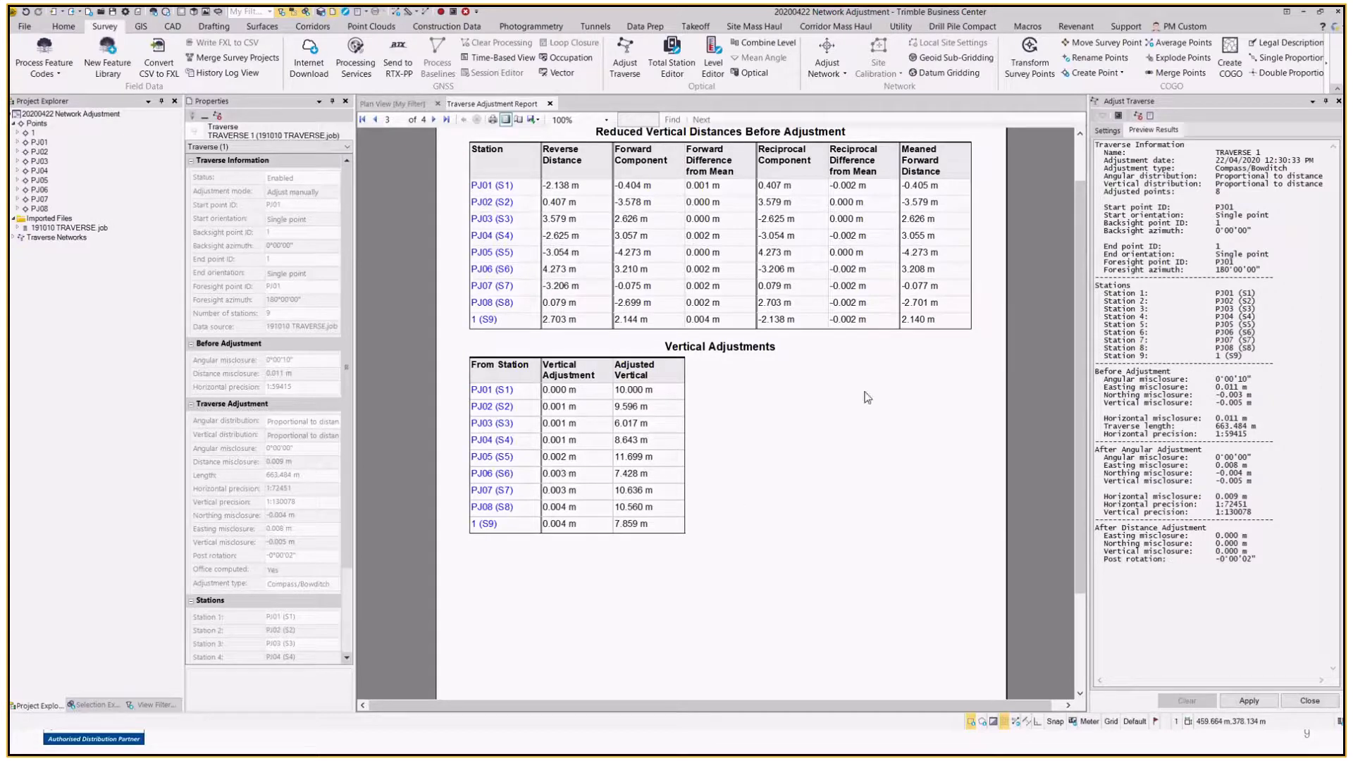
pyautogui.scroll(-10, 859, 396)
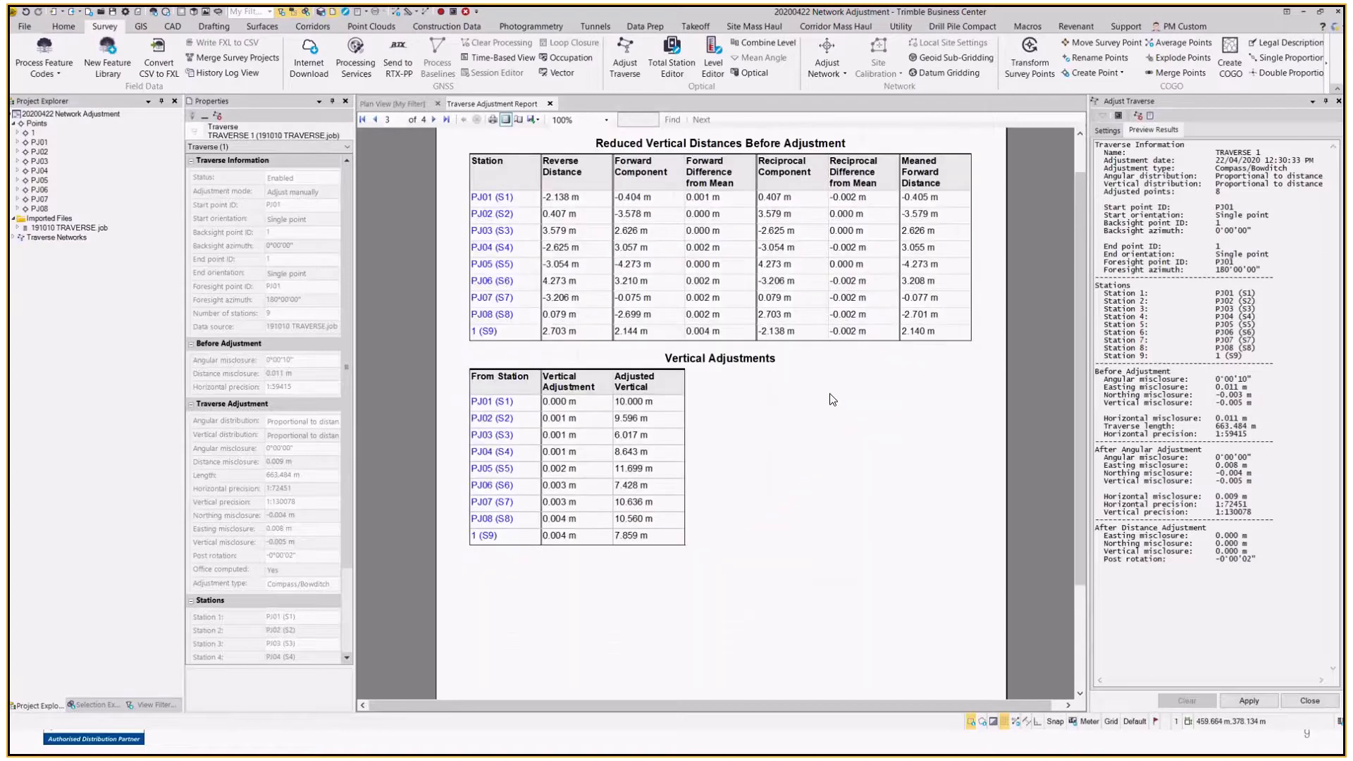
pyautogui.scroll(-1, 827, 395)
pyautogui.scroll(2, 817, 396)
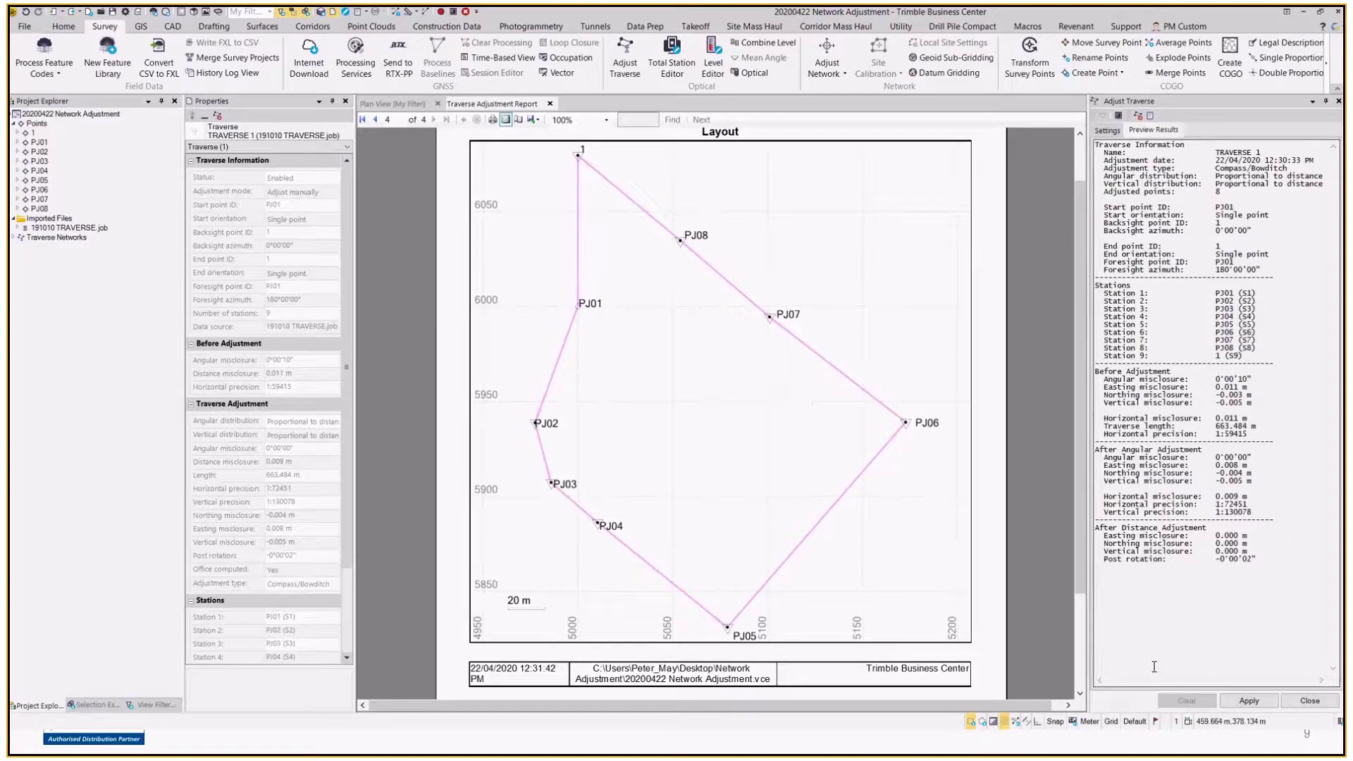
# Step: Close the Adjust Traverse command and the Traverse Adjustment Report, and clear the selection in the plan view
pyautogui.click(1310, 701)
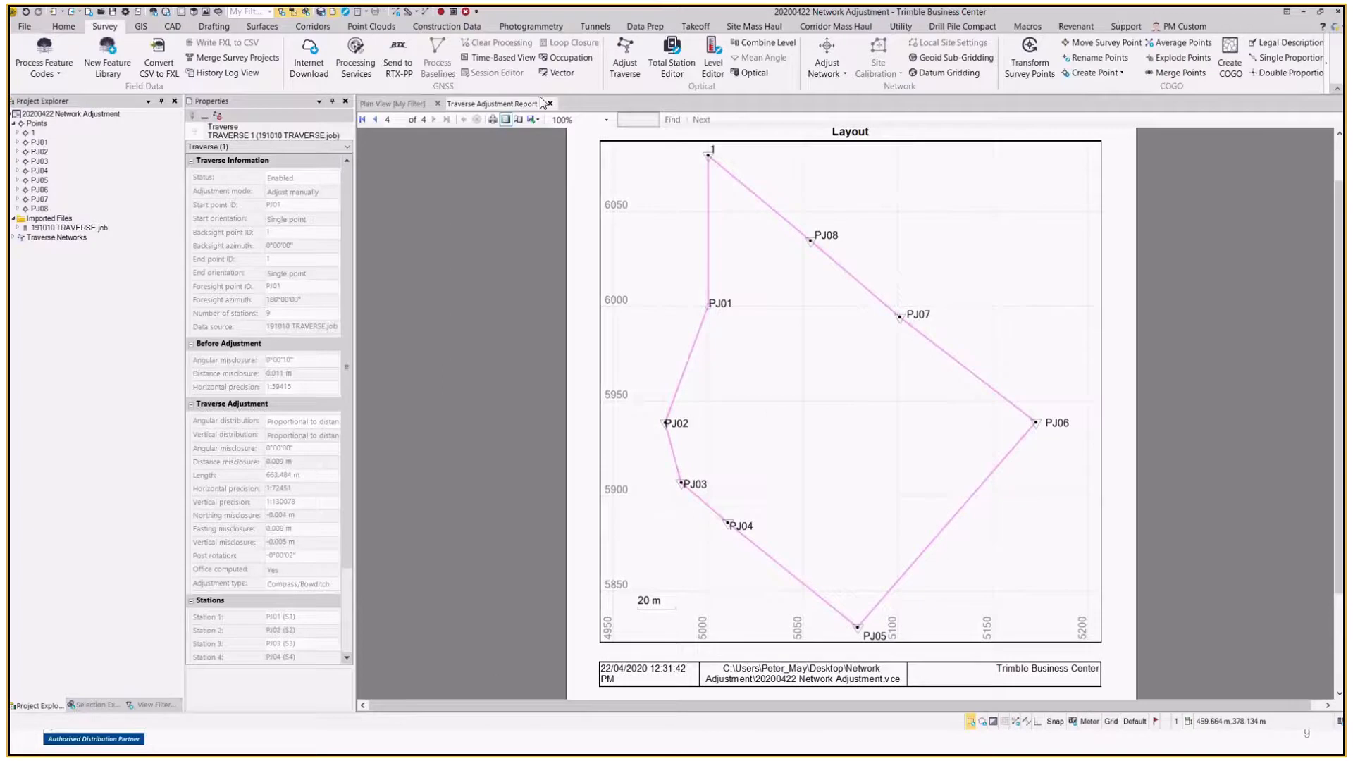
pyautogui.click(550, 104)
pyautogui.click(481, 268)
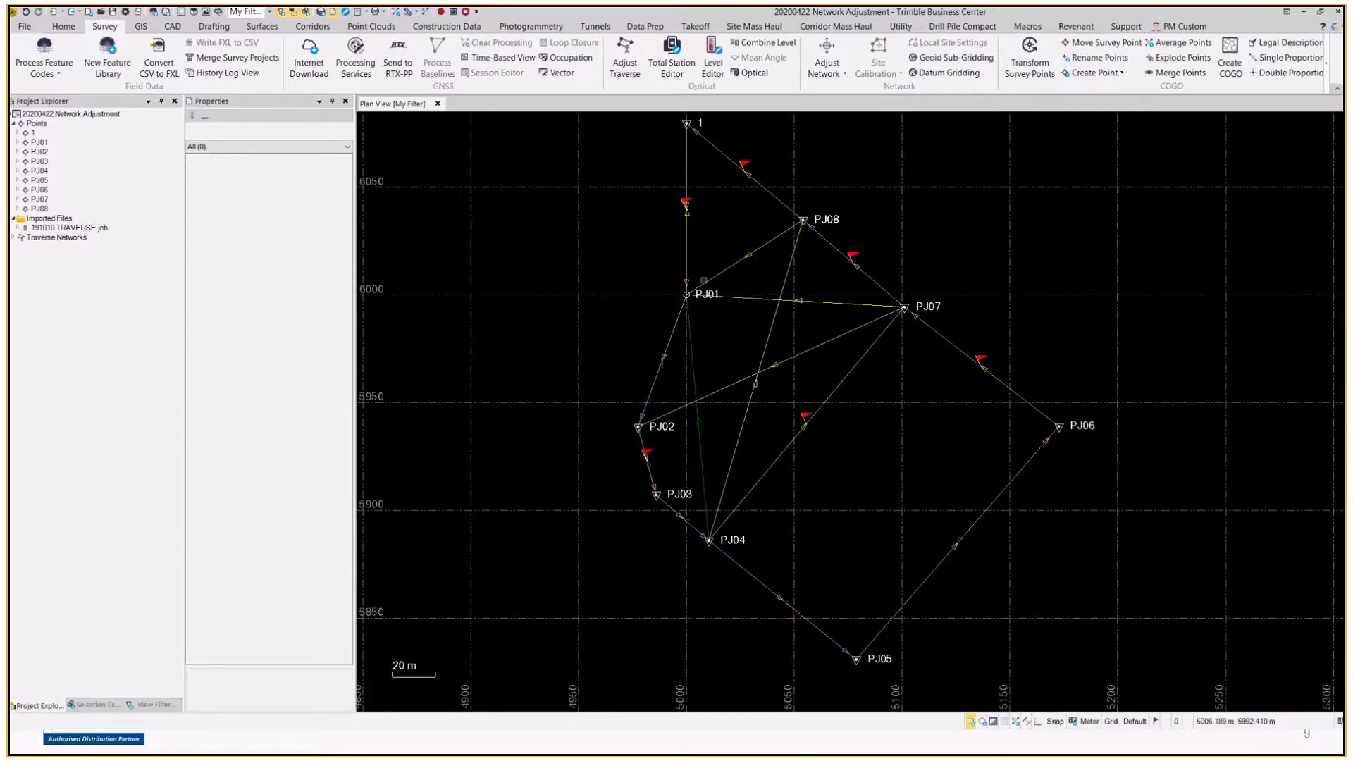
# Step: Examine the Traverse Adjusted coordinate of point PJ02, and collapse the point's entries again
pyautogui.click(17, 151)
pyautogui.click(53, 161)
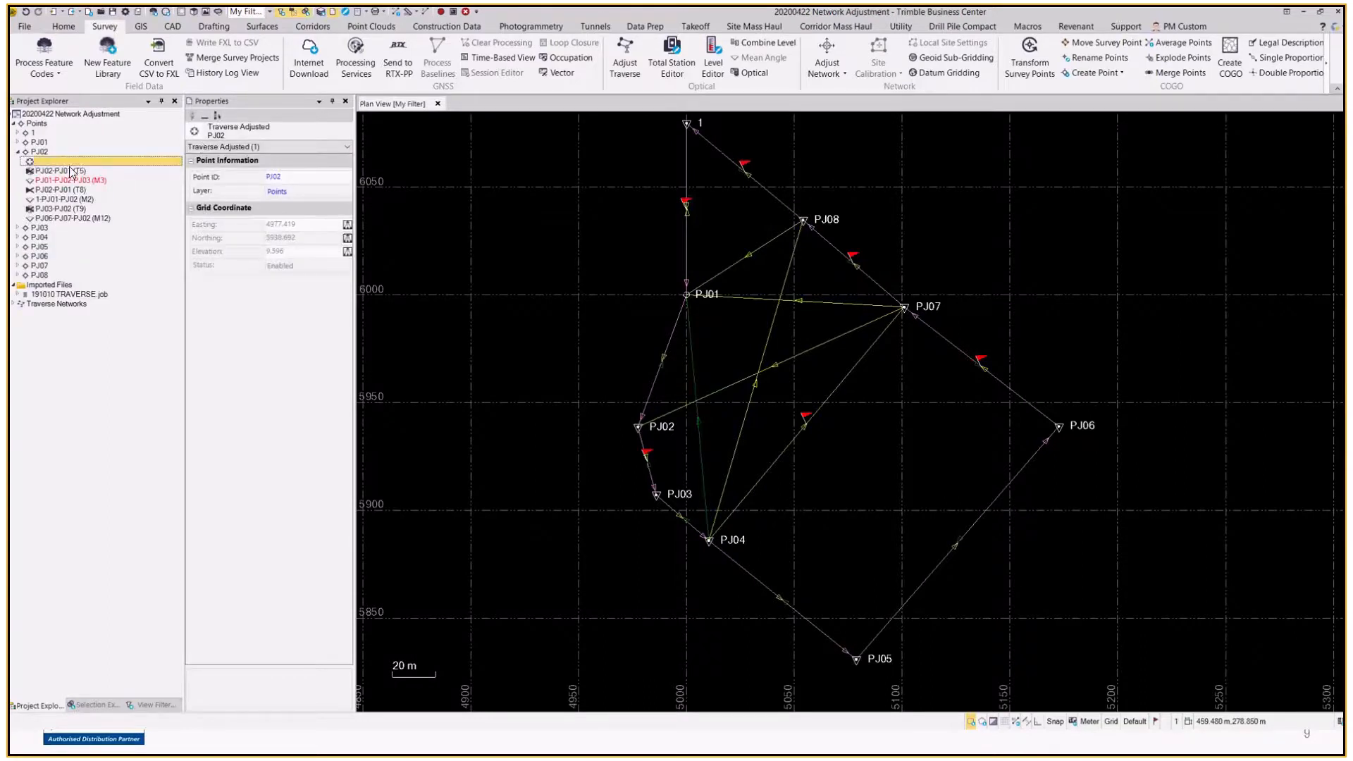
pyautogui.click(498, 234)
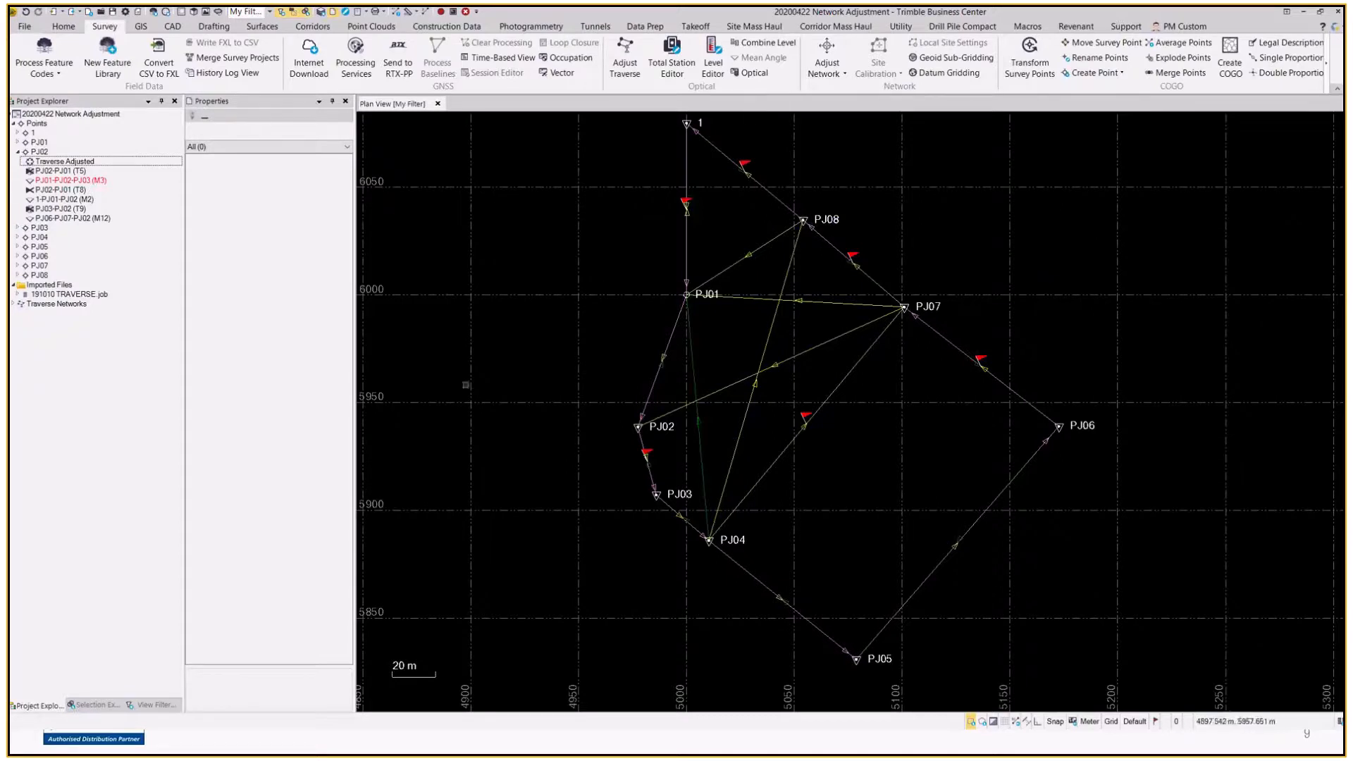
pyautogui.click(18, 152)
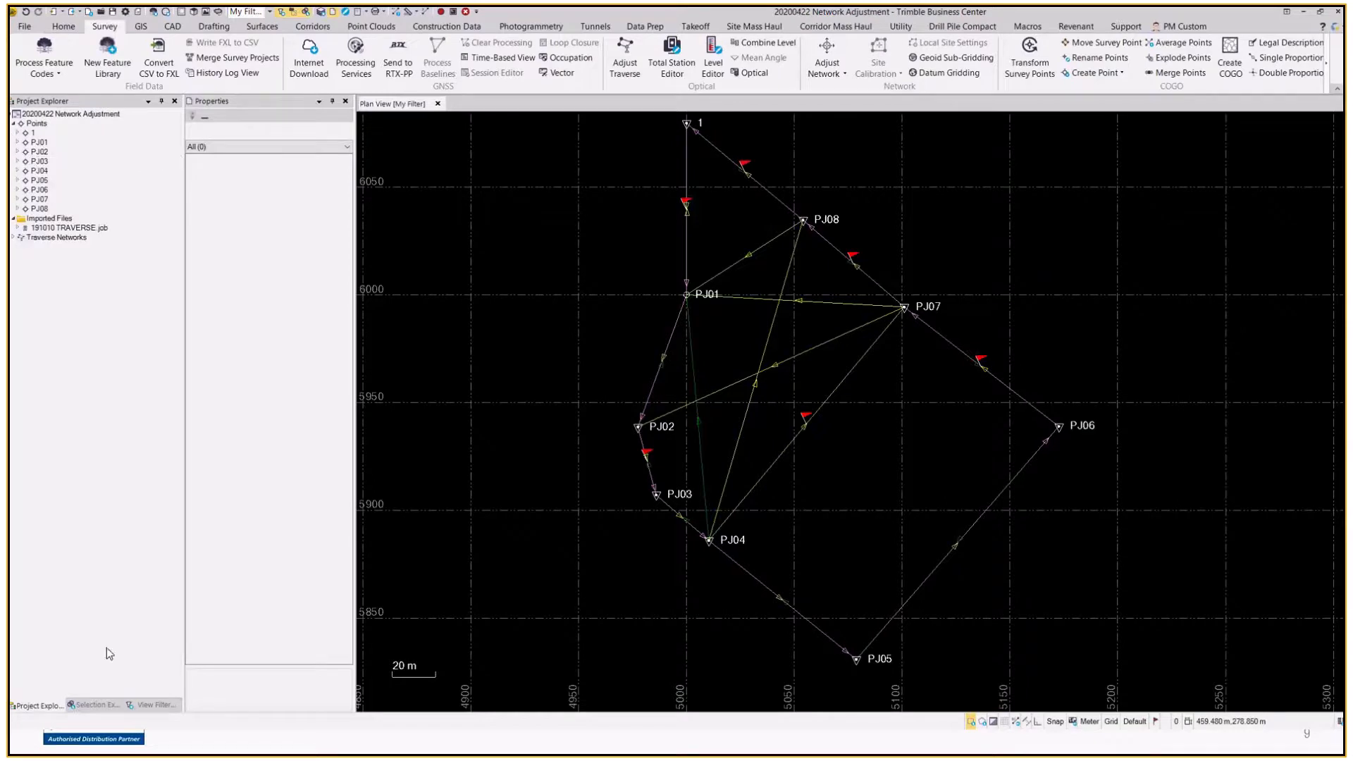
# Step: Disable the traverse TRAVERSE 1 under Traverse Networks
pyautogui.doubleClick(28, 239)
pyautogui.click(74, 247)
pyautogui.rightClick(74, 248)
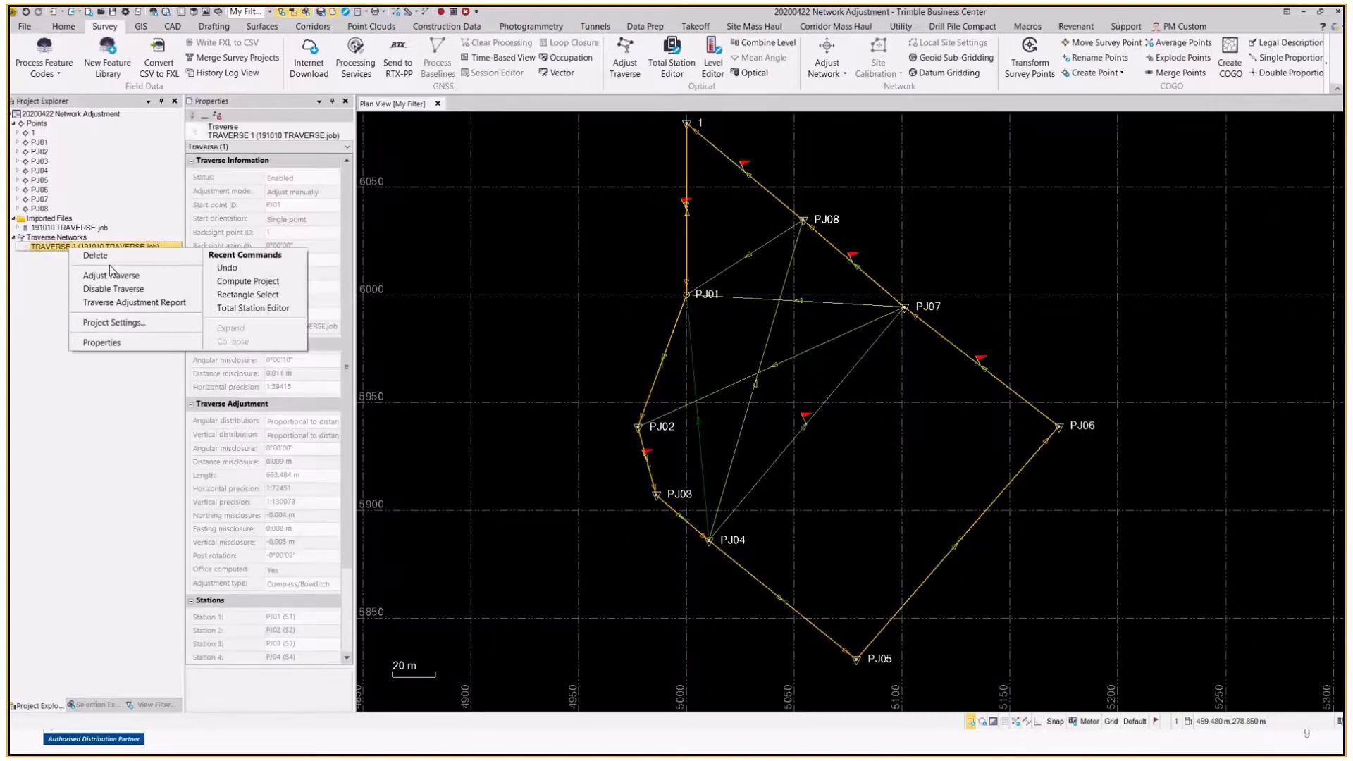
pyautogui.click(111, 274)
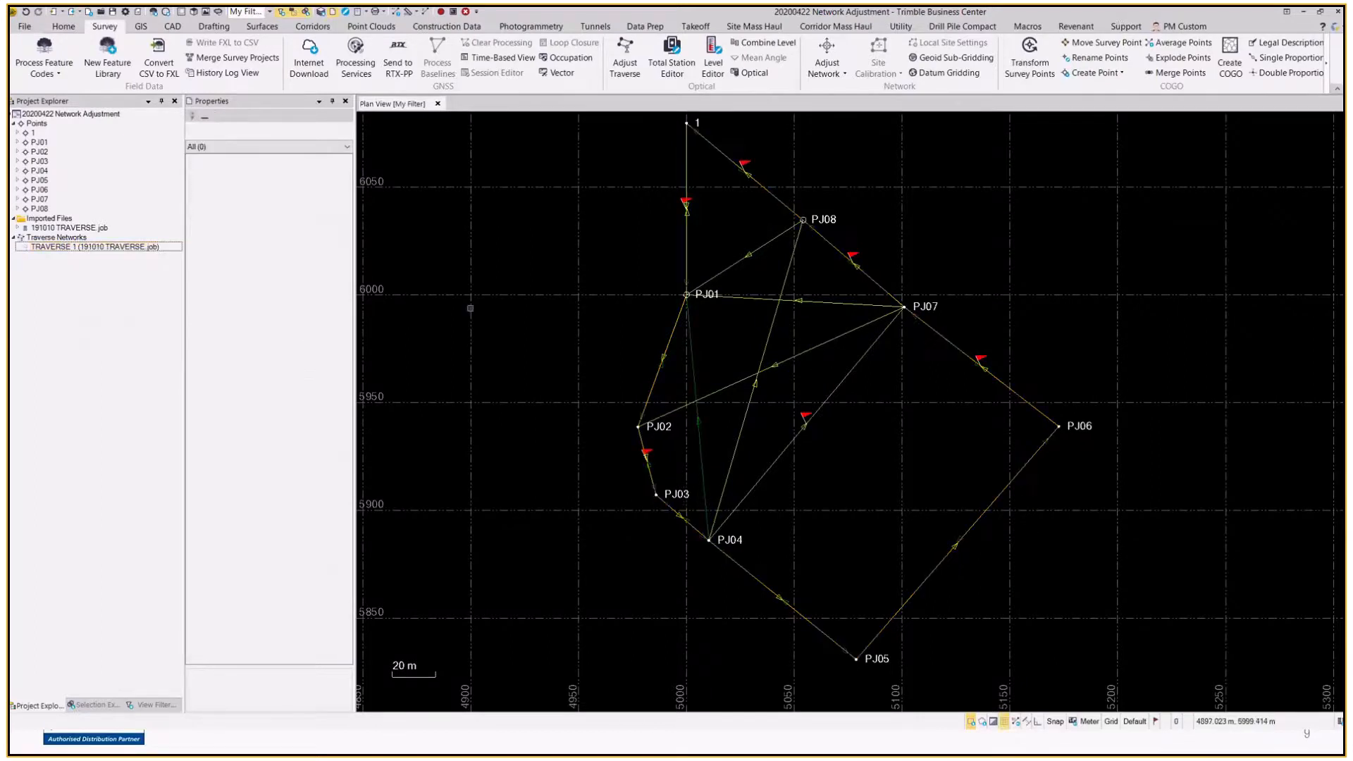
# Step: Start the Adjust Network command, and add and remove an empty azimuth constraint
pyautogui.scroll(2, 621, 316)
pyautogui.moveTo(564, 404); pyautogui.dragTo(837, 341, button='middle')
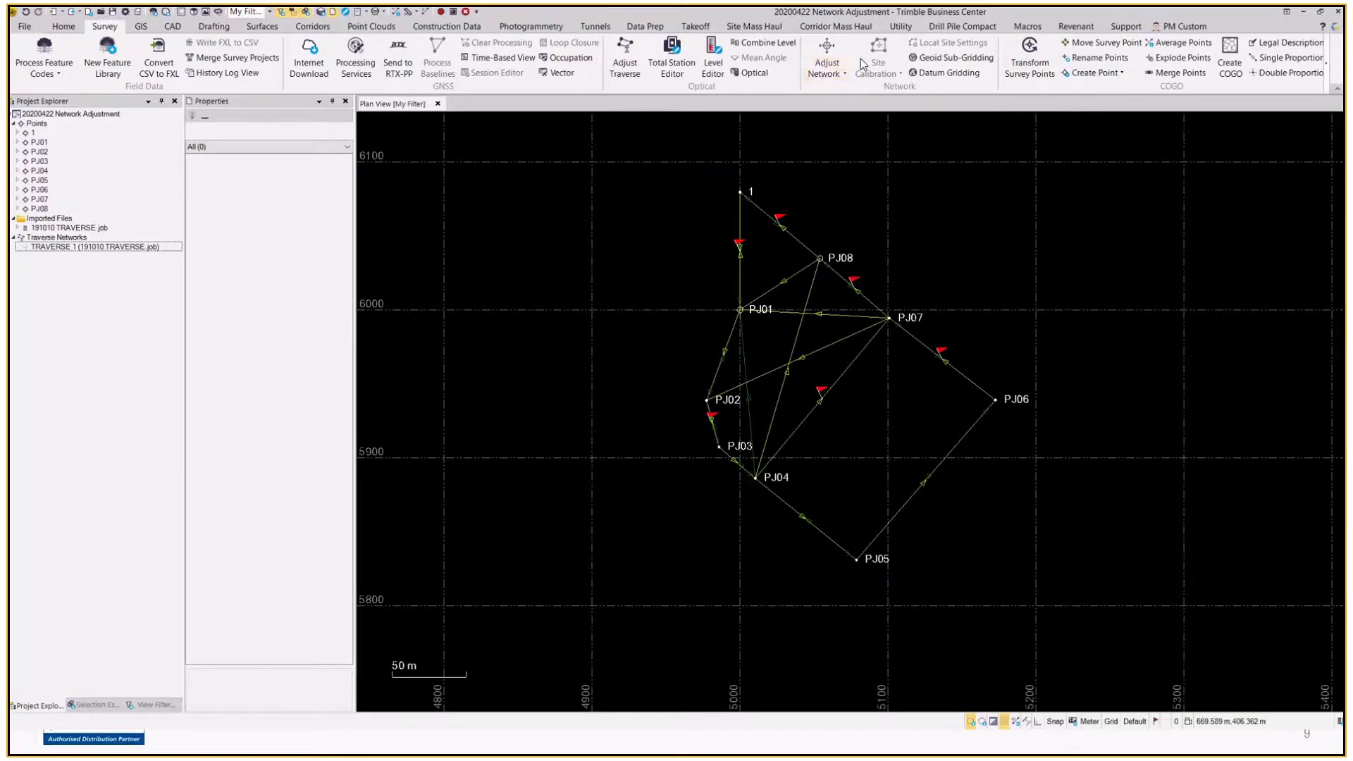
pyautogui.click(826, 51)
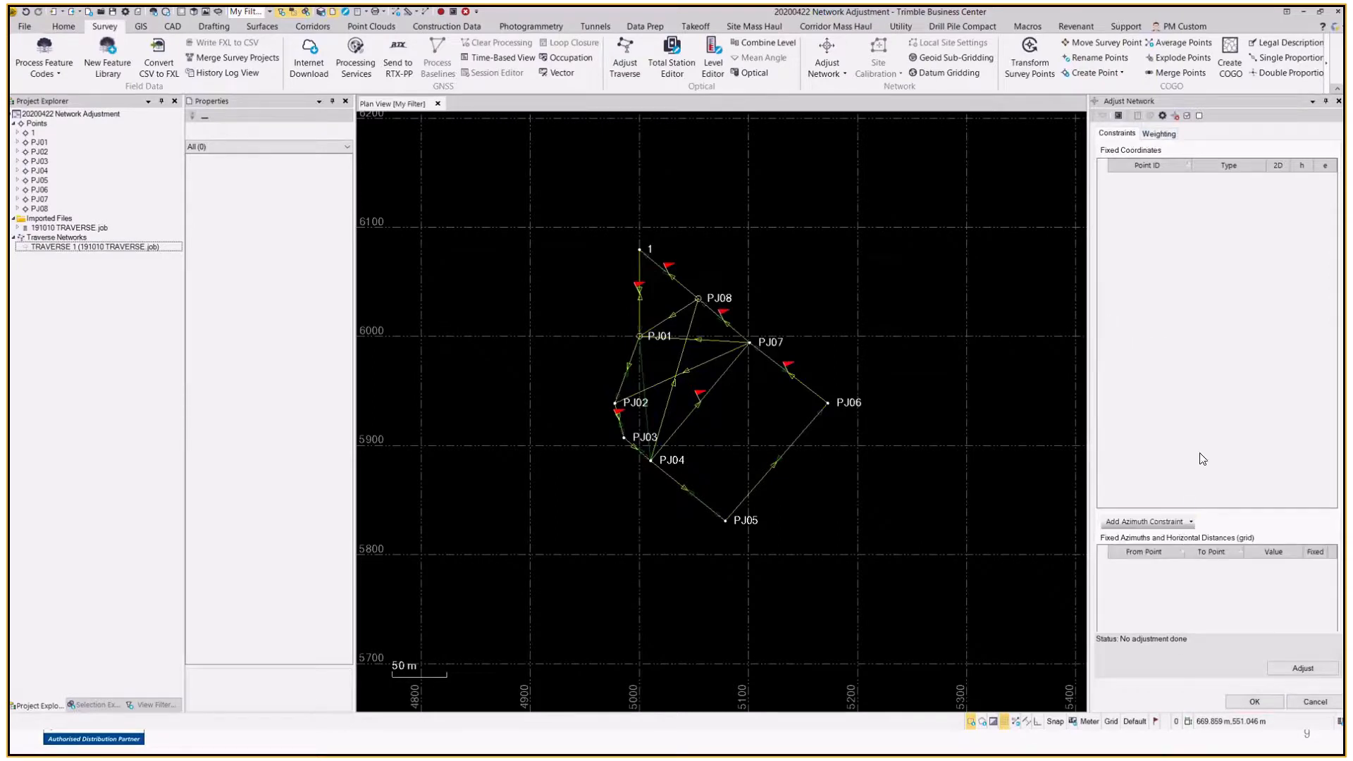
pyautogui.click(1187, 521)
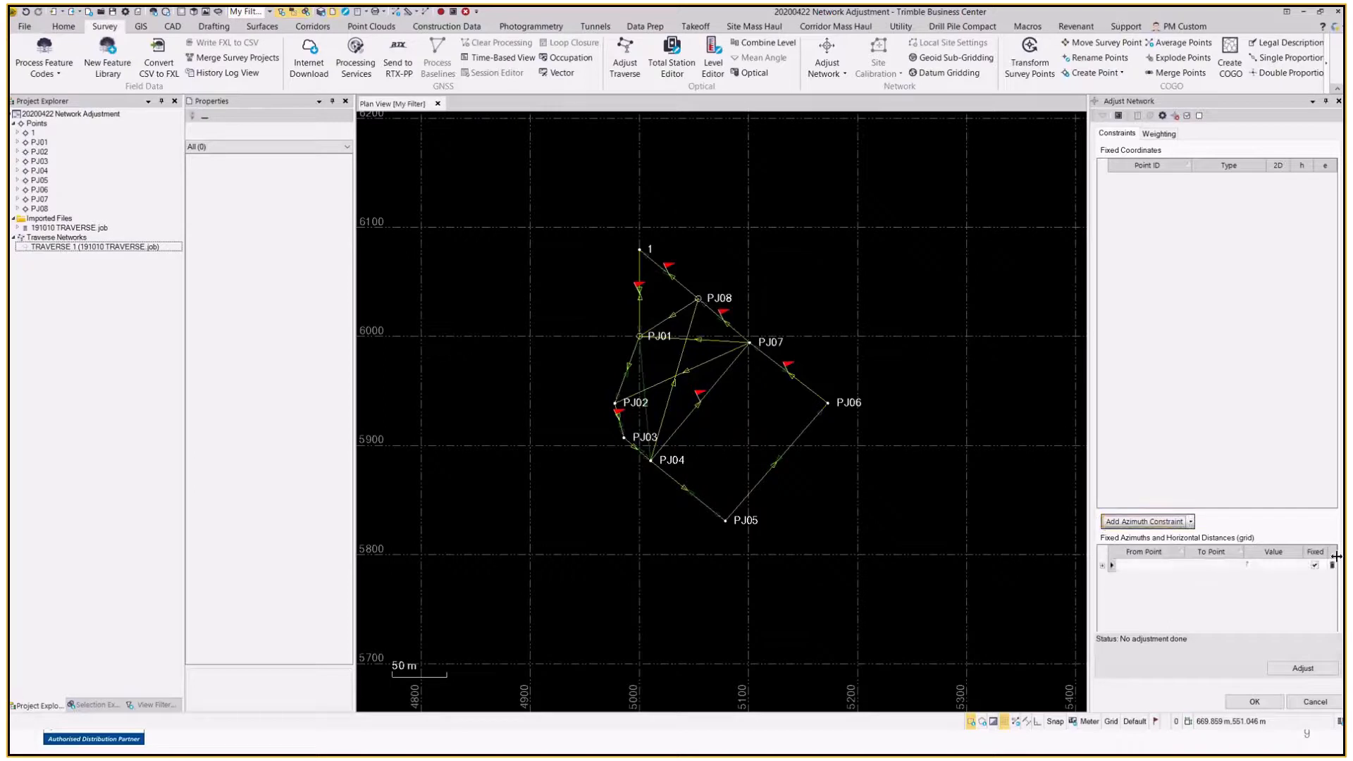
pyautogui.click(1334, 564)
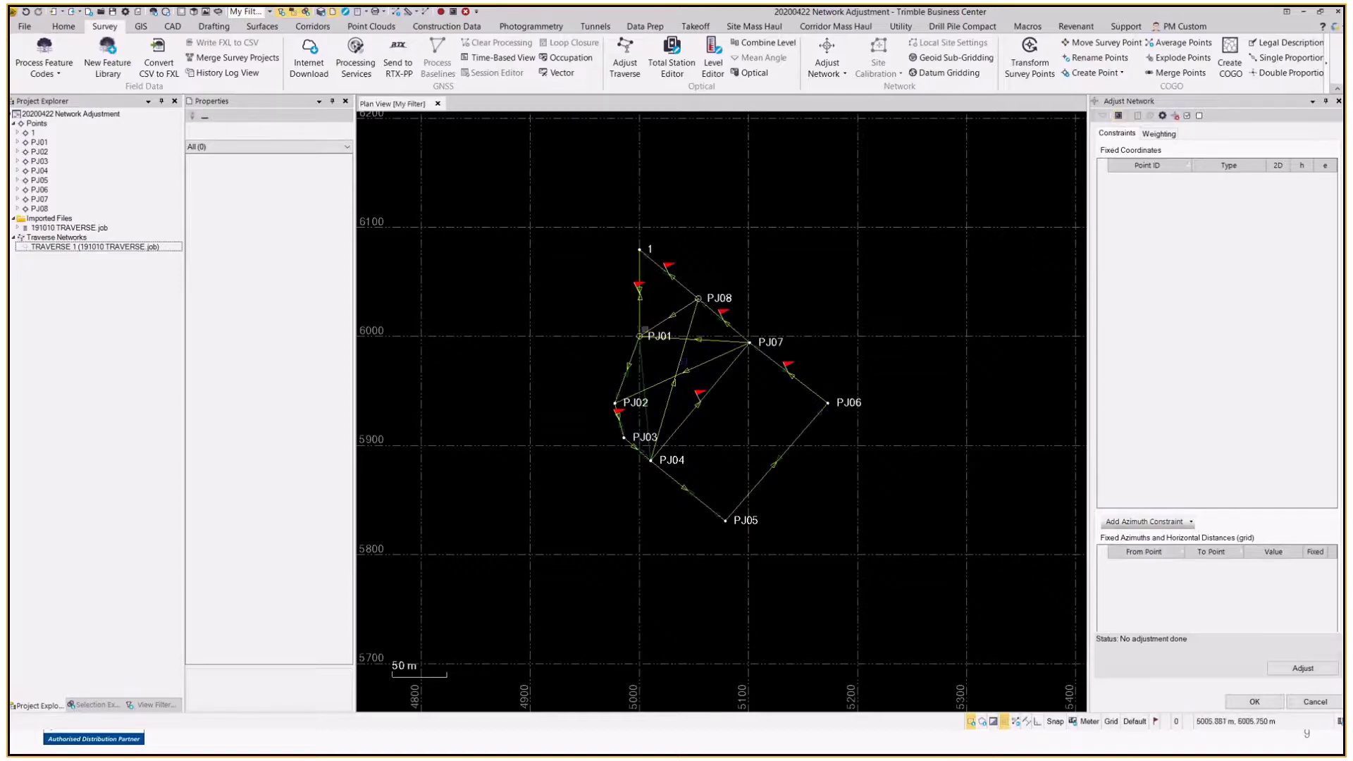
# Step: Set the easting, northing and elevation of point PJ01's imported grid coordinate to Control Quality
pyautogui.moveTo(645, 329)
pyautogui.click(639, 338)
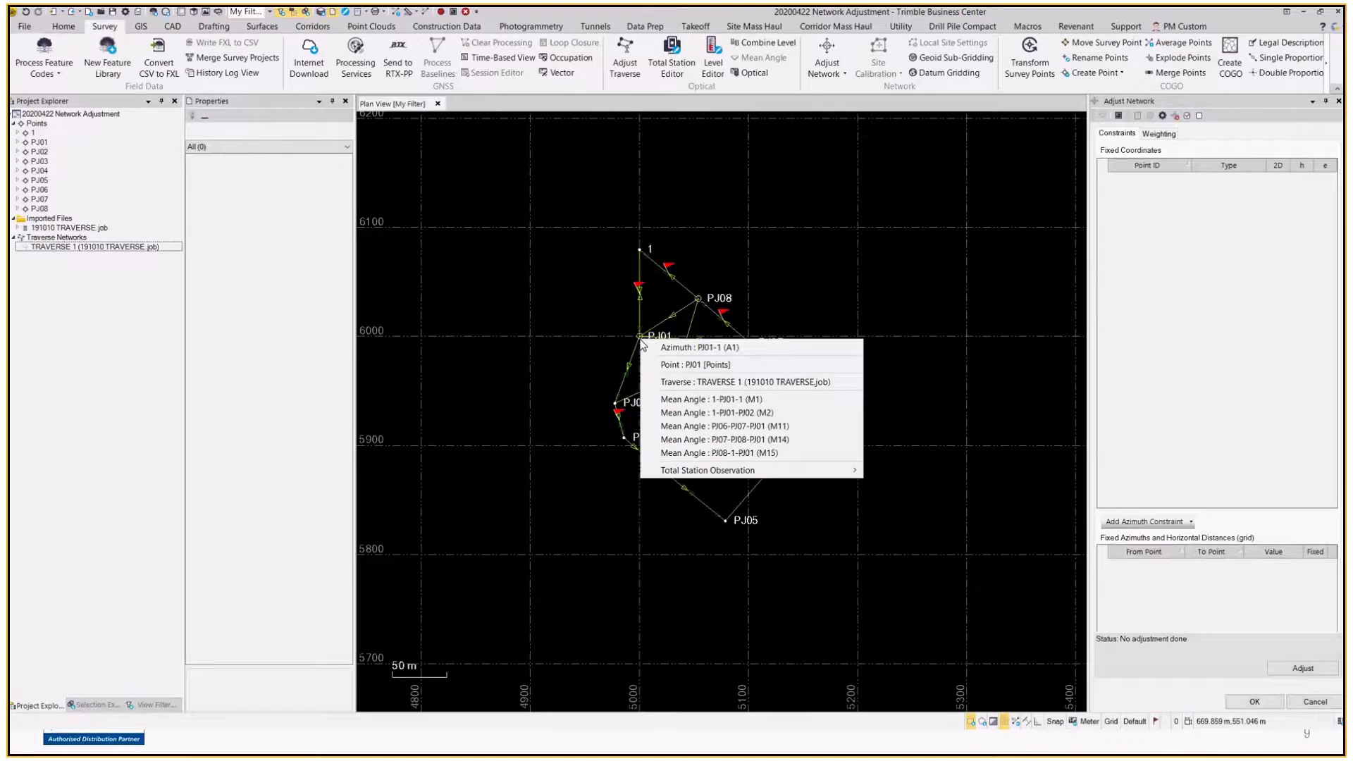
pyautogui.click(694, 364)
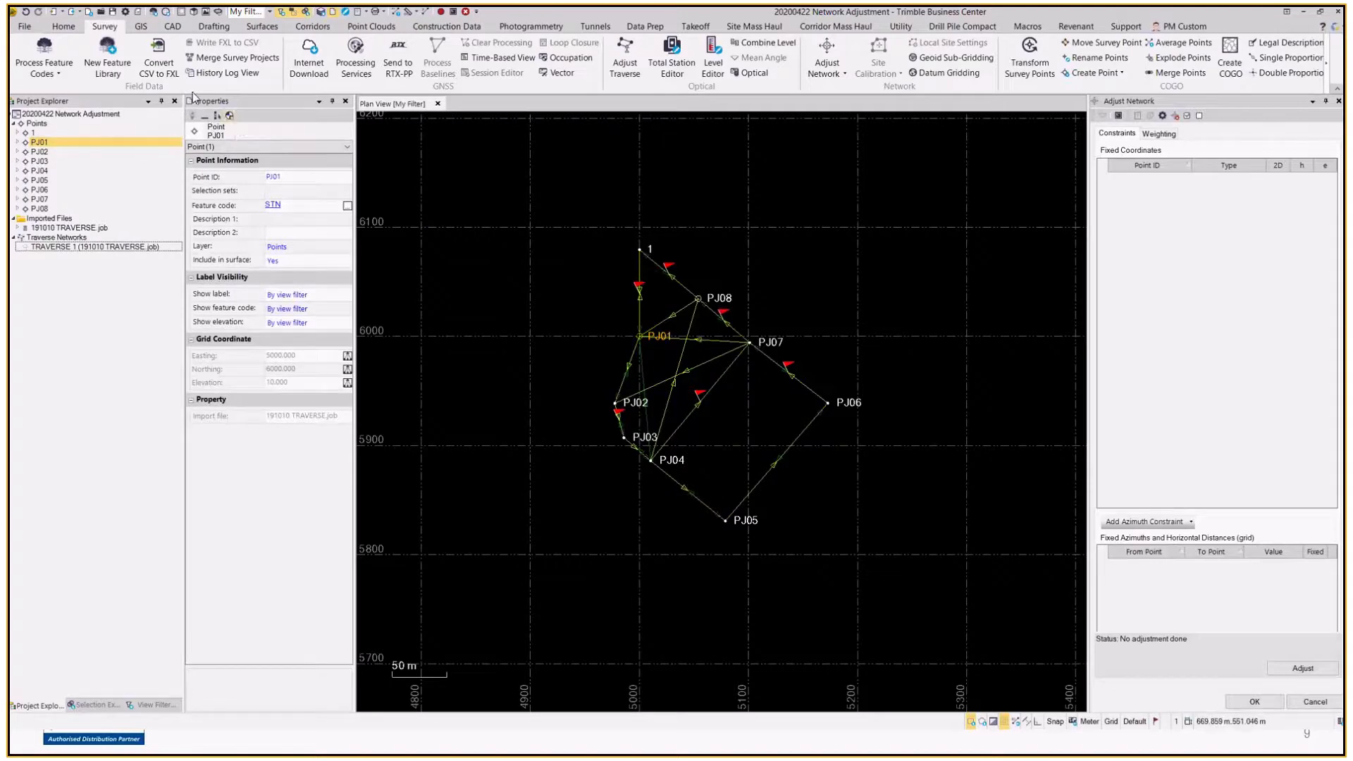
pyautogui.click(18, 142)
pyautogui.click(67, 151)
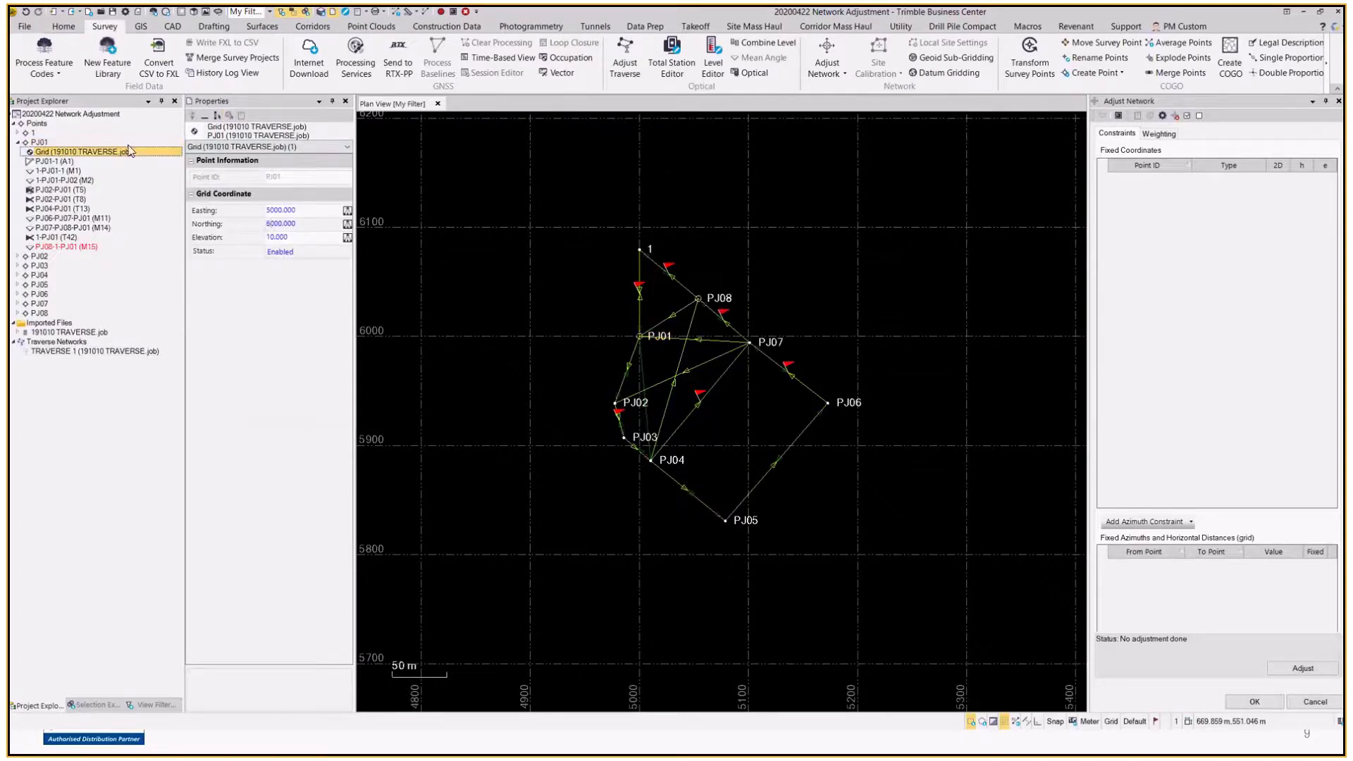
pyautogui.click(234, 223)
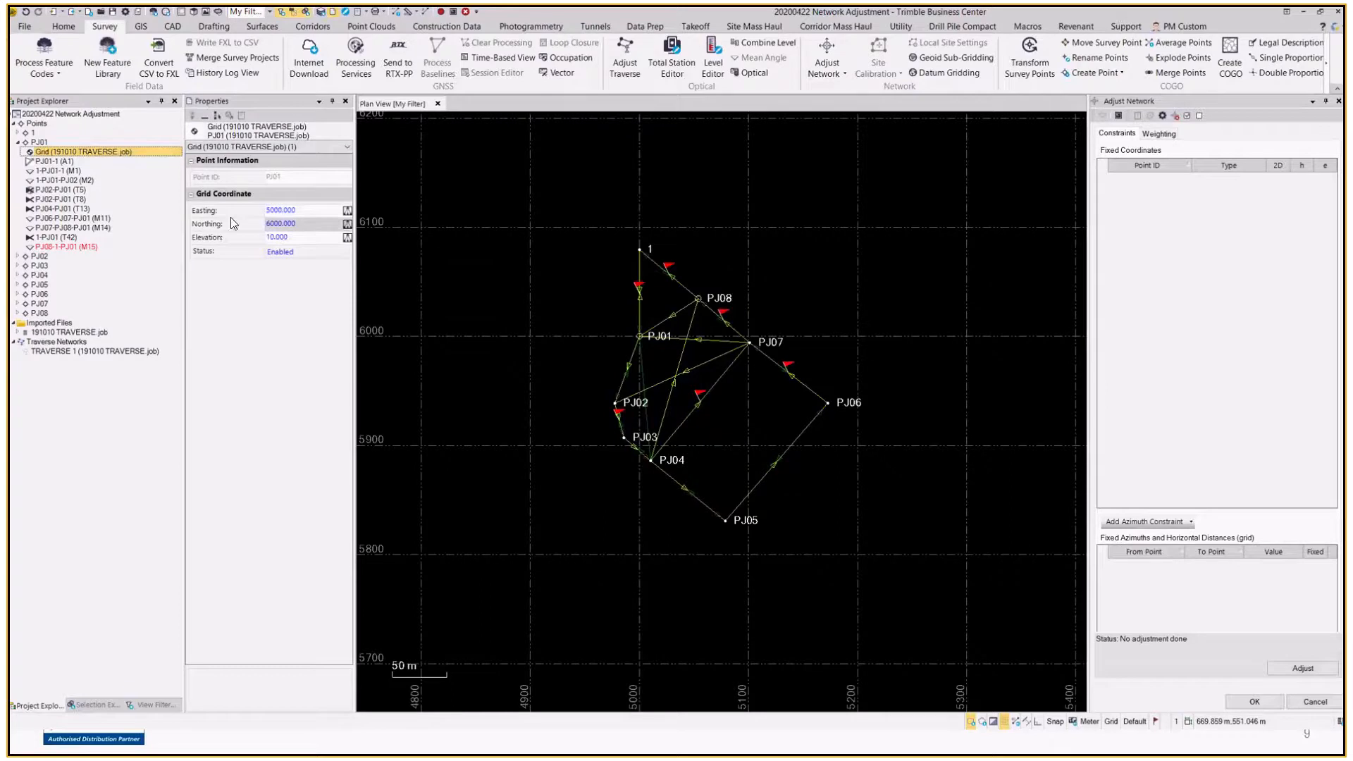
pyautogui.click(346, 211)
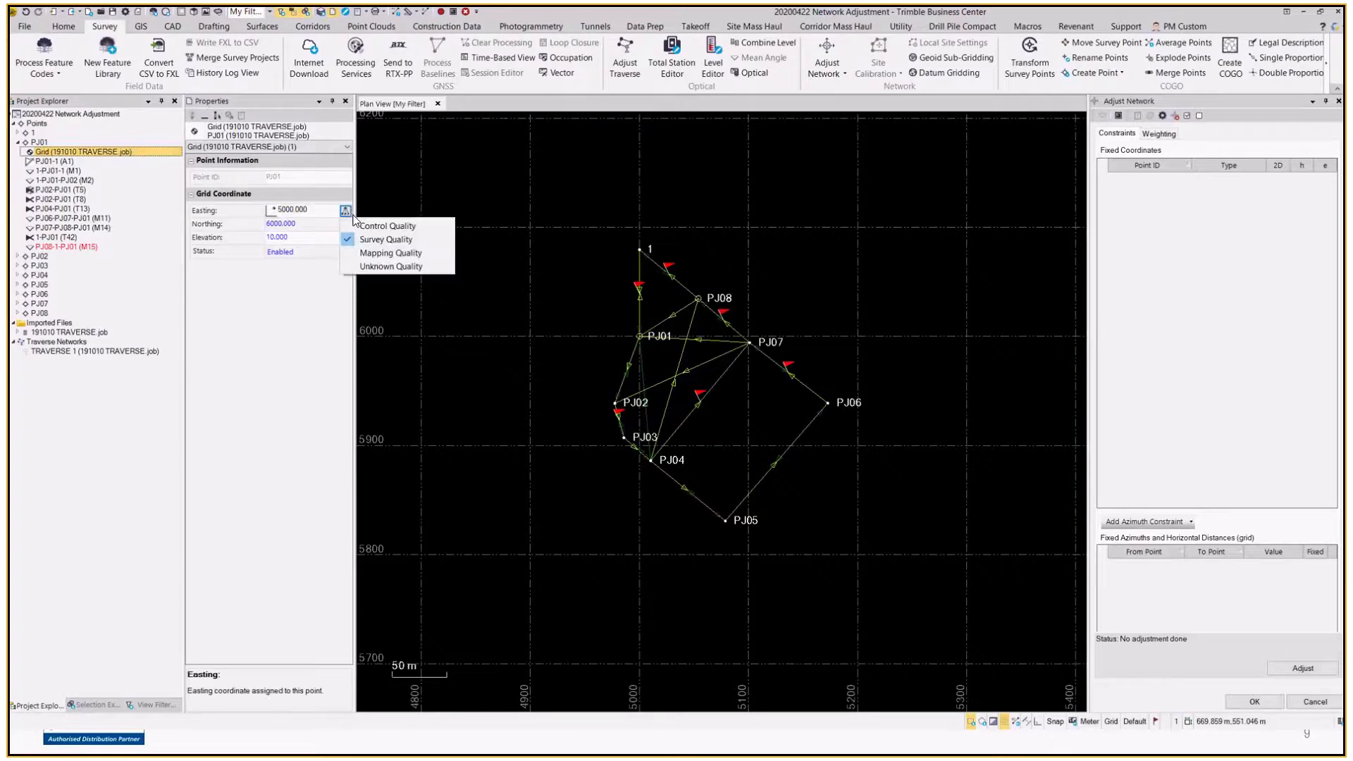
pyautogui.click(393, 227)
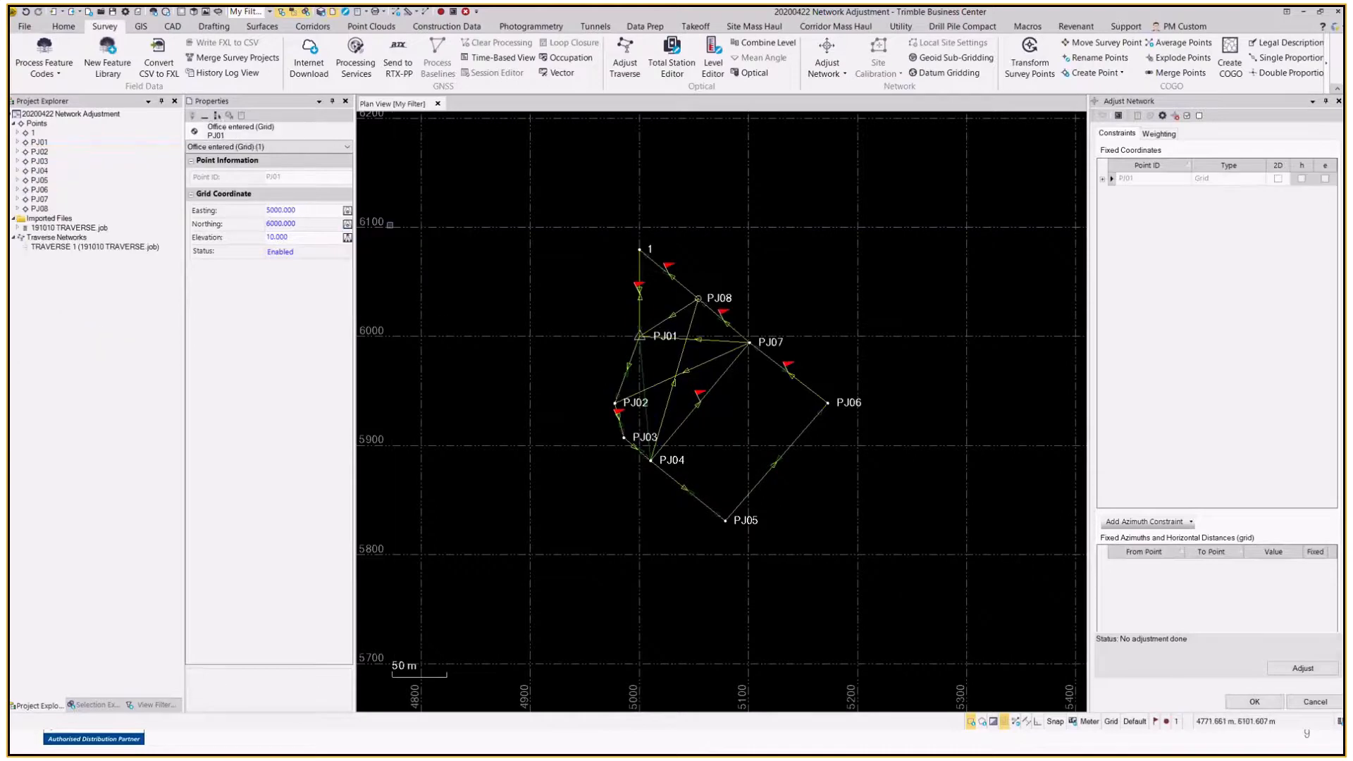
pyautogui.click(347, 238)
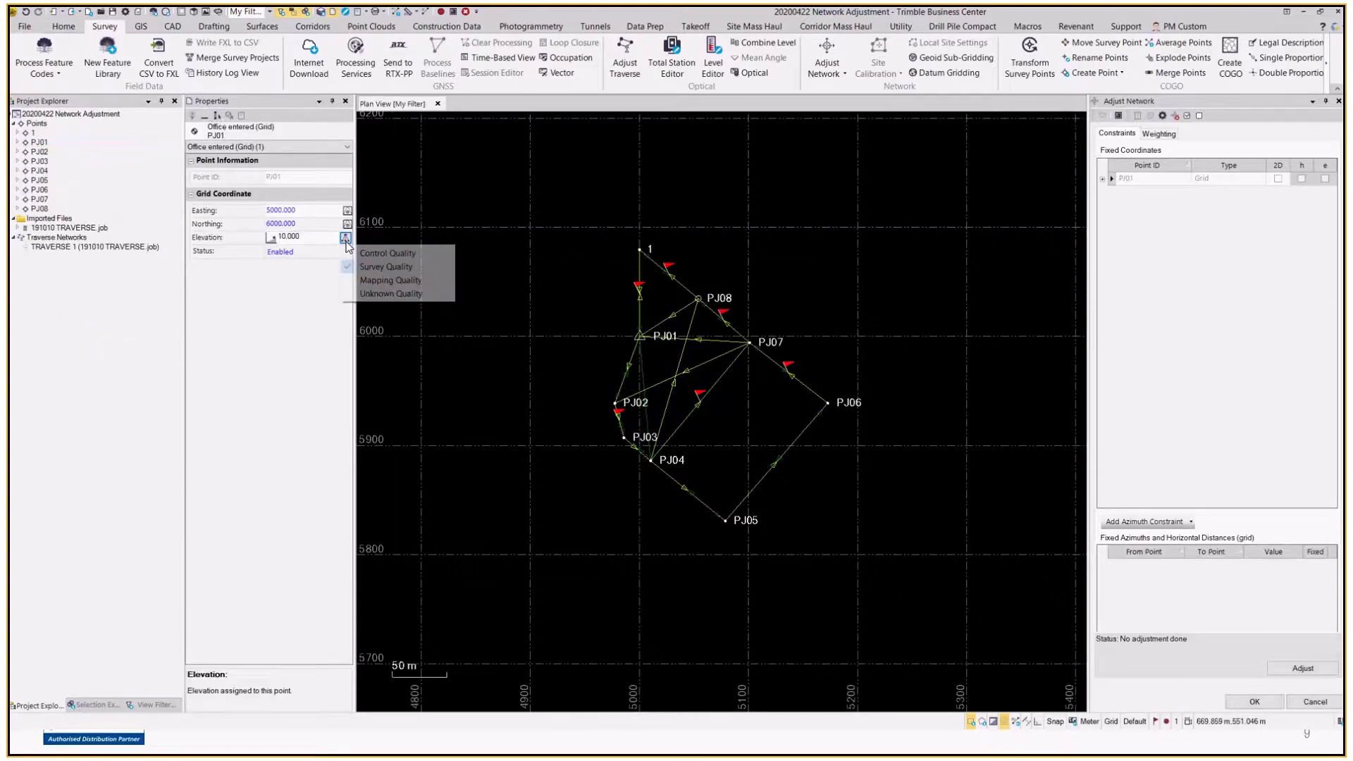
pyautogui.click(379, 254)
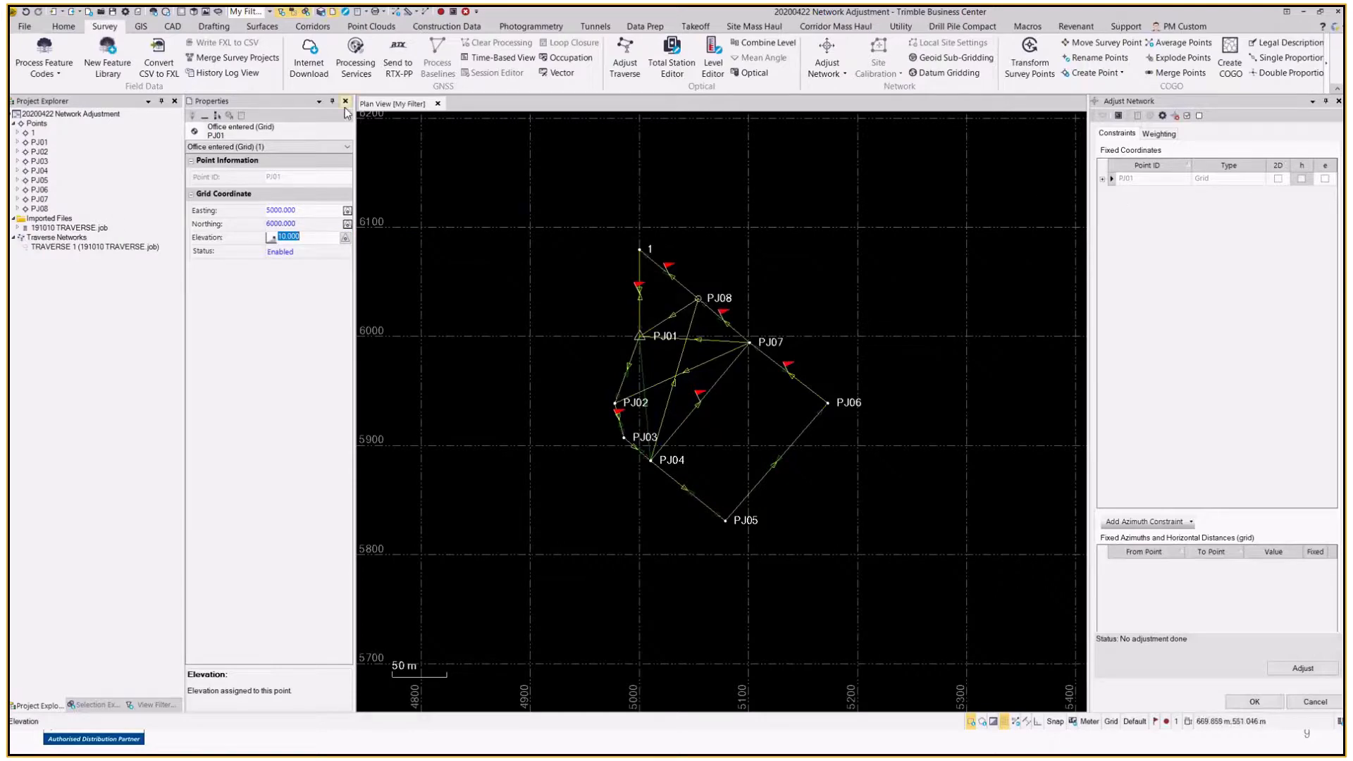
pyautogui.click(1273, 233)
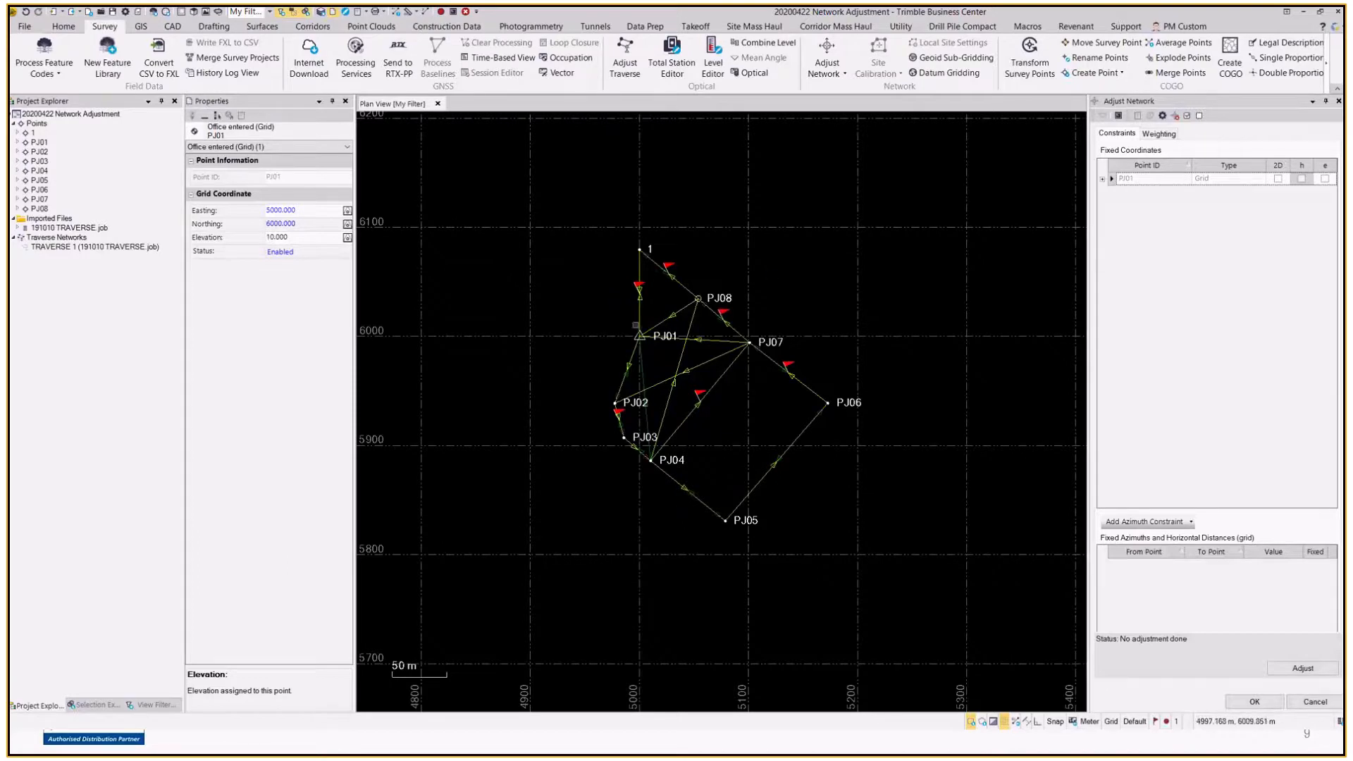
# Step: Fix PJ01 in 2D and elevation for the network adjustment, and add a fixed azimuth constraint from PJ01 to point 1
pyautogui.click(1277, 179)
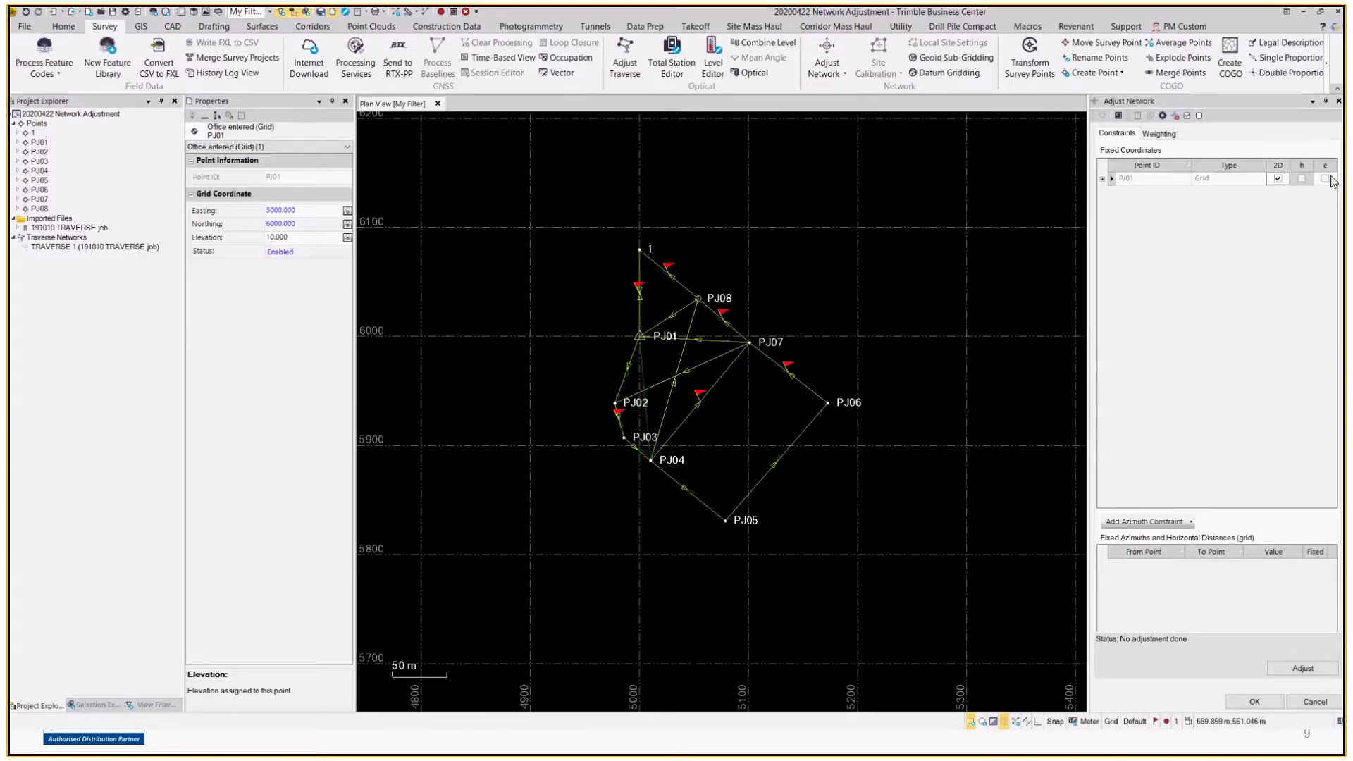
pyautogui.click(1325, 179)
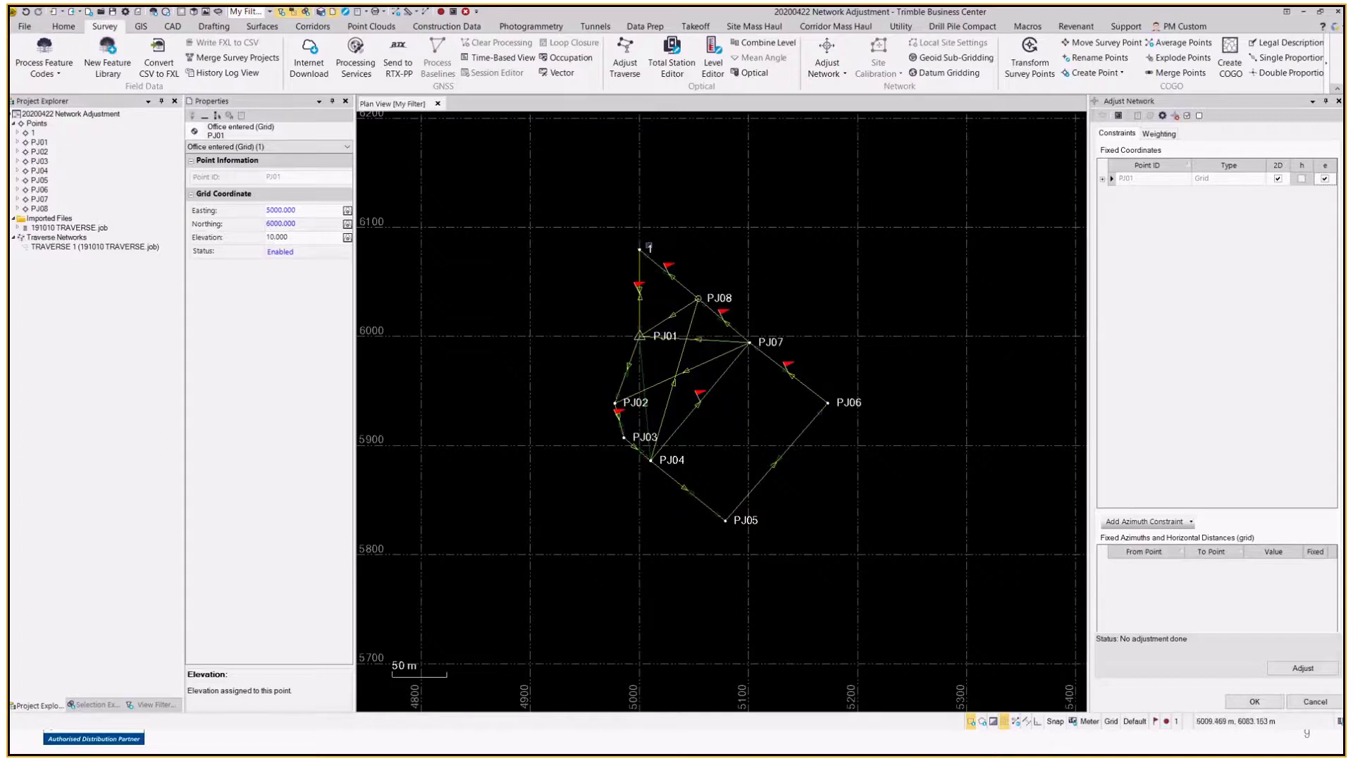
pyautogui.click(1164, 522)
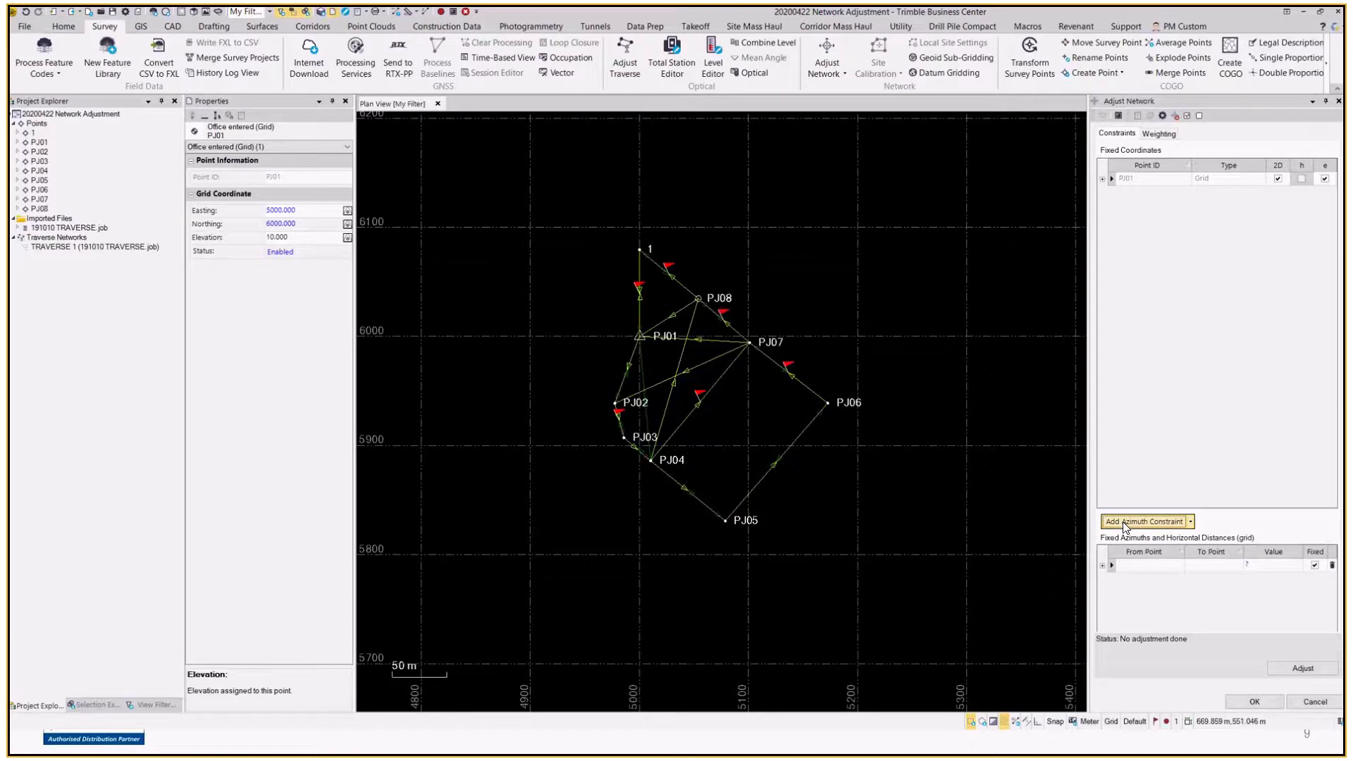
pyautogui.click(639, 336)
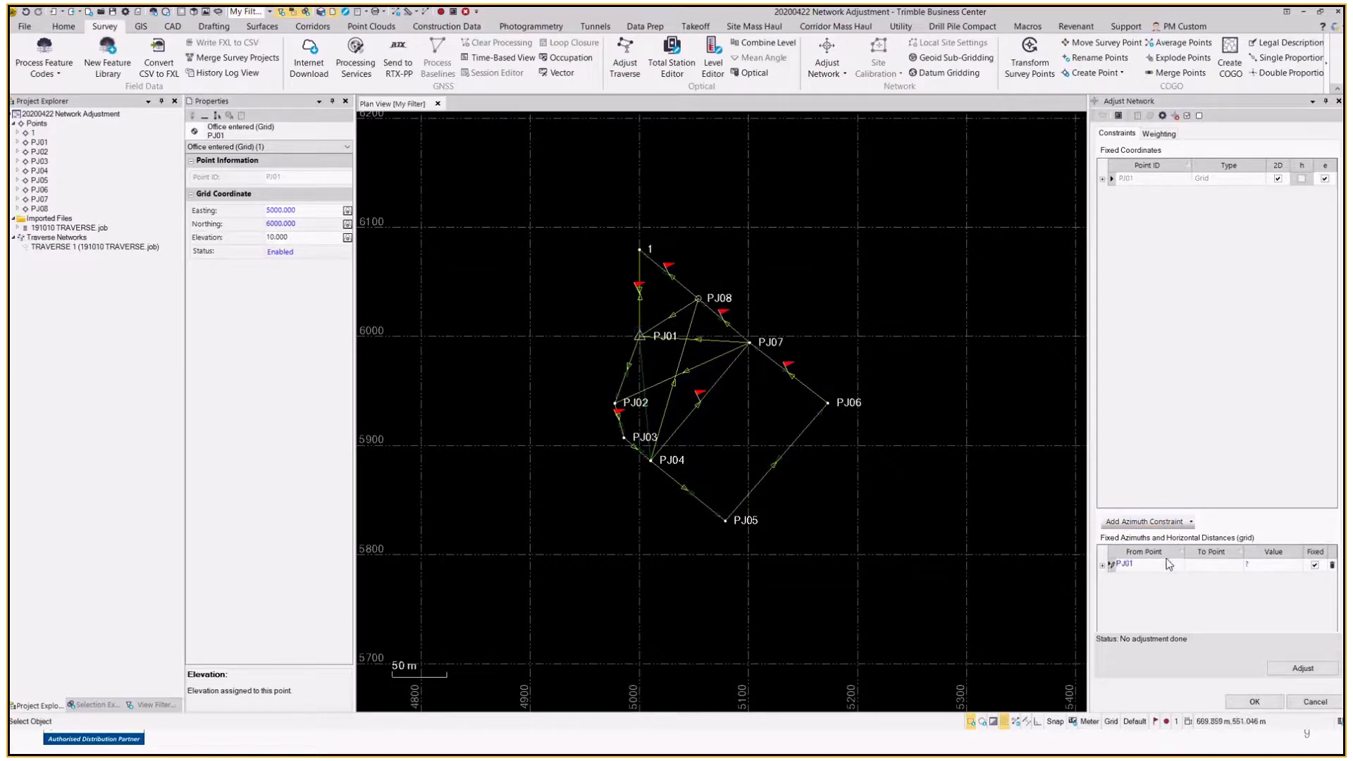
pyautogui.click(1205, 567)
pyautogui.write('1')
pyautogui.press('Tab')
# Step: Run the network adjustment despite the unresolved computation errors, and examine the resulting degrees of freedom and reference factor
pyautogui.click(1300, 673)
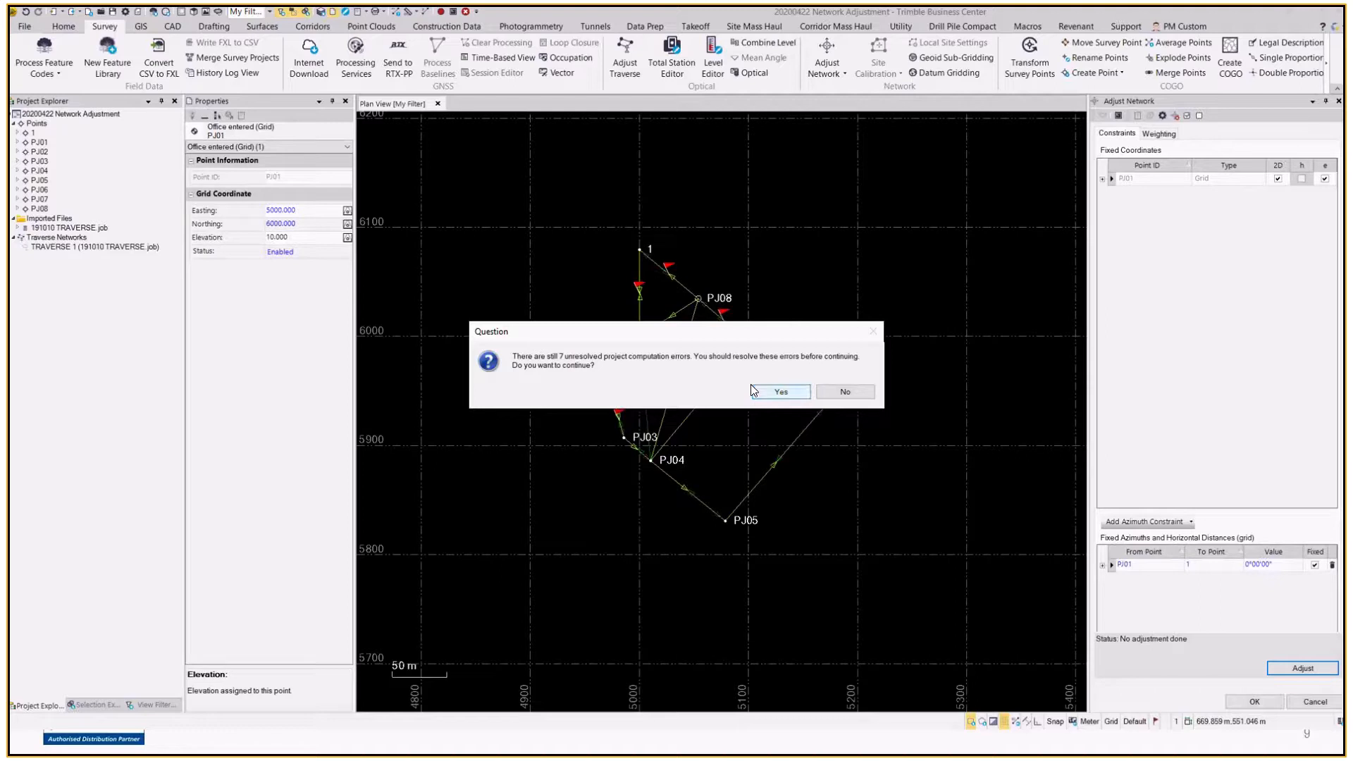
pyautogui.click(780, 392)
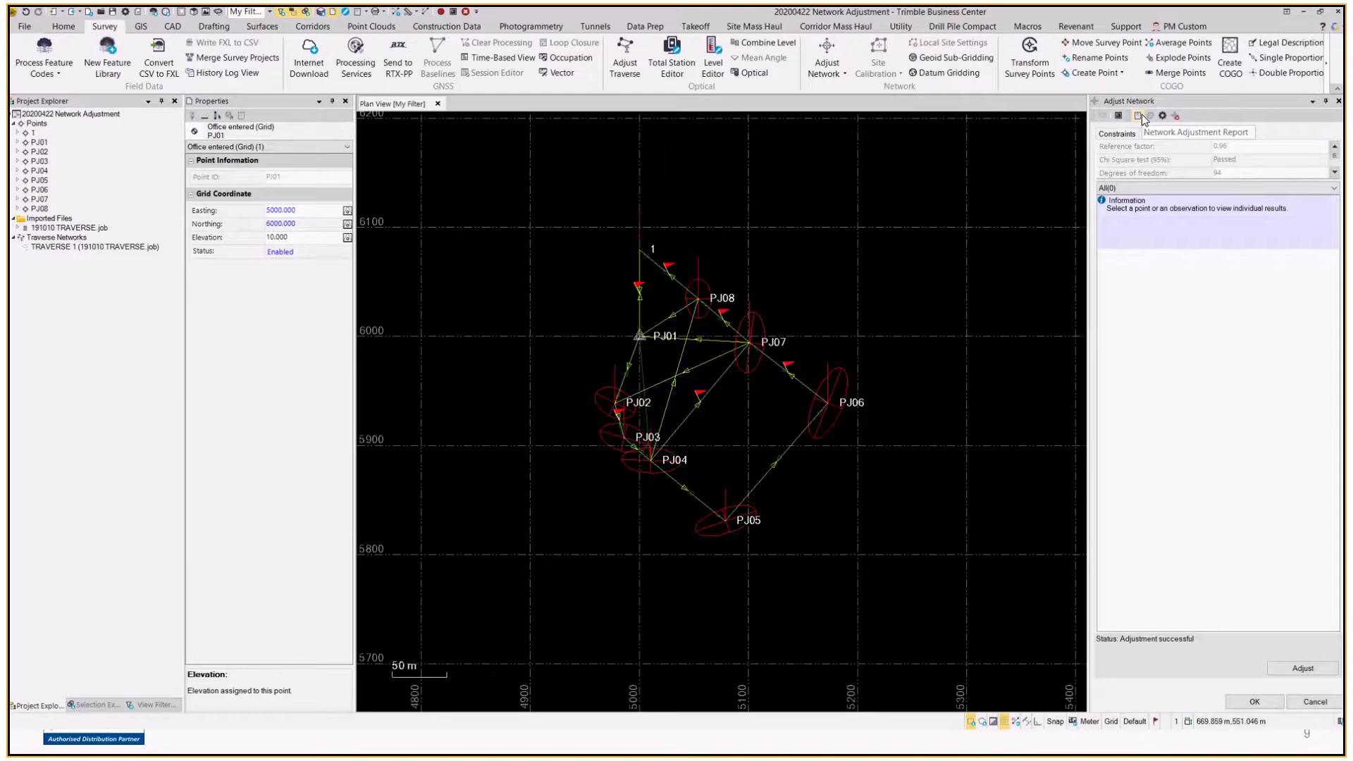
pyautogui.click(1232, 171)
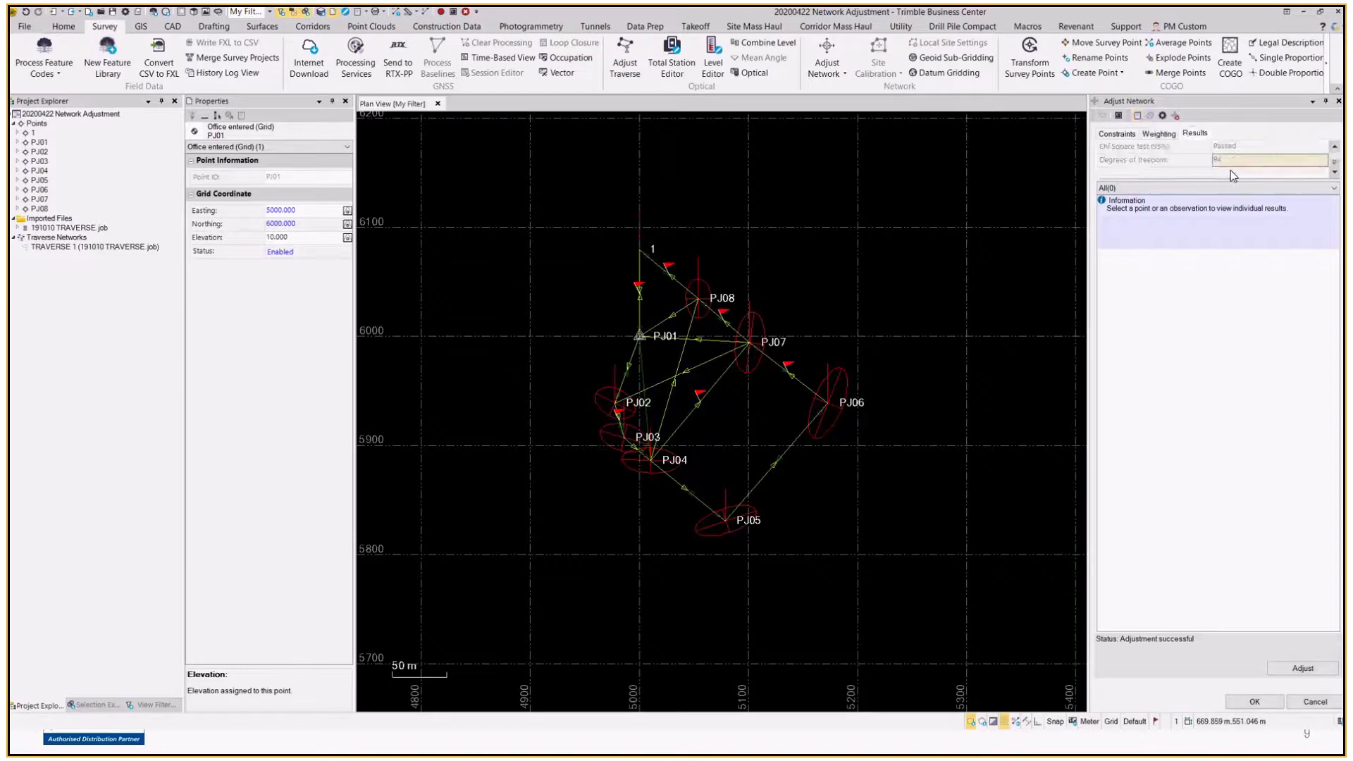
pyautogui.scroll(1, 1229, 161)
pyautogui.click(1240, 146)
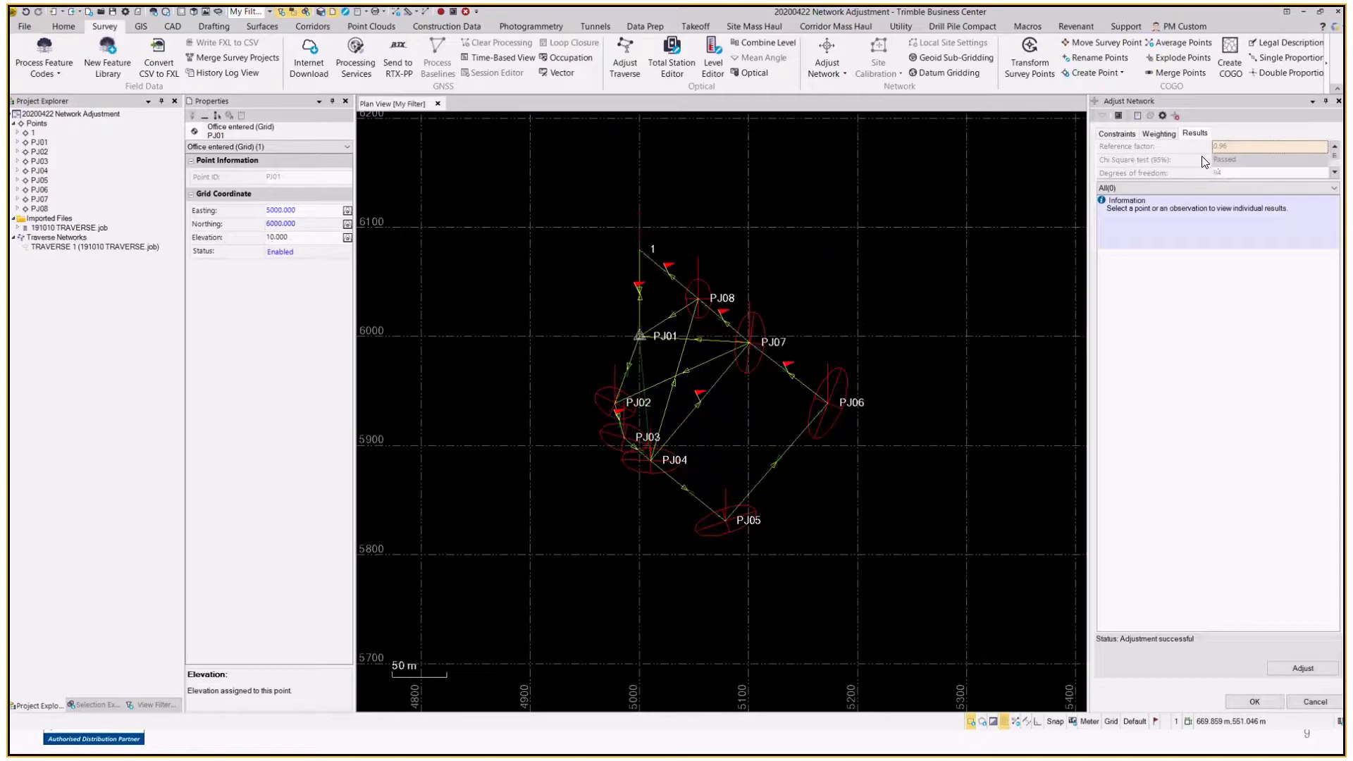
# Step: Set the project's default total station standard errors for horizontal angle and vertical angle to 0°00'01"
pyautogui.click(1162, 117)
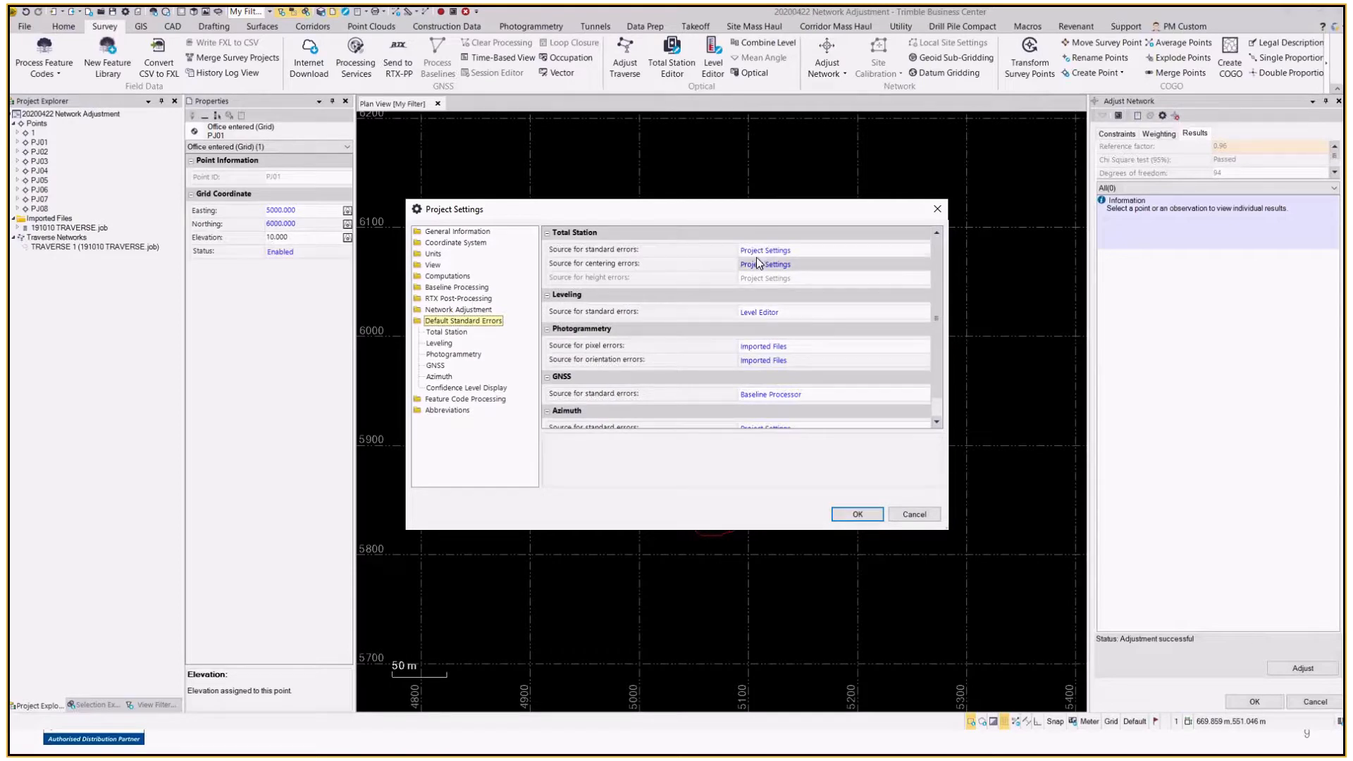
pyautogui.click(452, 333)
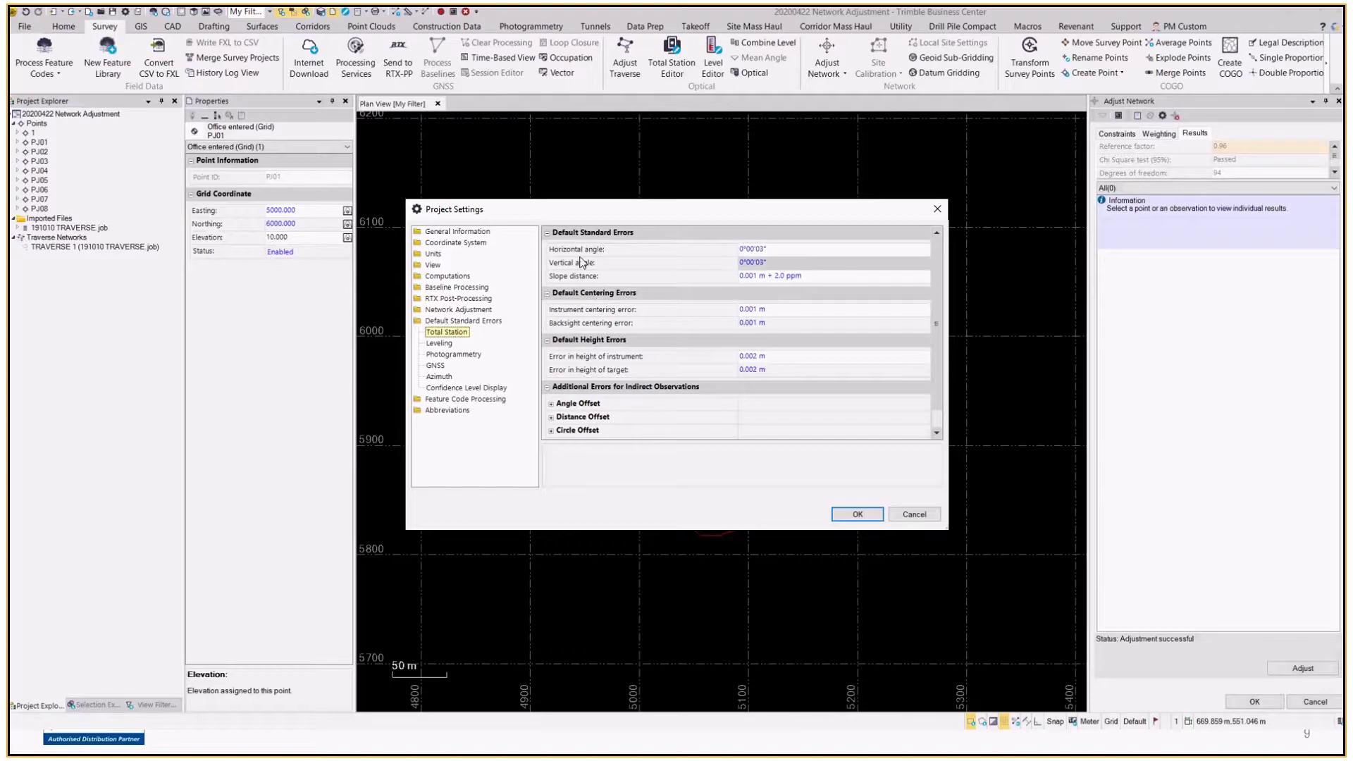
pyautogui.click(753, 264)
pyautogui.click(764, 276)
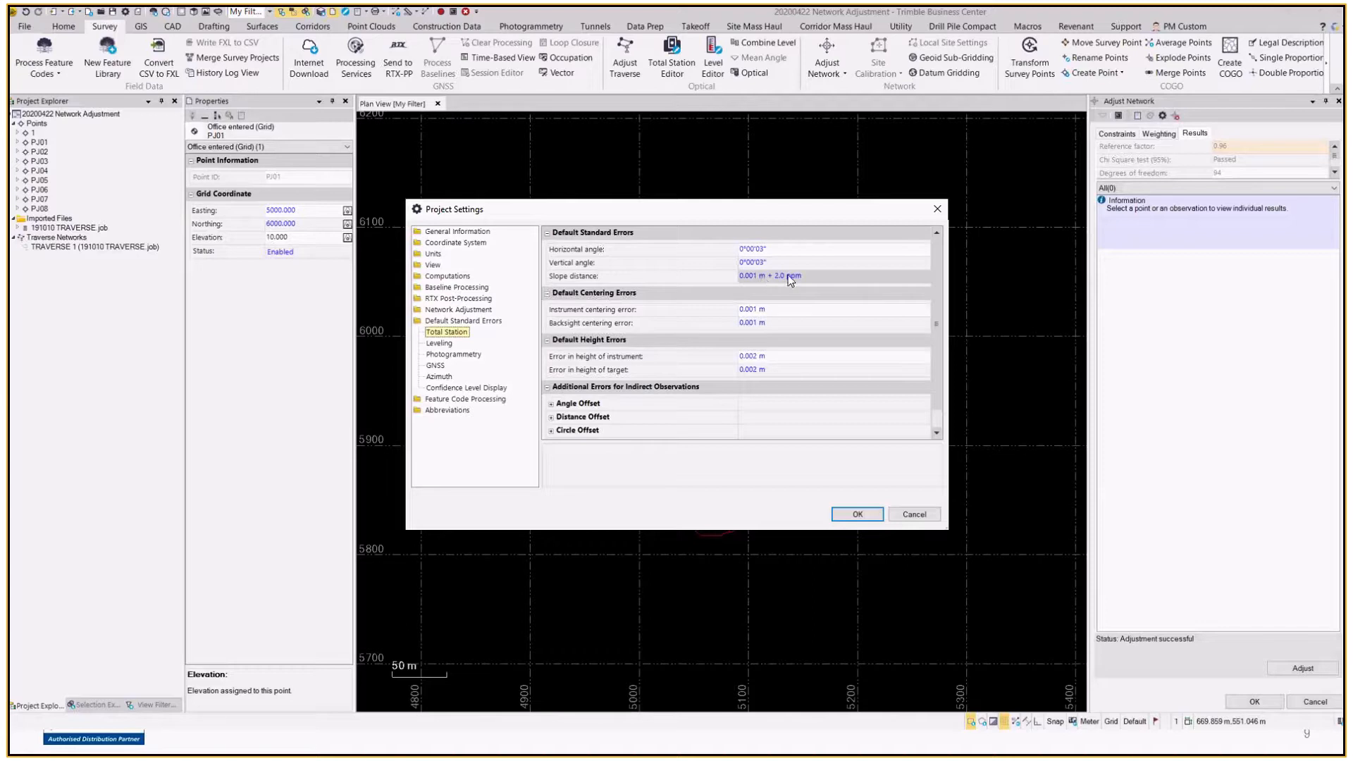
pyautogui.click(818, 247)
pyautogui.press('BackSpace')
pyautogui.write('1')
pyautogui.press('Tab')
pyautogui.press('Home')
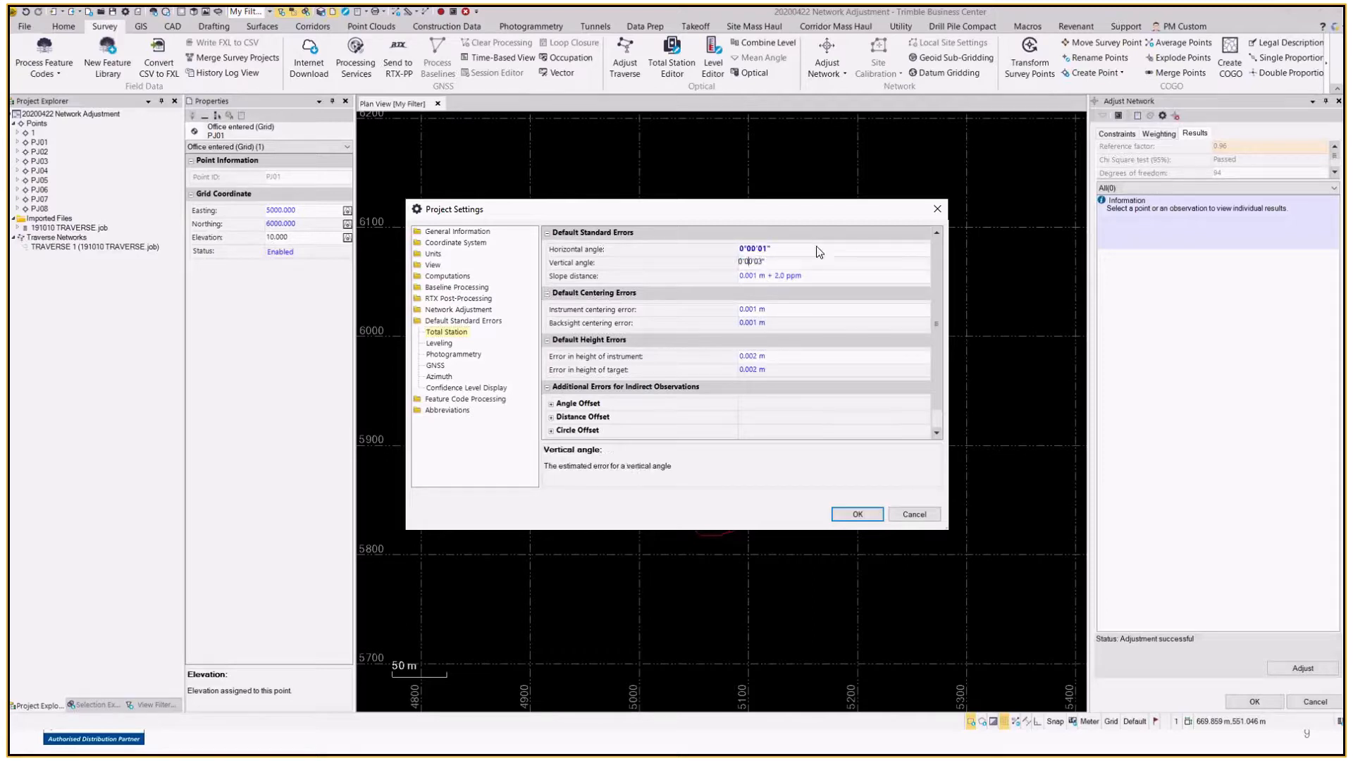
pyautogui.write('1')
pyautogui.press('Tab')
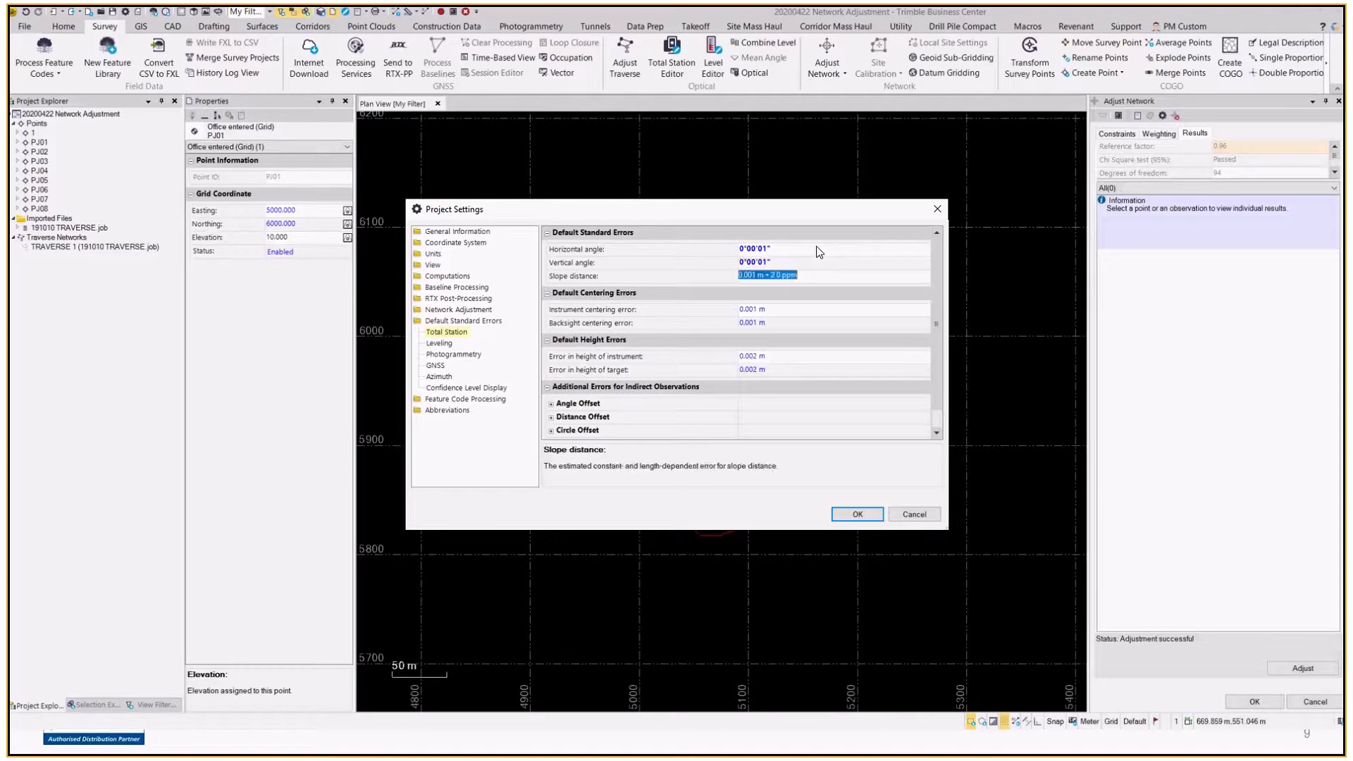
# Step: Apply the project settings and rerun the network adjustment despite the unresolved computation errors
pyautogui.click(749, 277)
pyautogui.click(846, 513)
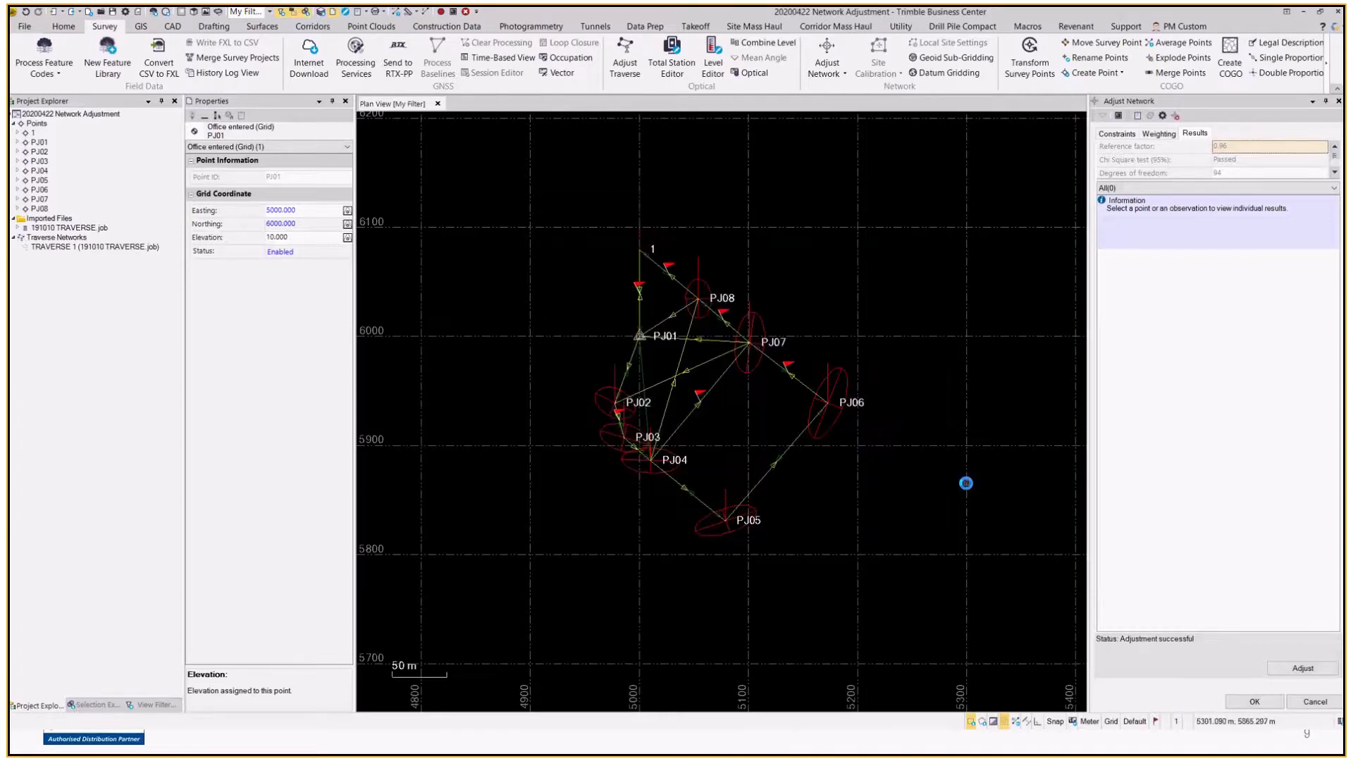
pyautogui.click(1302, 668)
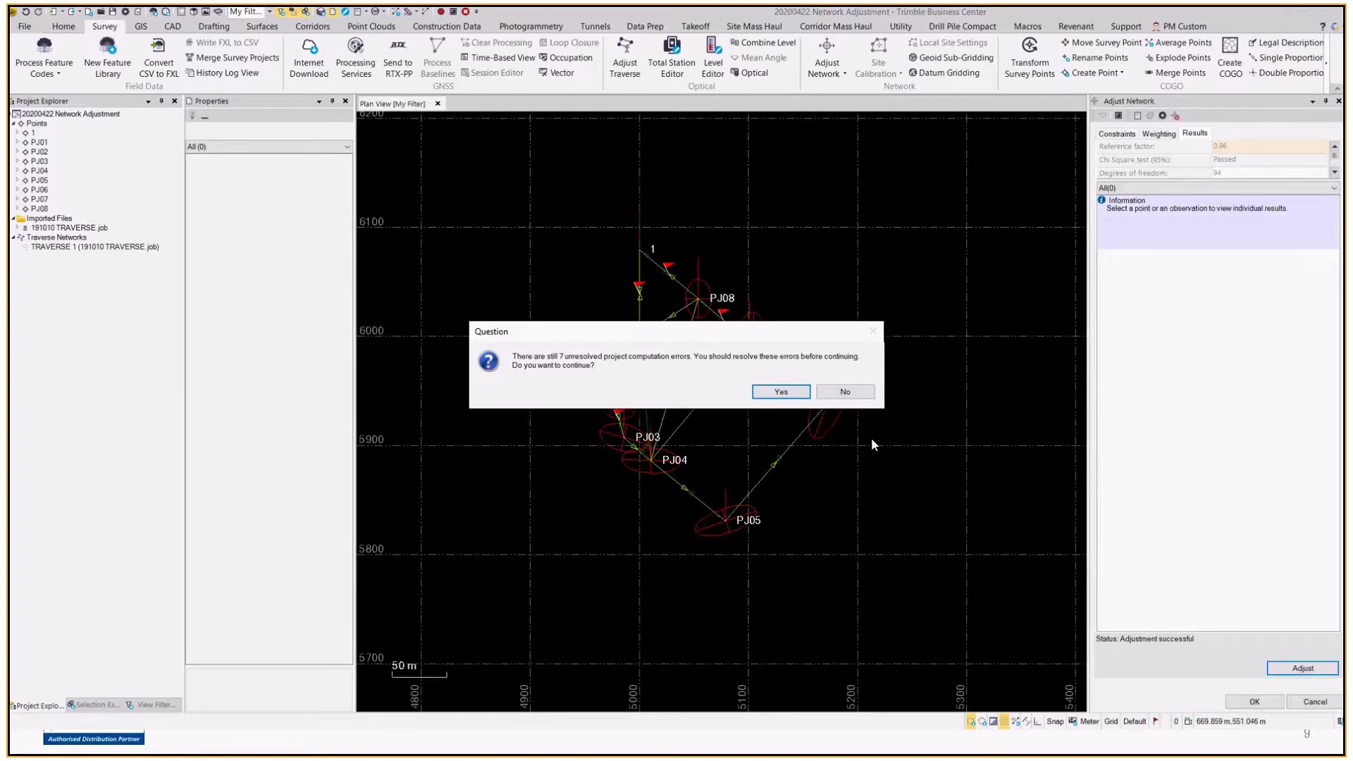
pyautogui.click(778, 393)
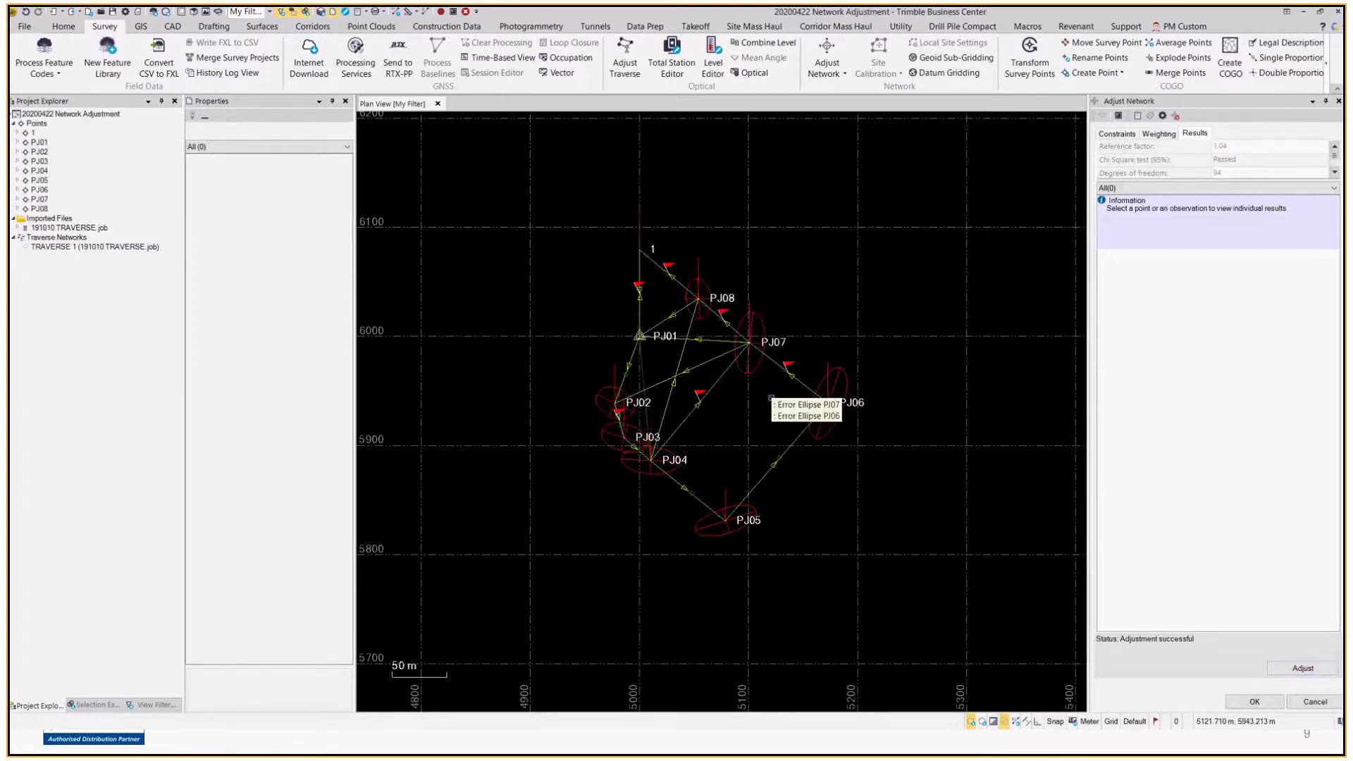
# Step: Set the default total station instrument and backsight centering errors to 0.003 m in the project settings
pyautogui.click(1162, 116)
pyautogui.click(440, 332)
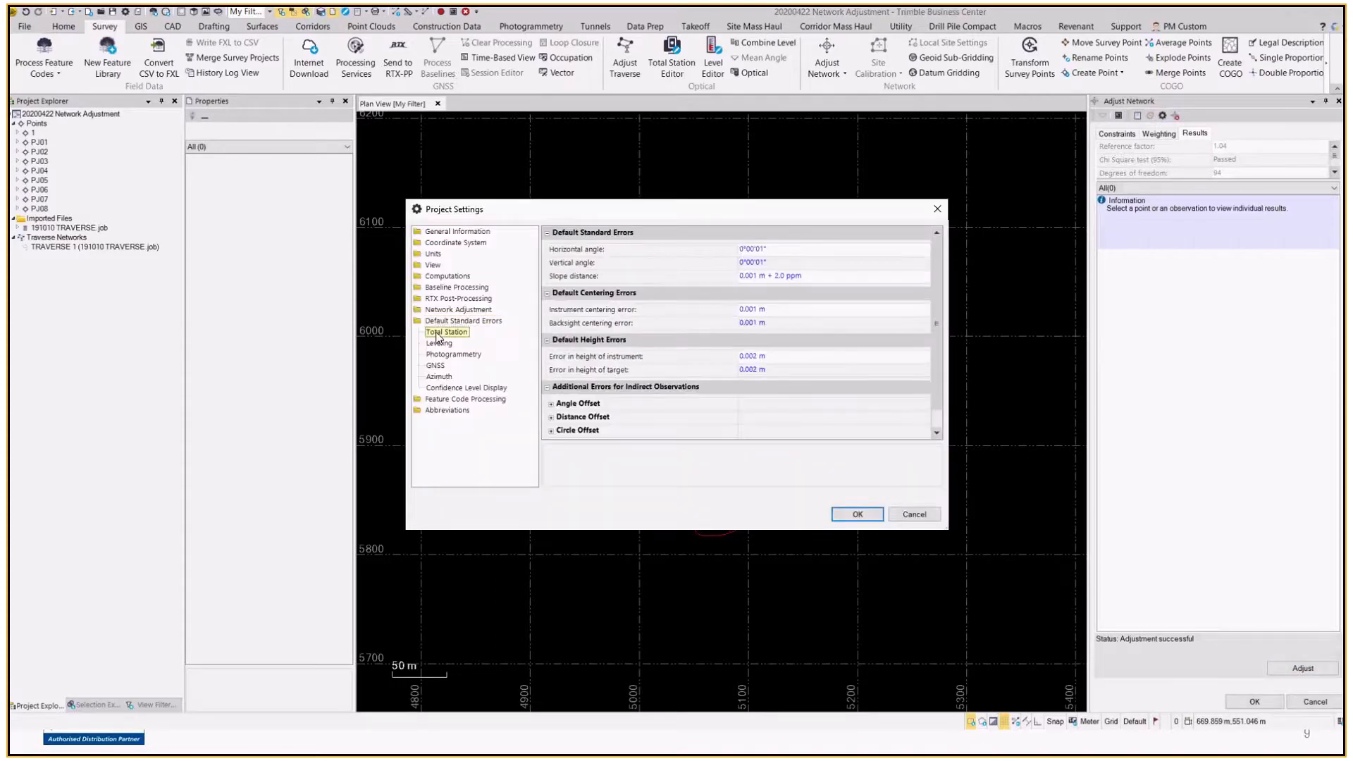
pyautogui.click(807, 310)
pyautogui.write('0.003')
pyautogui.press('Tab')
pyautogui.press('Left')
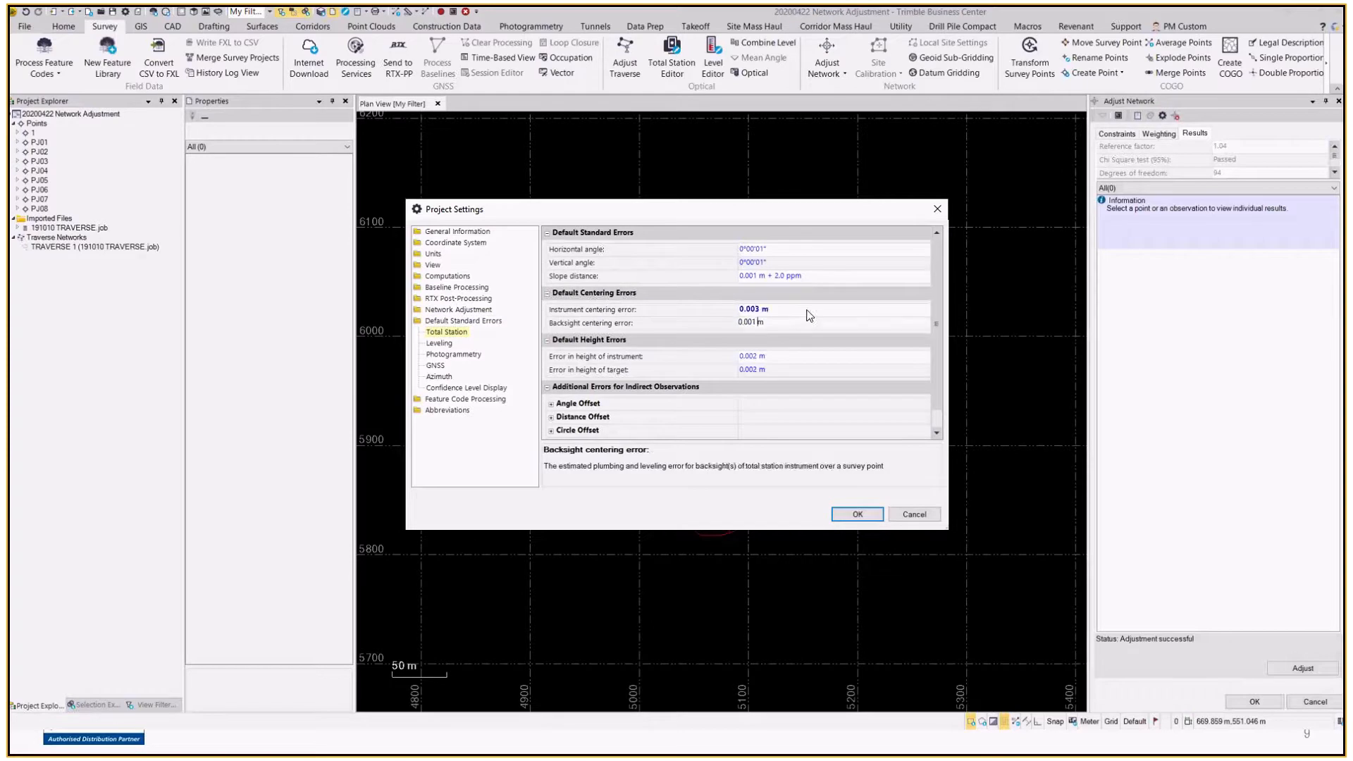
pyautogui.write('3')
pyautogui.press('Return')
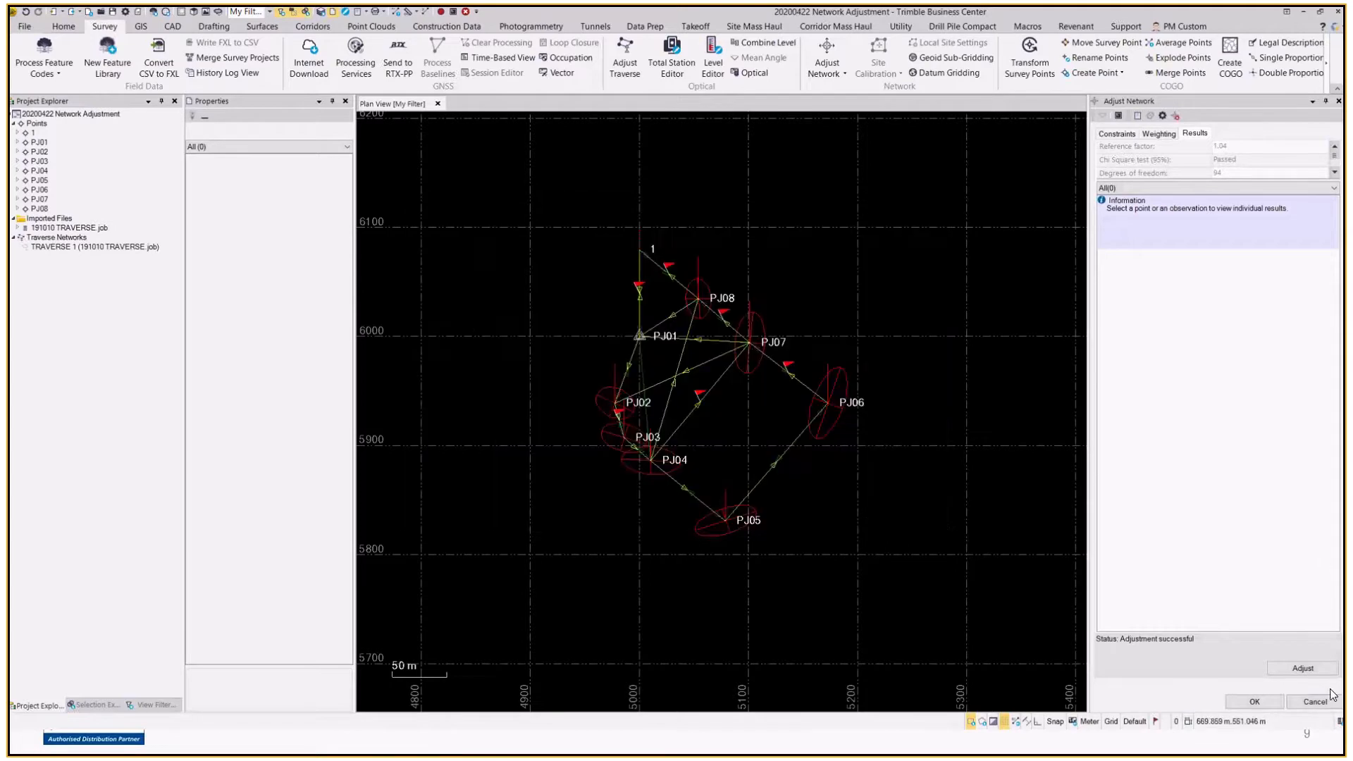
# Step: Rerun the network adjustment despite the unresolved computation errors, and open the Network Adjustment Report
pyautogui.click(1320, 675)
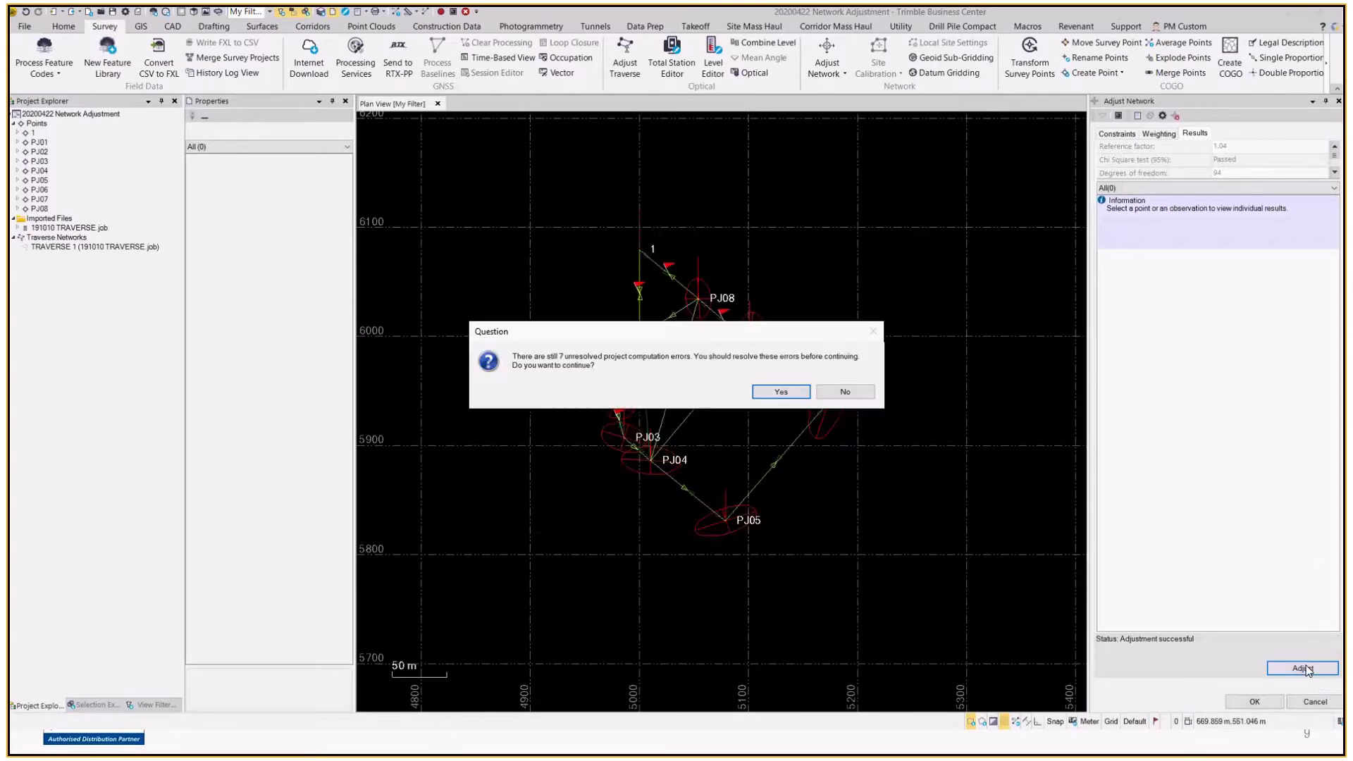
pyautogui.click(795, 390)
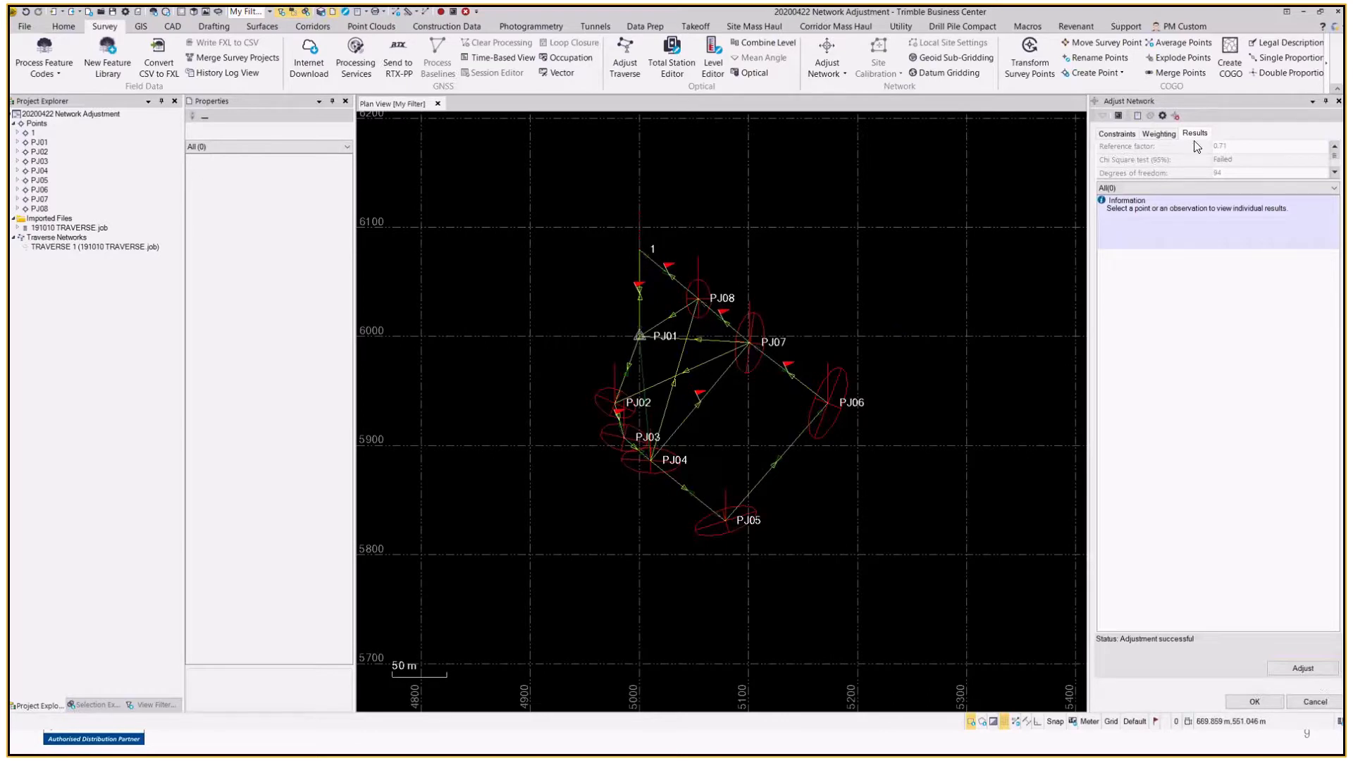
pyautogui.click(1140, 117)
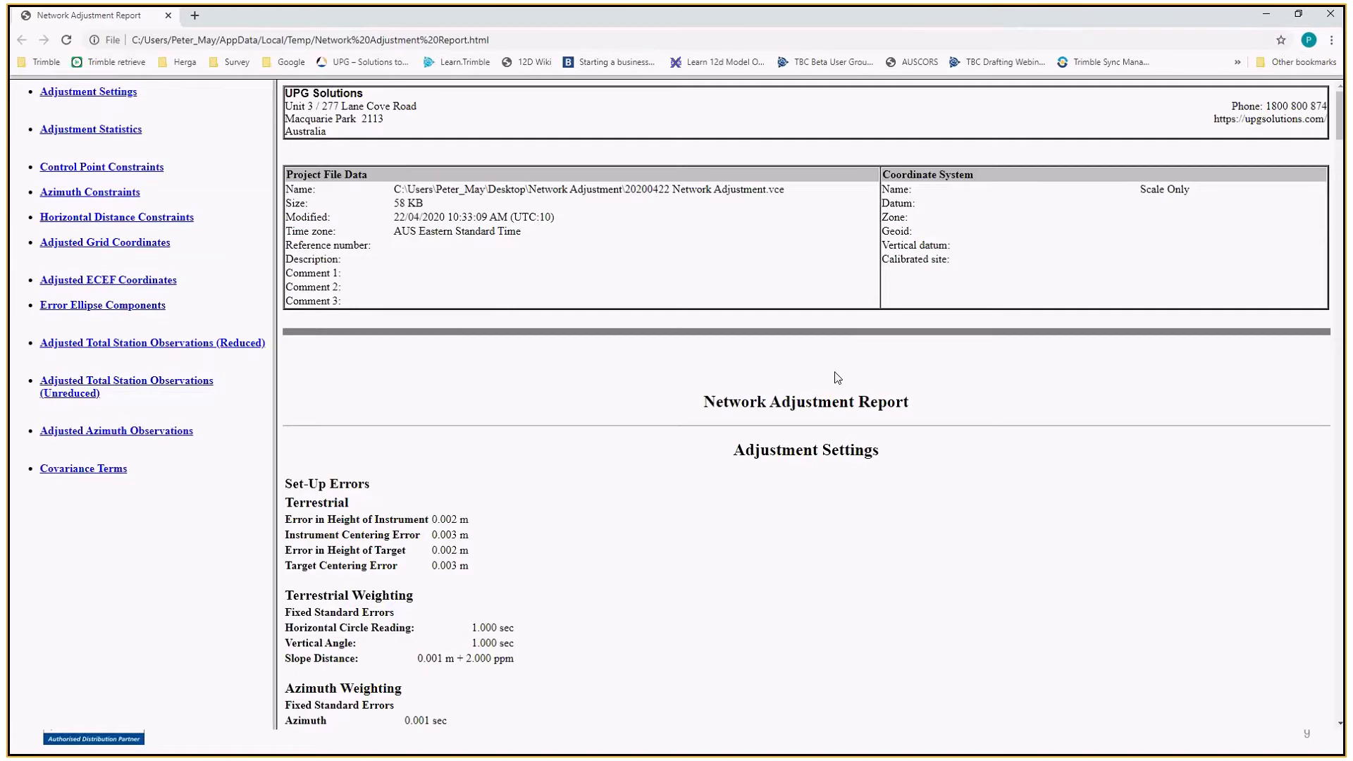
# Step: Examine the report's adjustment settings and statistics, comparing the reference factors for horizontal circle reading, vertical angle and slope distance
pyautogui.scroll(-9, 825, 376)
pyautogui.scroll(-2, 818, 388)
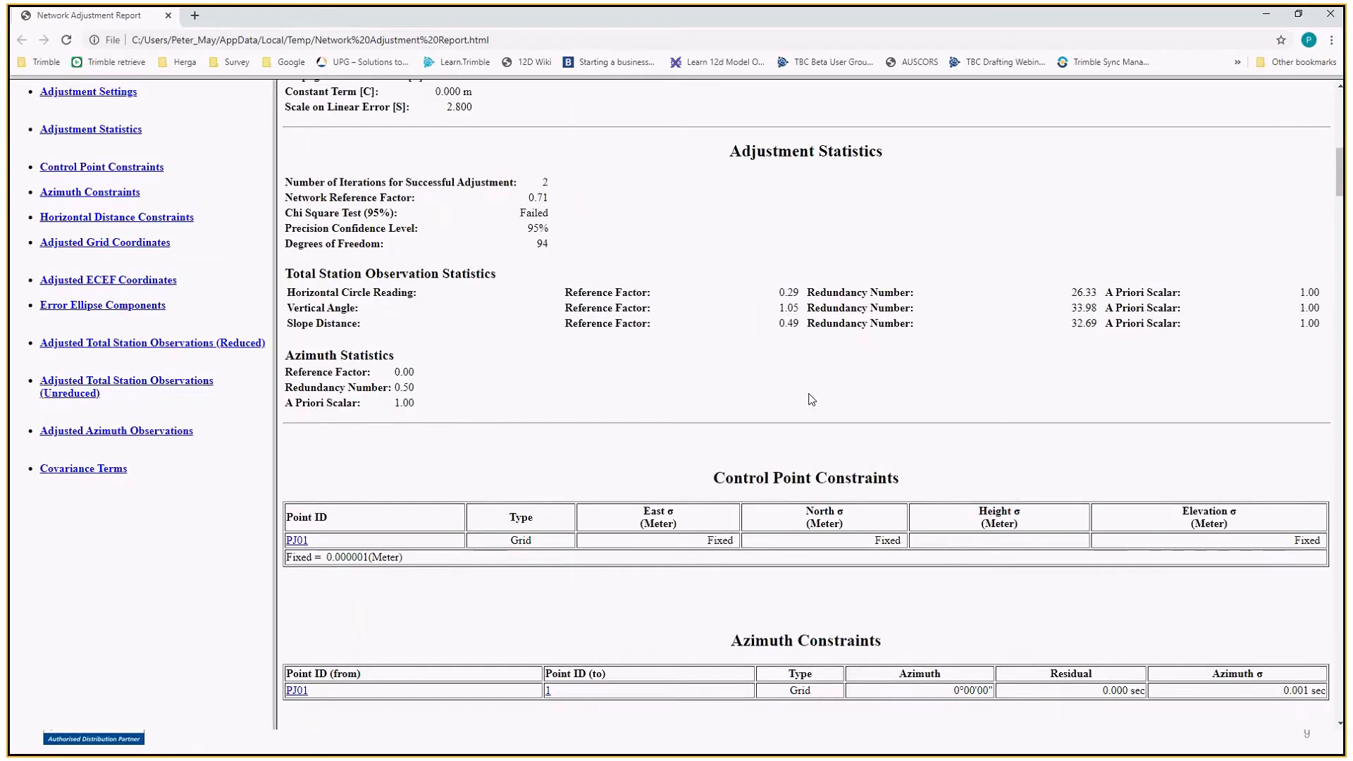
pyautogui.scroll(-5, 810, 405)
pyautogui.scroll(8, 623, 345)
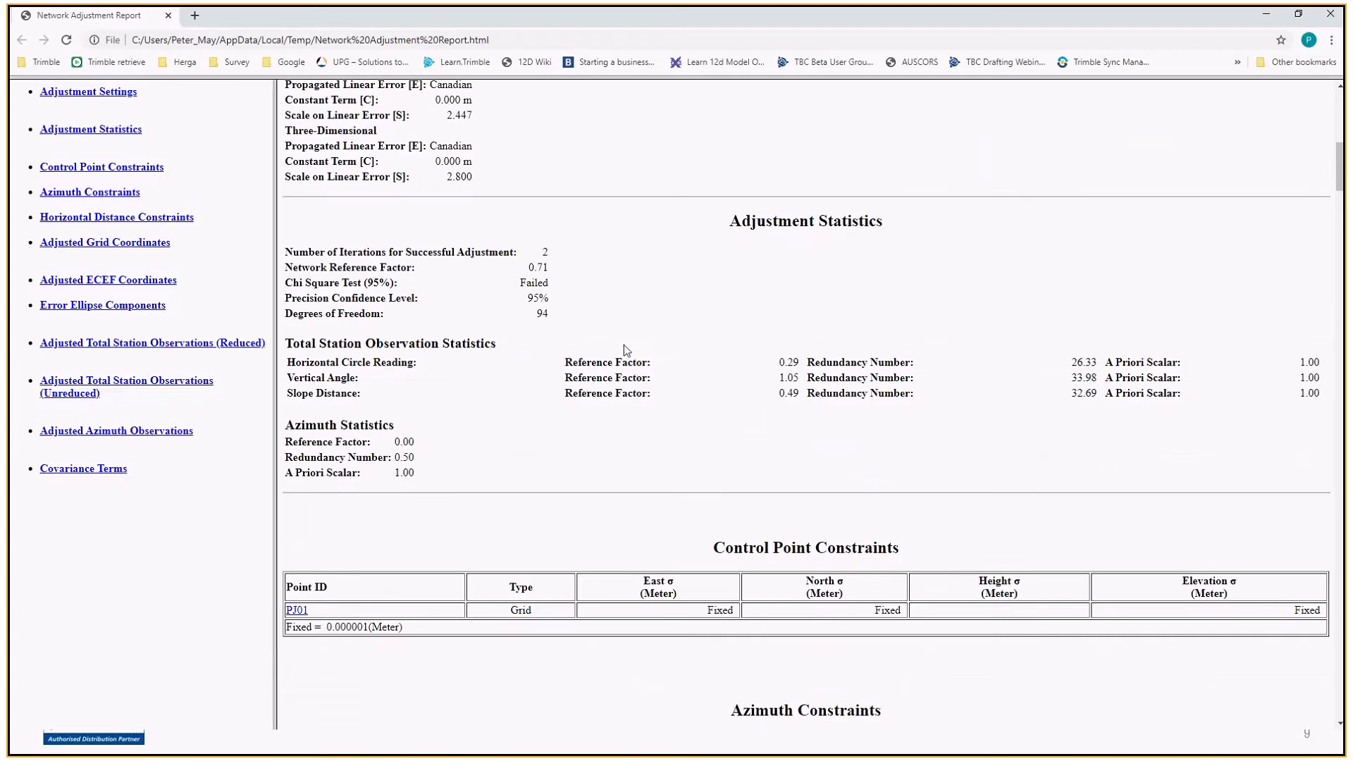
pyautogui.scroll(4, 580, 294)
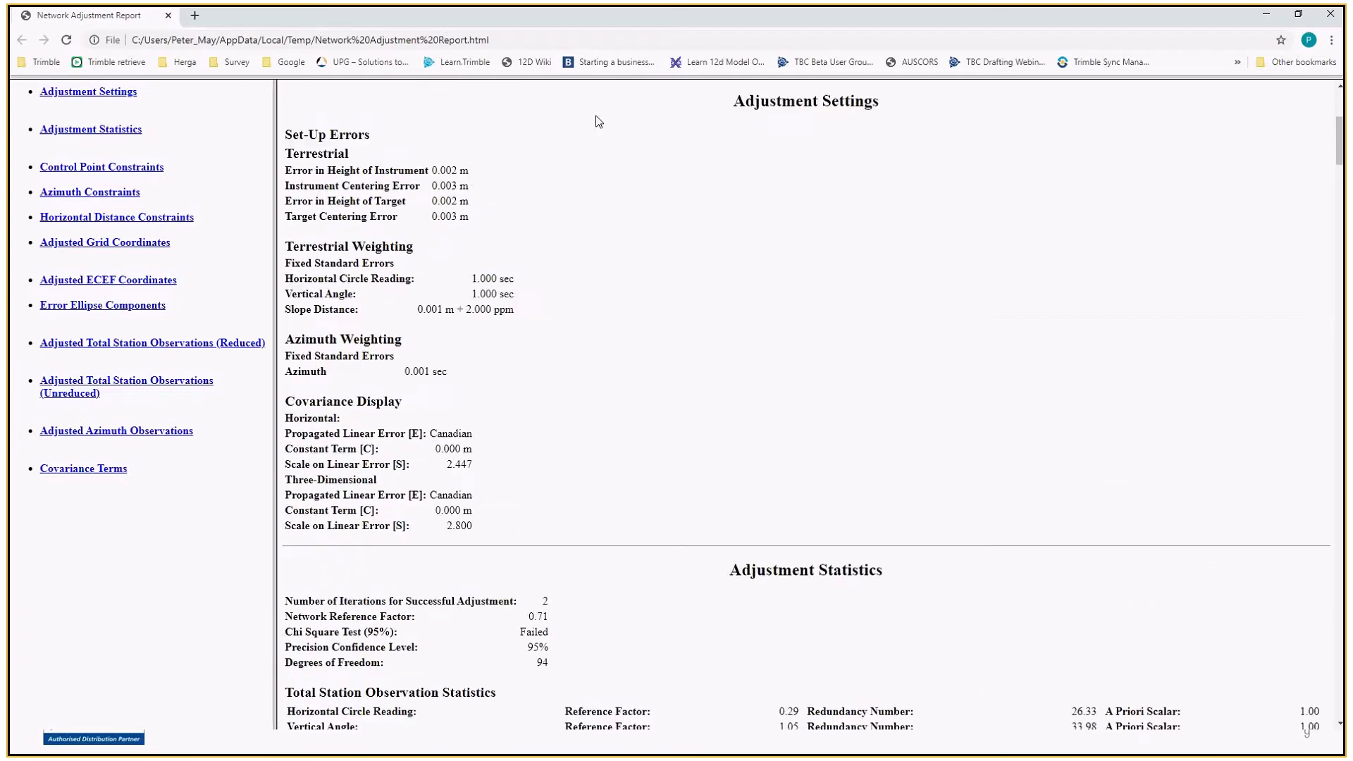
pyautogui.scroll(-4, 517, 167)
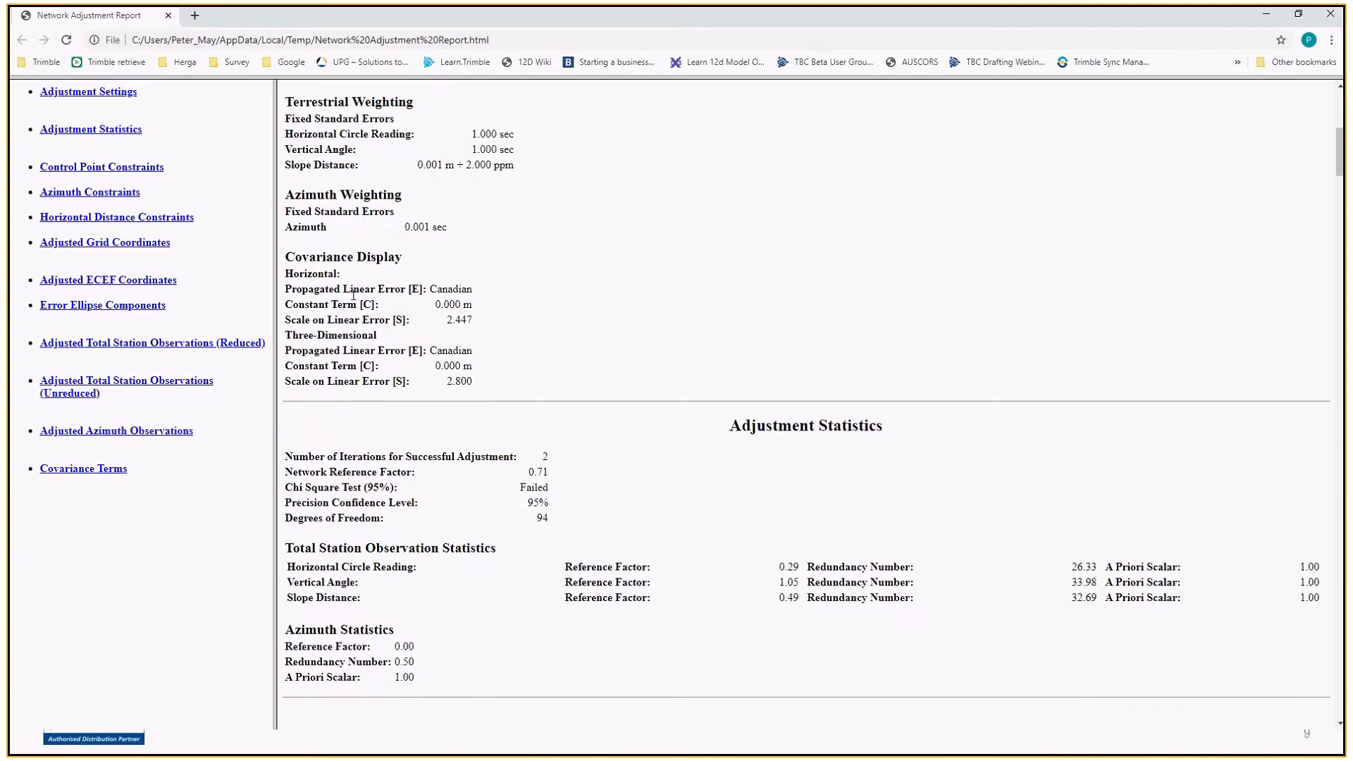
pyautogui.scroll(-1, 423, 335)
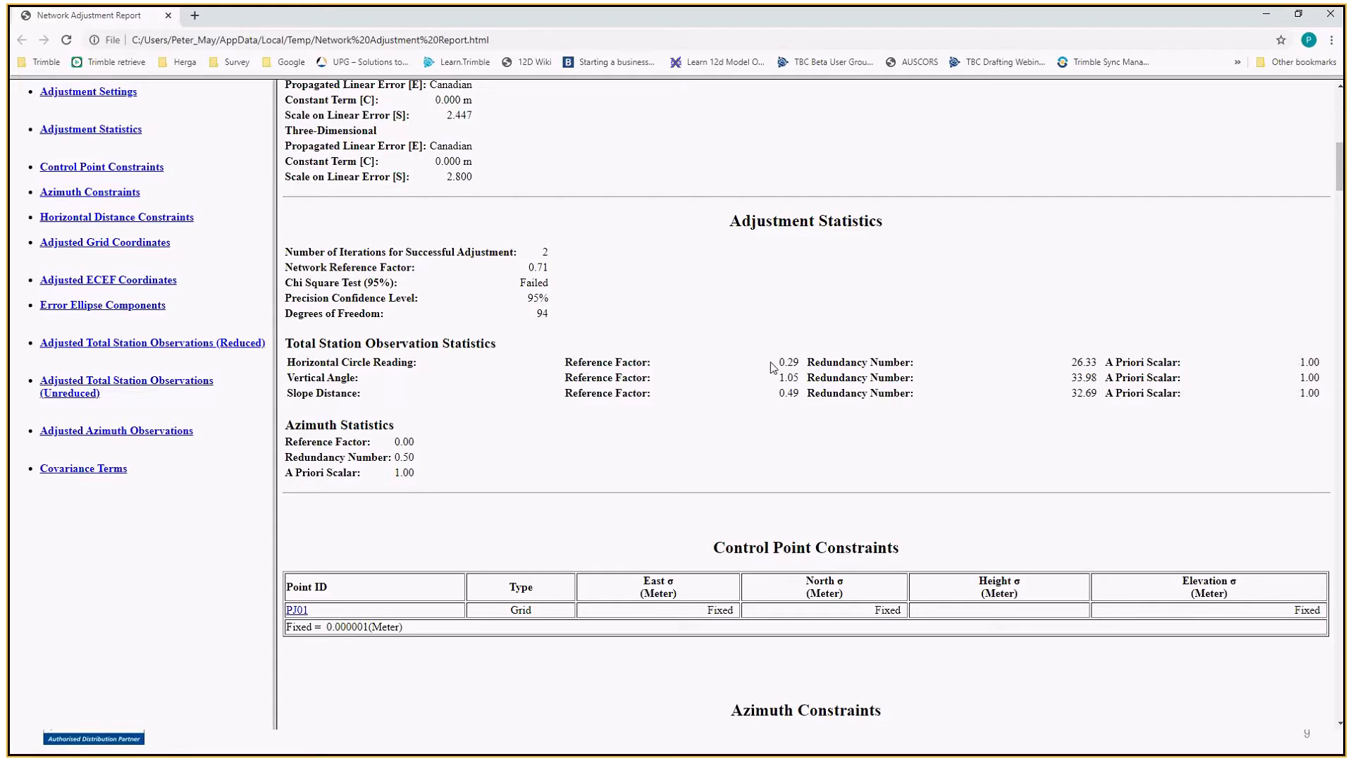
pyautogui.moveTo(773, 365); pyautogui.dragTo(801, 364)
pyautogui.click(781, 361)
pyautogui.moveTo(780, 377); pyautogui.dragTo(785, 377)
pyautogui.rightClick(787, 375)
pyautogui.click(786, 374)
# Step: Review the constraints, adjusted grid coordinates and error ellipses, and check the elevation standardized residual of reduced observation PJ04-PJ08 (T14)
pyautogui.scroll(-8, 855, 387)
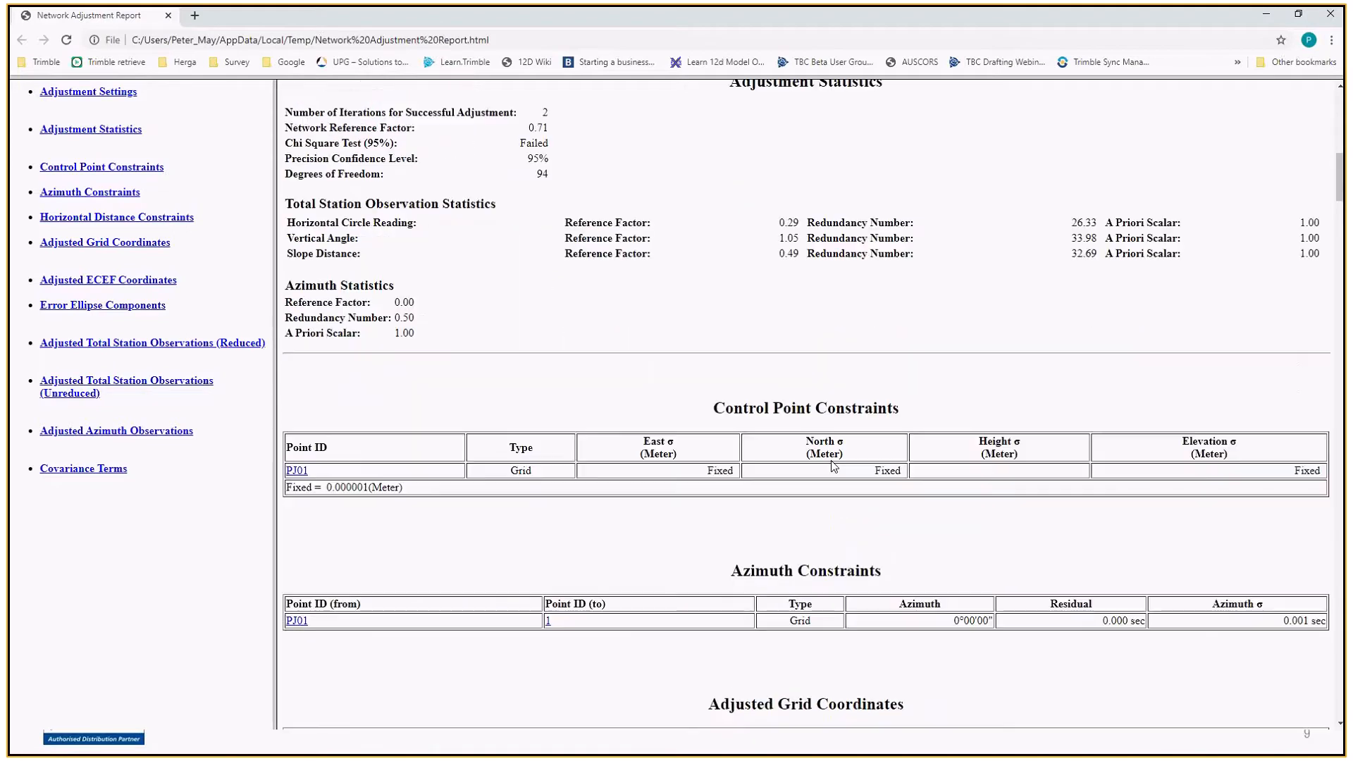
pyautogui.scroll(1, 806, 317)
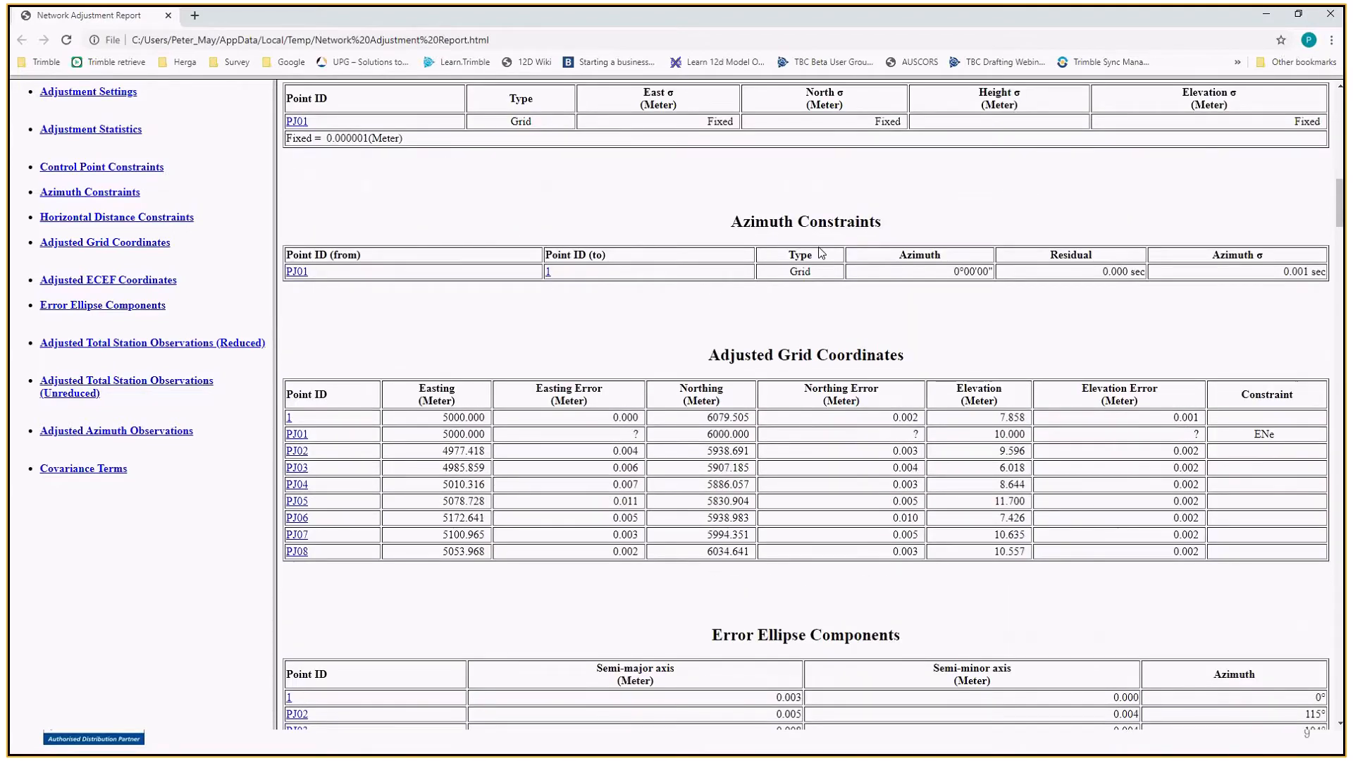
pyautogui.scroll(-1, 810, 263)
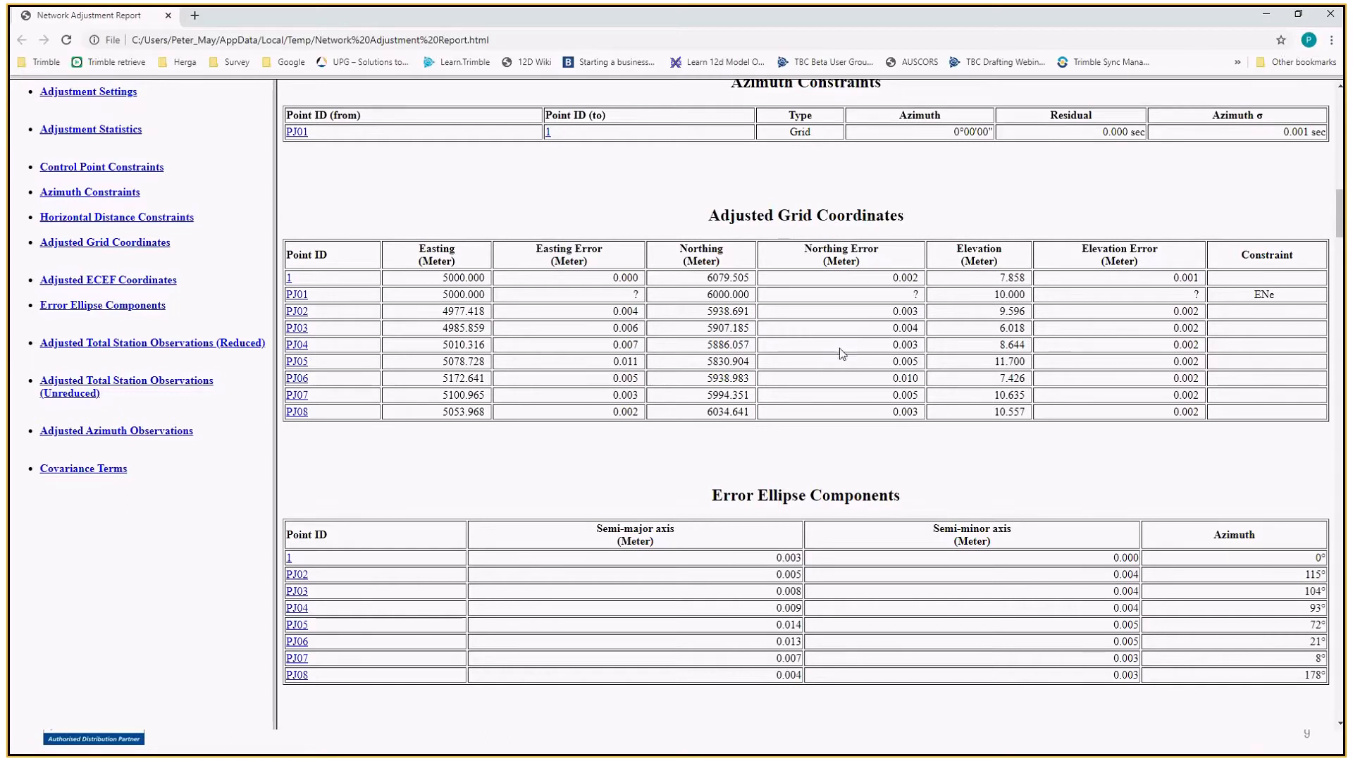
pyautogui.scroll(-7, 920, 365)
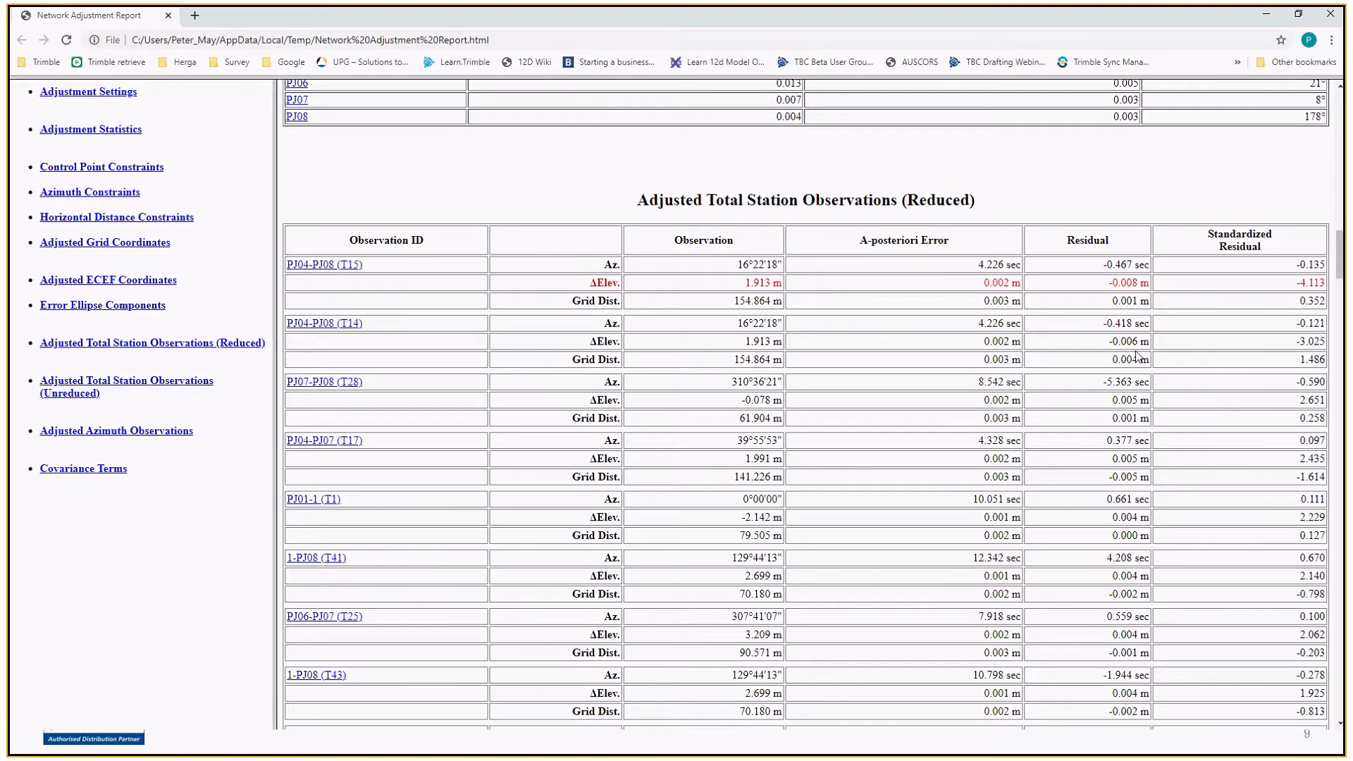
pyautogui.moveTo(1268, 344); pyautogui.dragTo(1319, 341)
pyautogui.click(1322, 339)
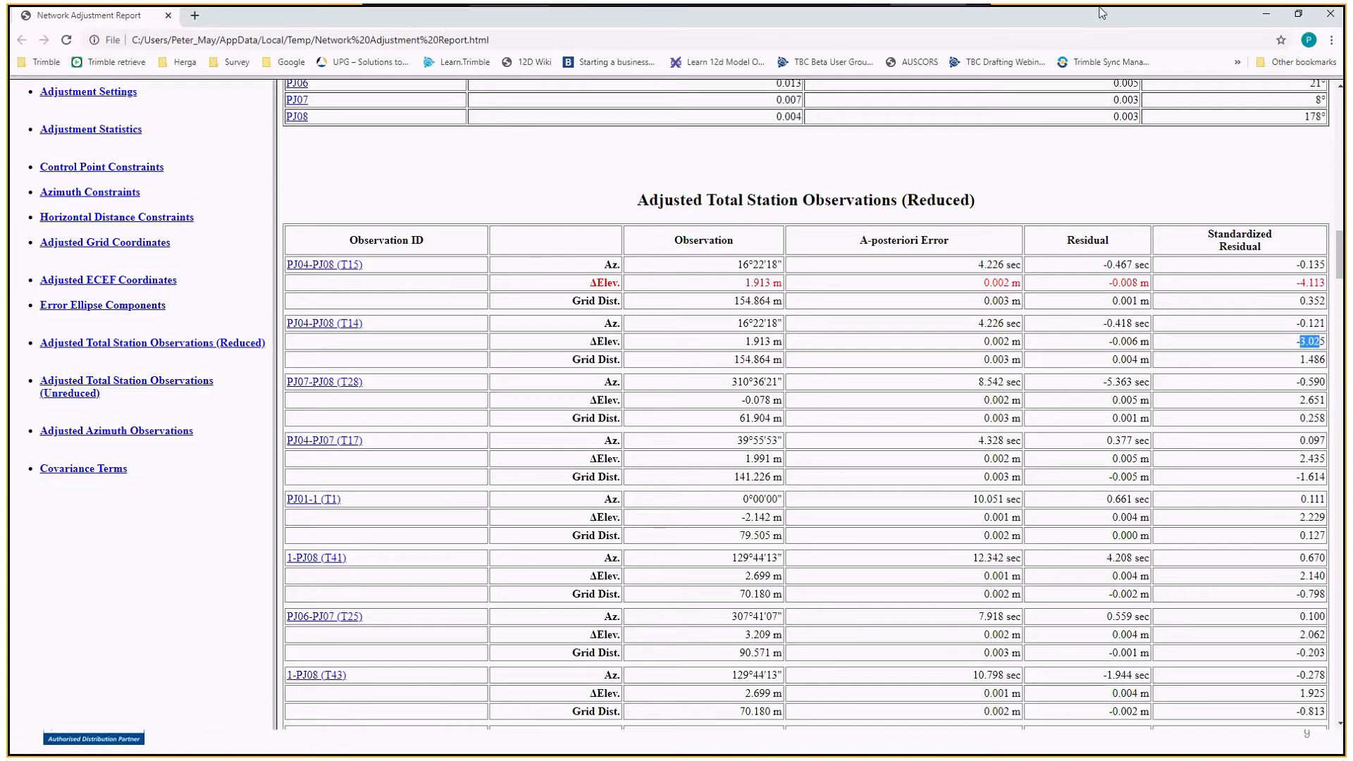
# Step: Switch back to Trimble Business Center and set the status of total station observation PJ04-PJ08 (T14) to Disabled
pyautogui.click(1266, 13)
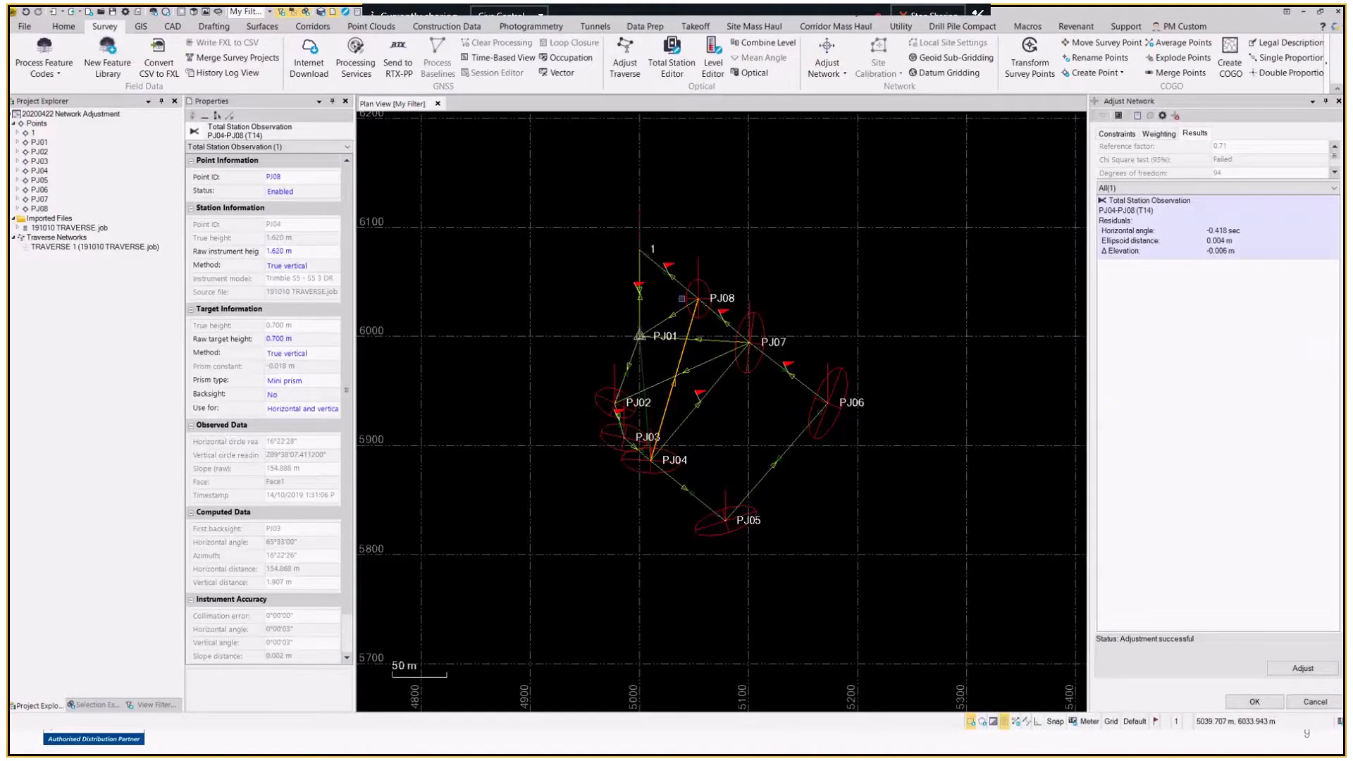
pyautogui.scroll(3, 646, 417)
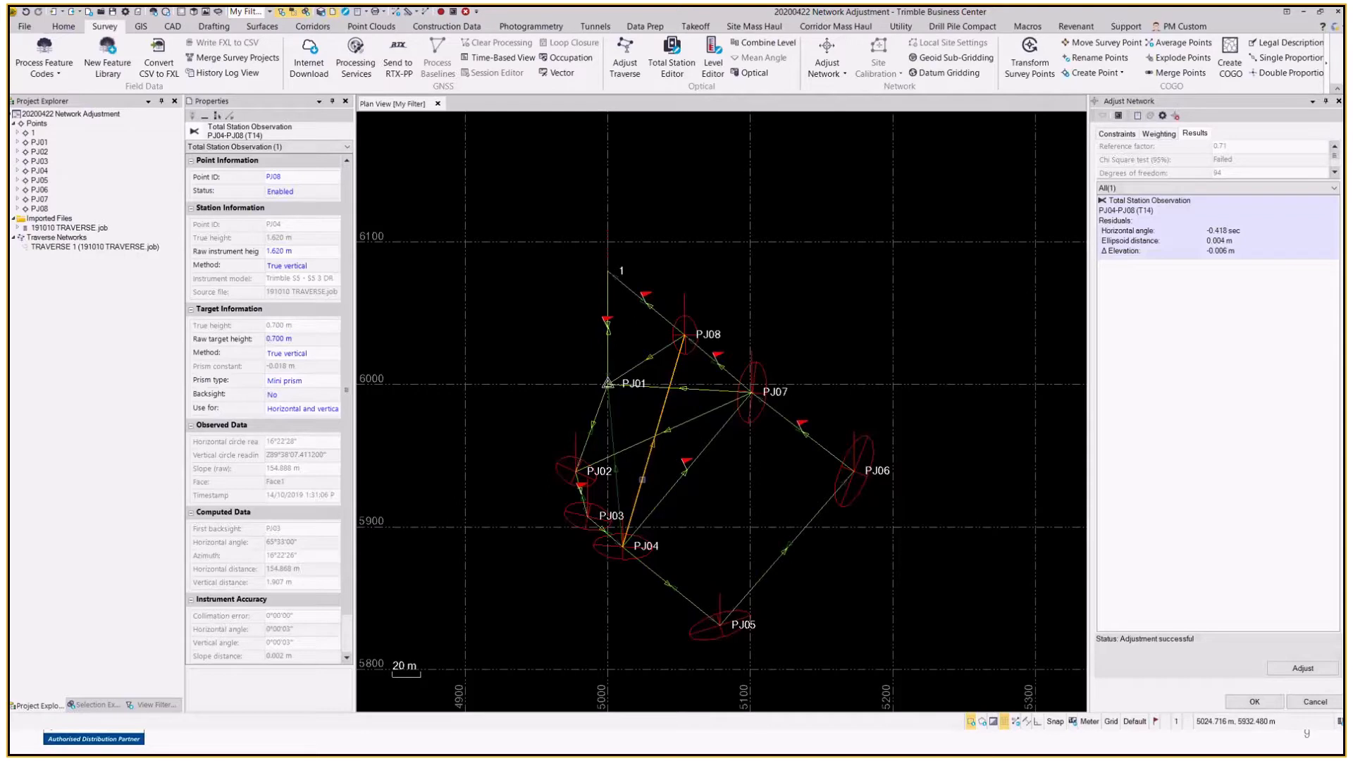
pyautogui.click(311, 191)
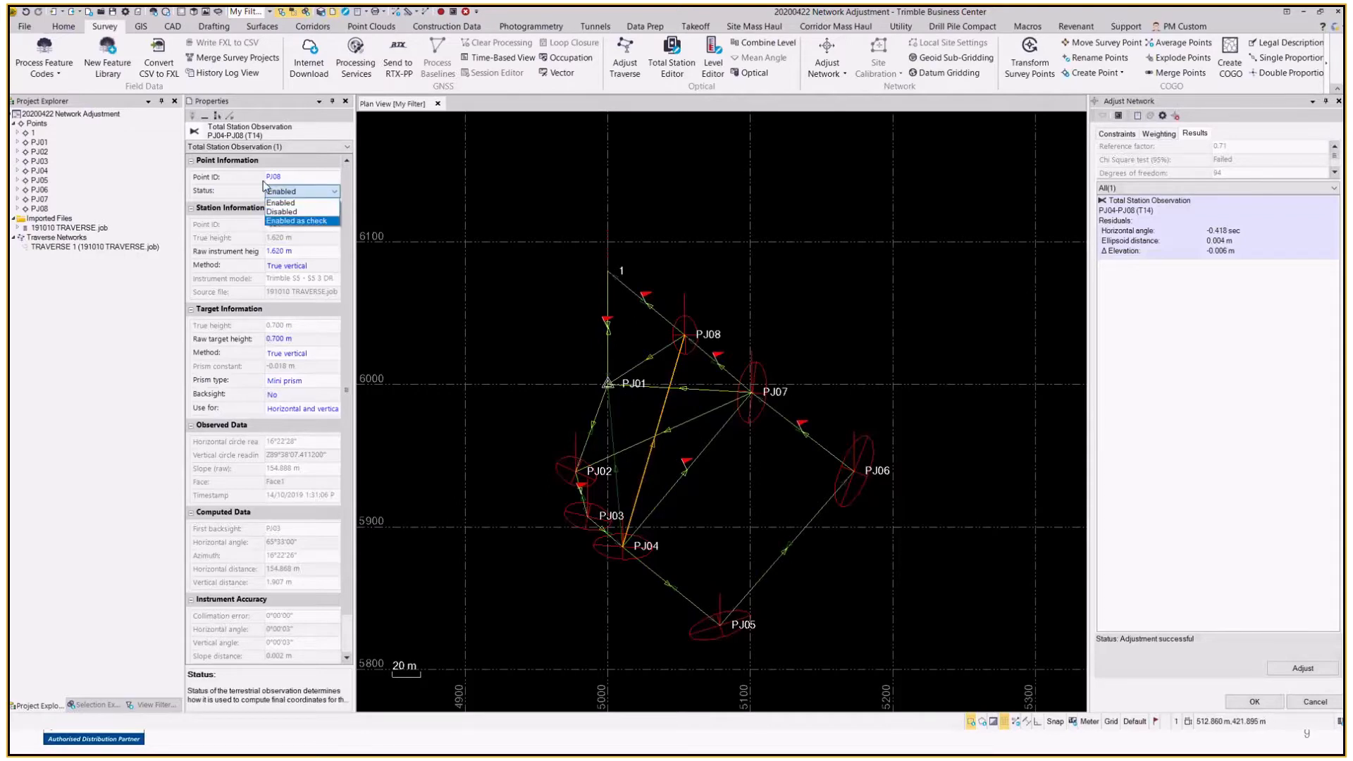
pyautogui.click(310, 211)
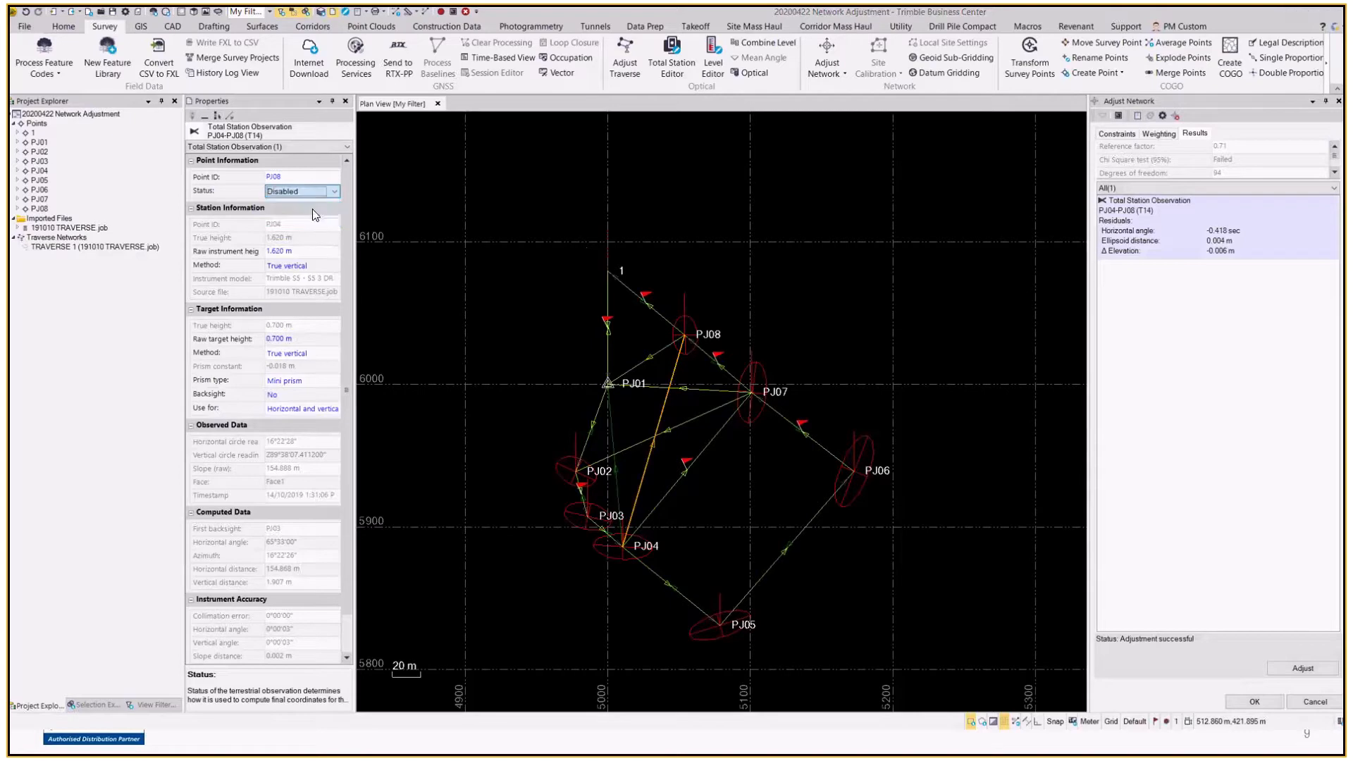
# Step: Return to the Network Adjustment Report and examine the remaining reduced residuals and the Adjusted Total Station Observations (Unreduced) section
pyautogui.click(757, 411)
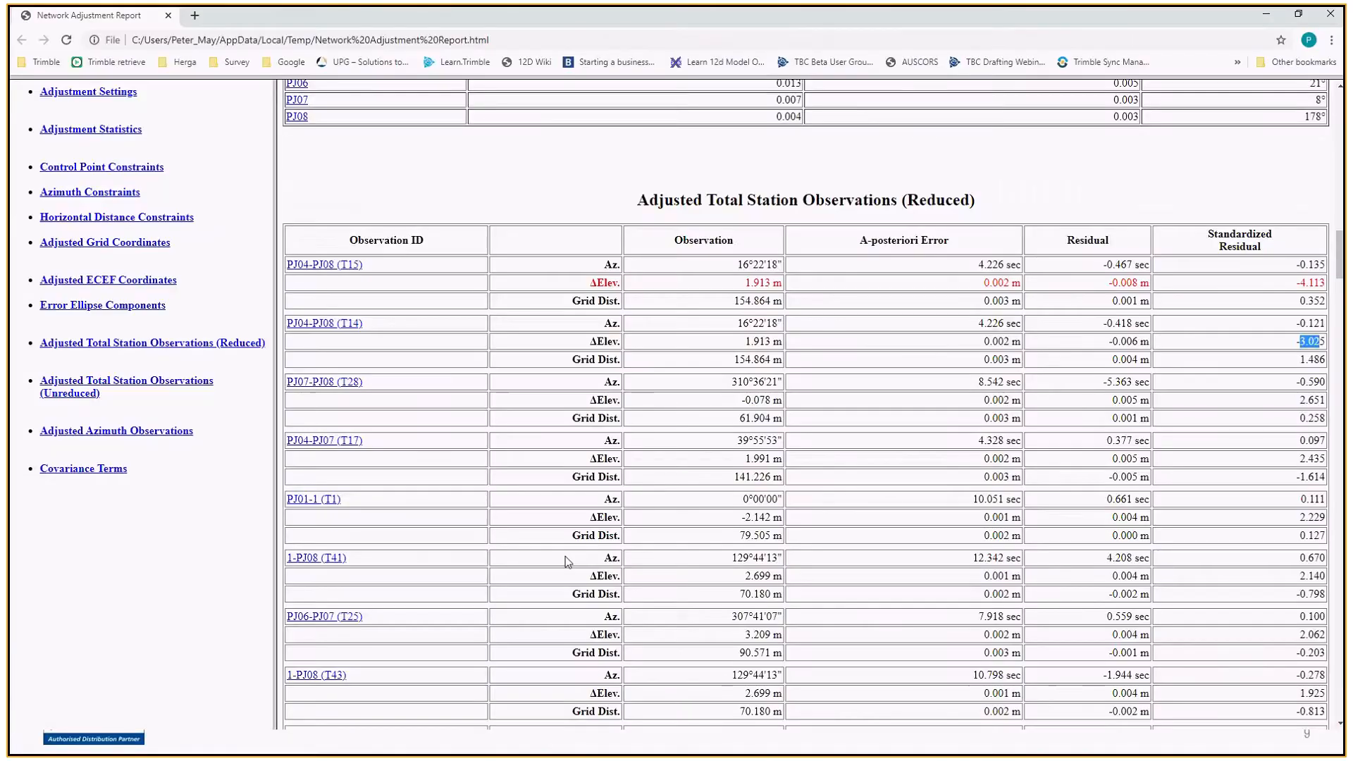
pyautogui.scroll(-5, 684, 387)
pyautogui.scroll(3, 683, 387)
pyautogui.scroll(-4, 715, 397)
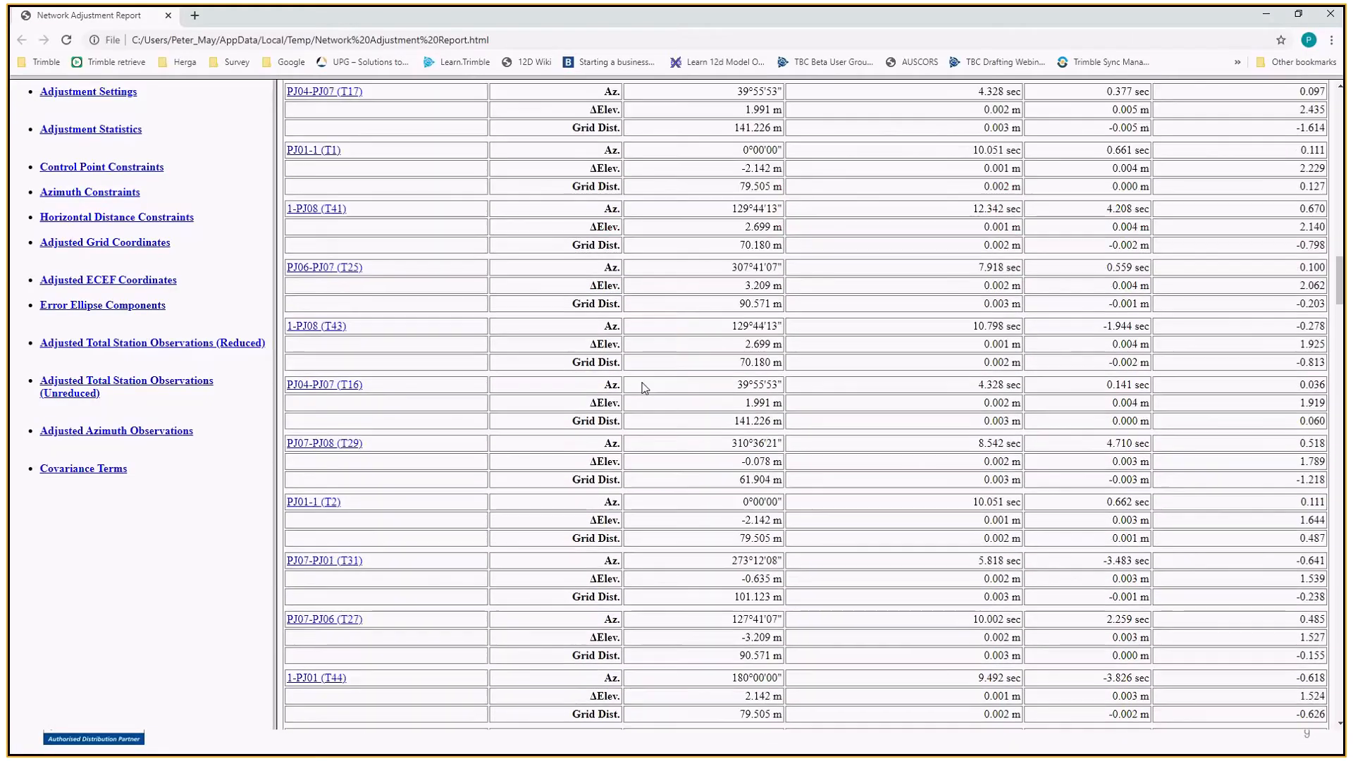
pyautogui.scroll(5, 677, 296)
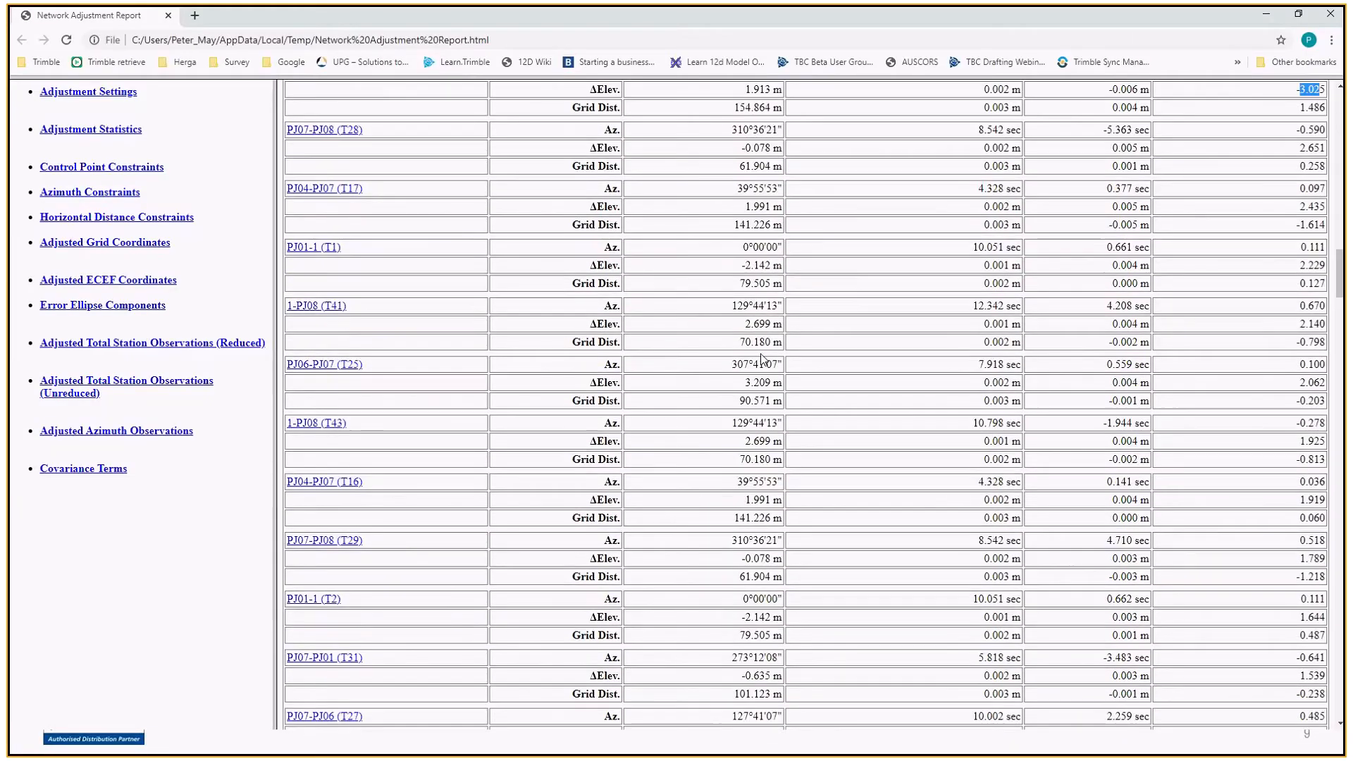
pyautogui.scroll(-9, 868, 299)
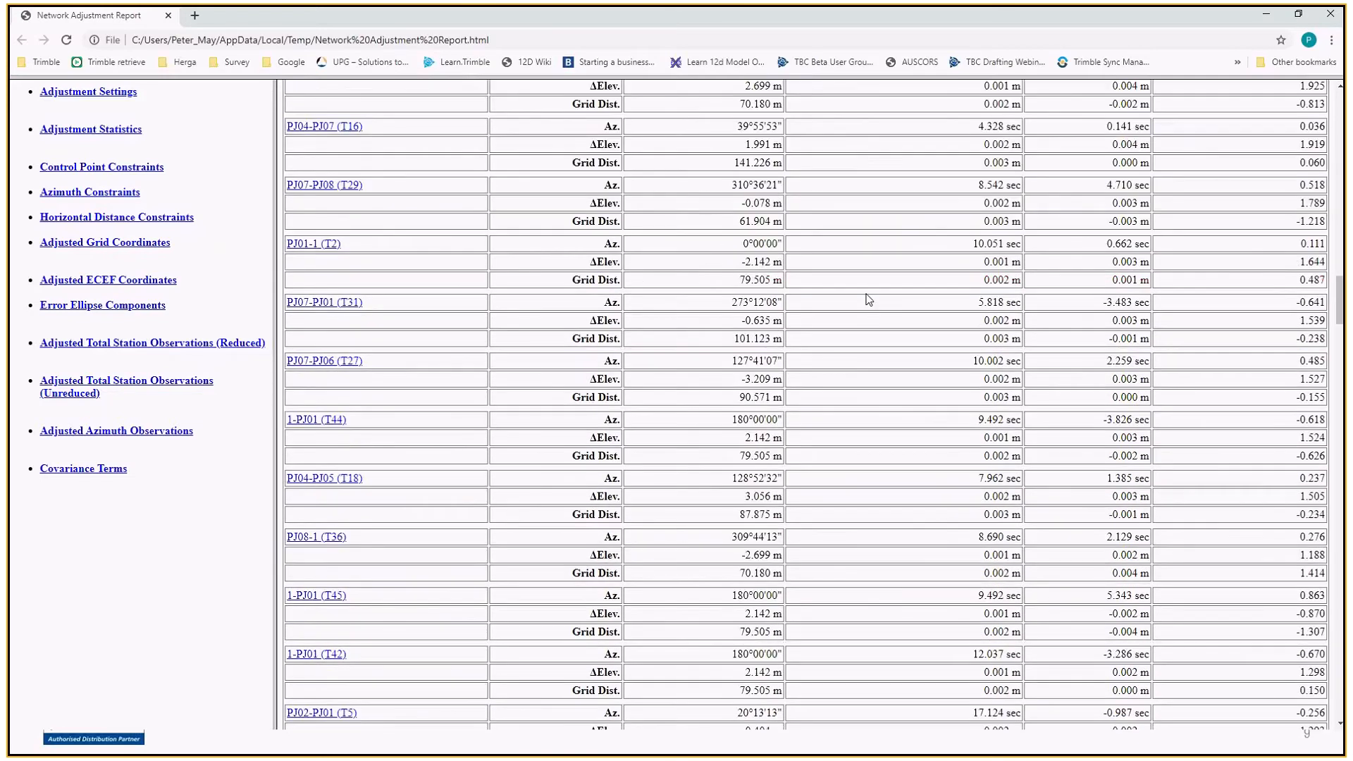
pyautogui.scroll(-15, 868, 299)
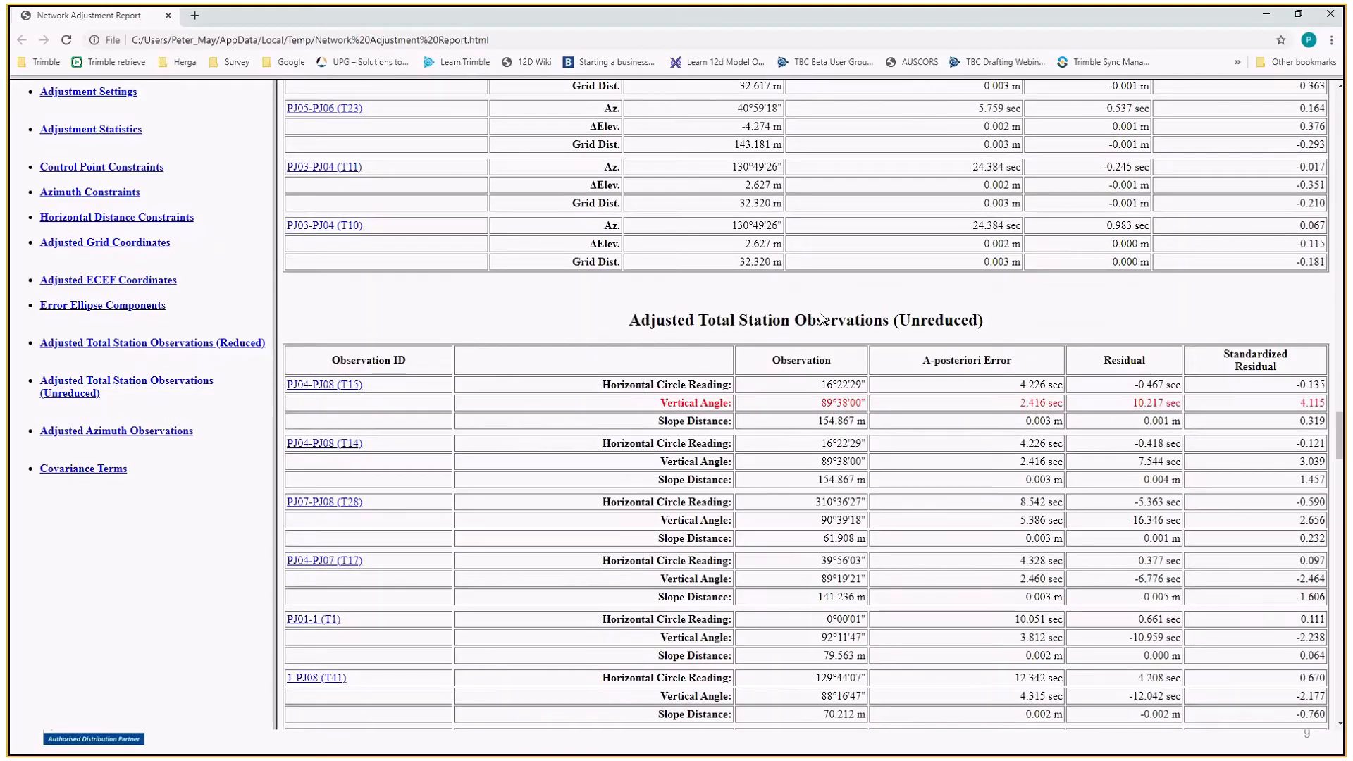
pyautogui.moveTo(630, 322); pyautogui.dragTo(971, 322)
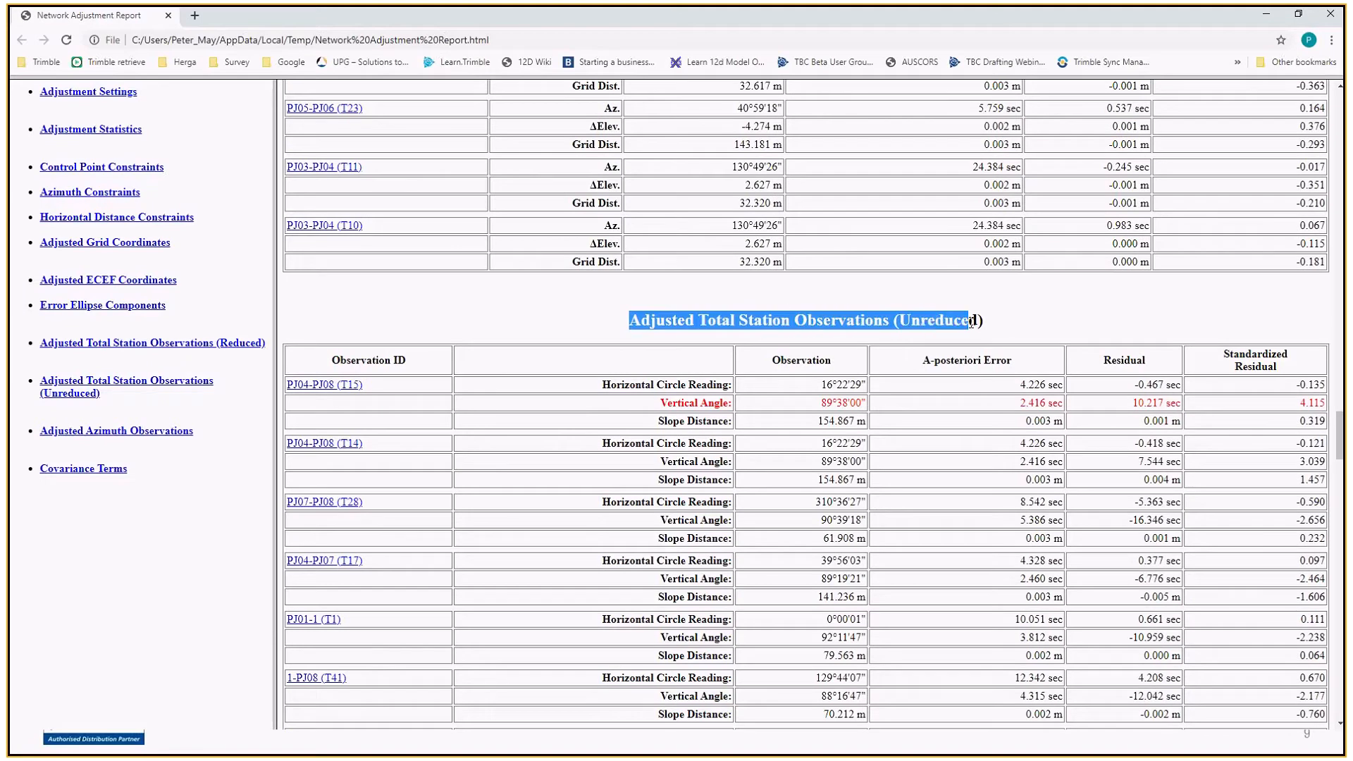
pyautogui.click(971, 322)
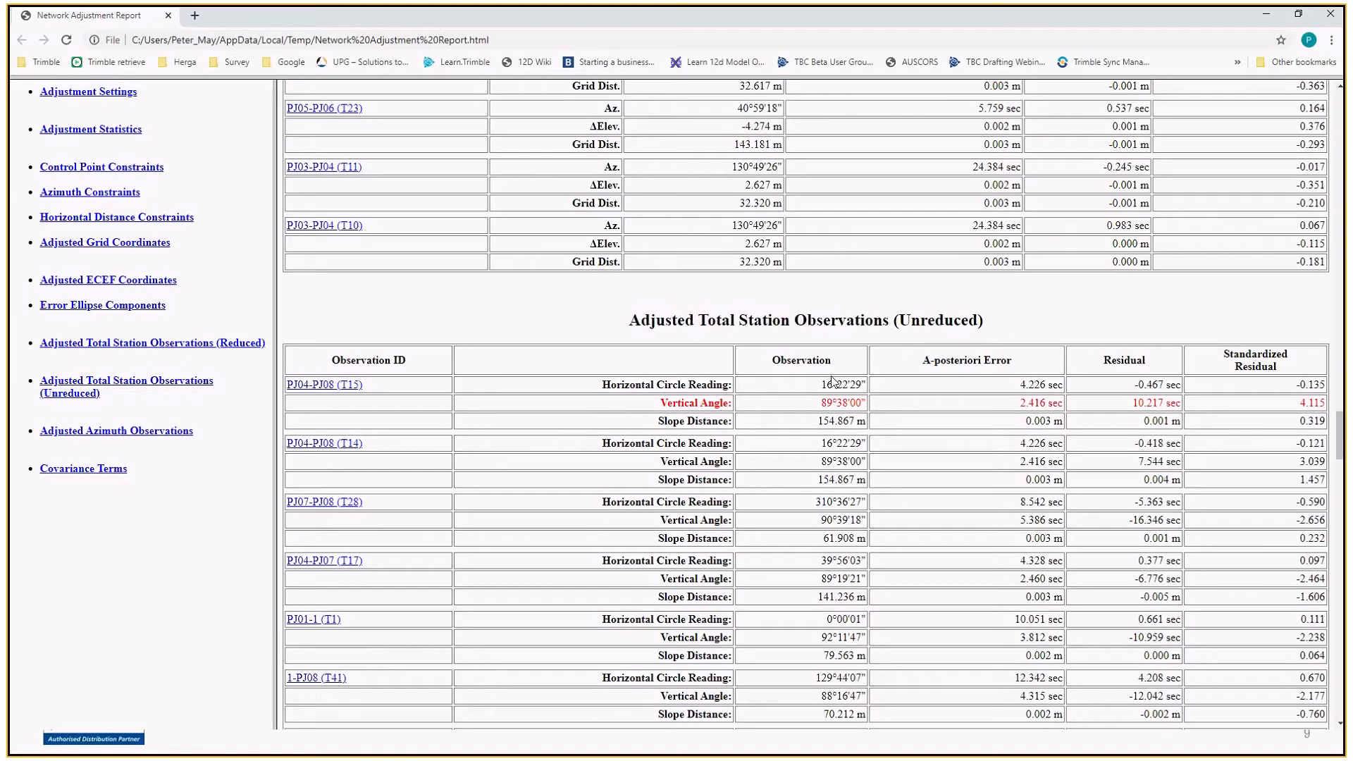
# Step: Compare repeated observations in the Adjusted Total Station Observations (Unreduced) section, review the report through to Covariance Terms, and close it
pyautogui.moveTo(829, 382); pyautogui.dragTo(859, 387)
pyautogui.click(861, 400)
pyautogui.moveTo(822, 388); pyautogui.dragTo(856, 387)
pyautogui.moveTo(822, 386); pyautogui.dragTo(876, 388)
pyautogui.moveTo(810, 443); pyautogui.dragTo(868, 444)
pyautogui.click(811, 502)
pyautogui.scroll(-5, 636, 547)
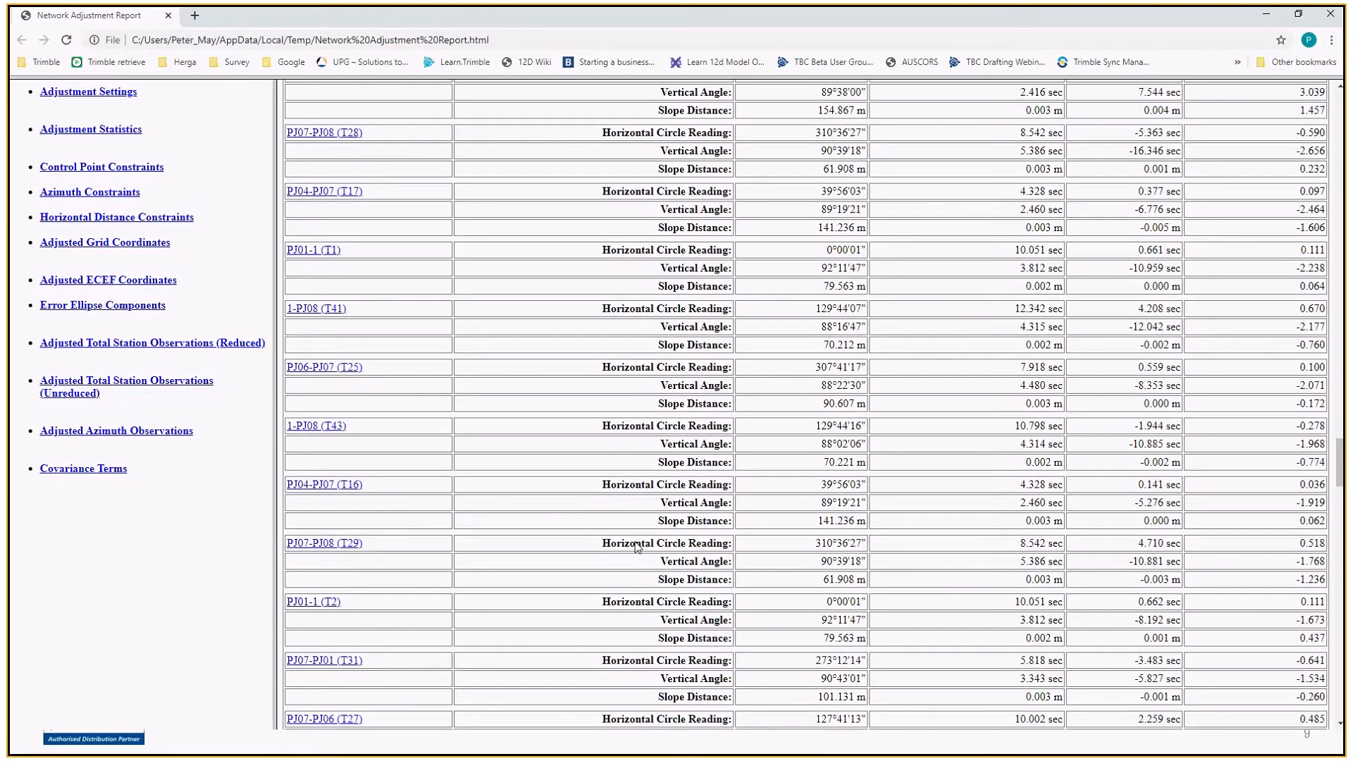
pyautogui.scroll(-8, 874, 430)
pyautogui.scroll(-20, 886, 466)
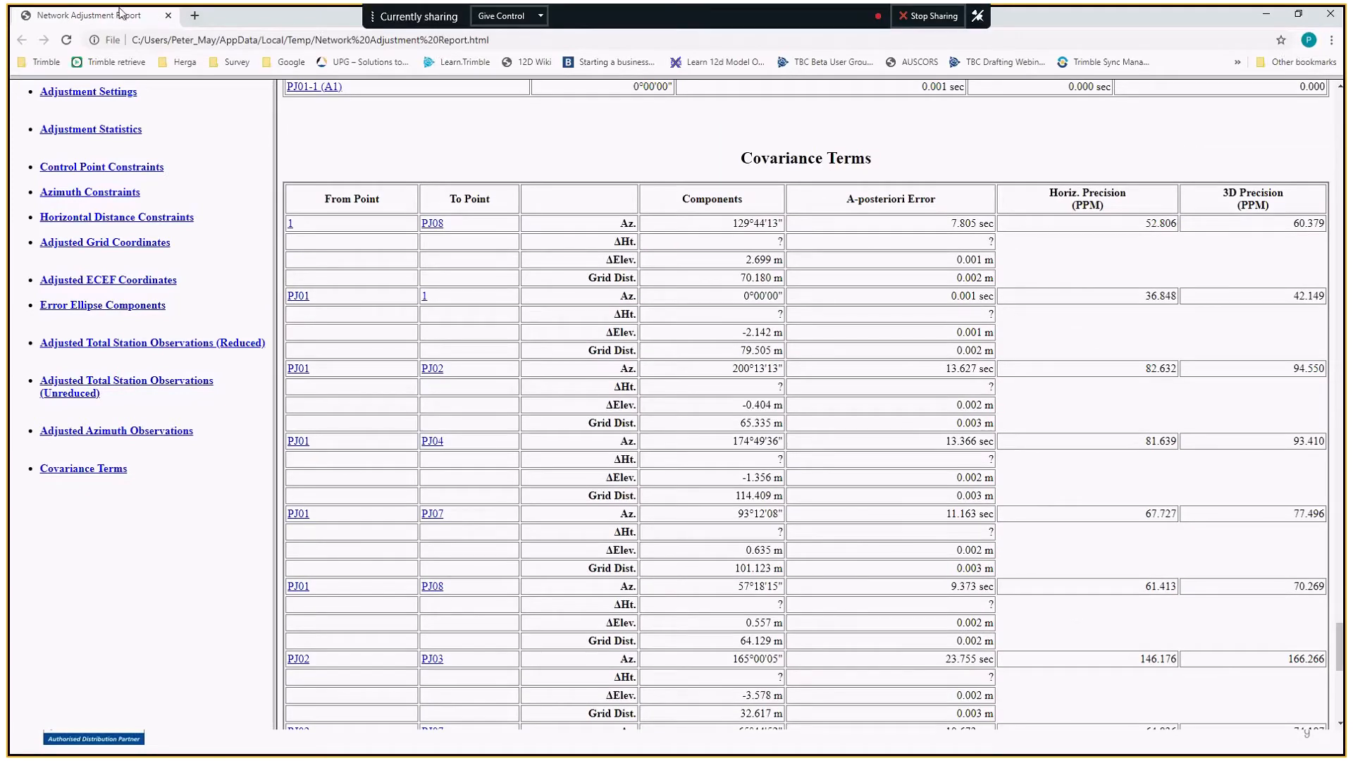
pyautogui.click(1339, 14)
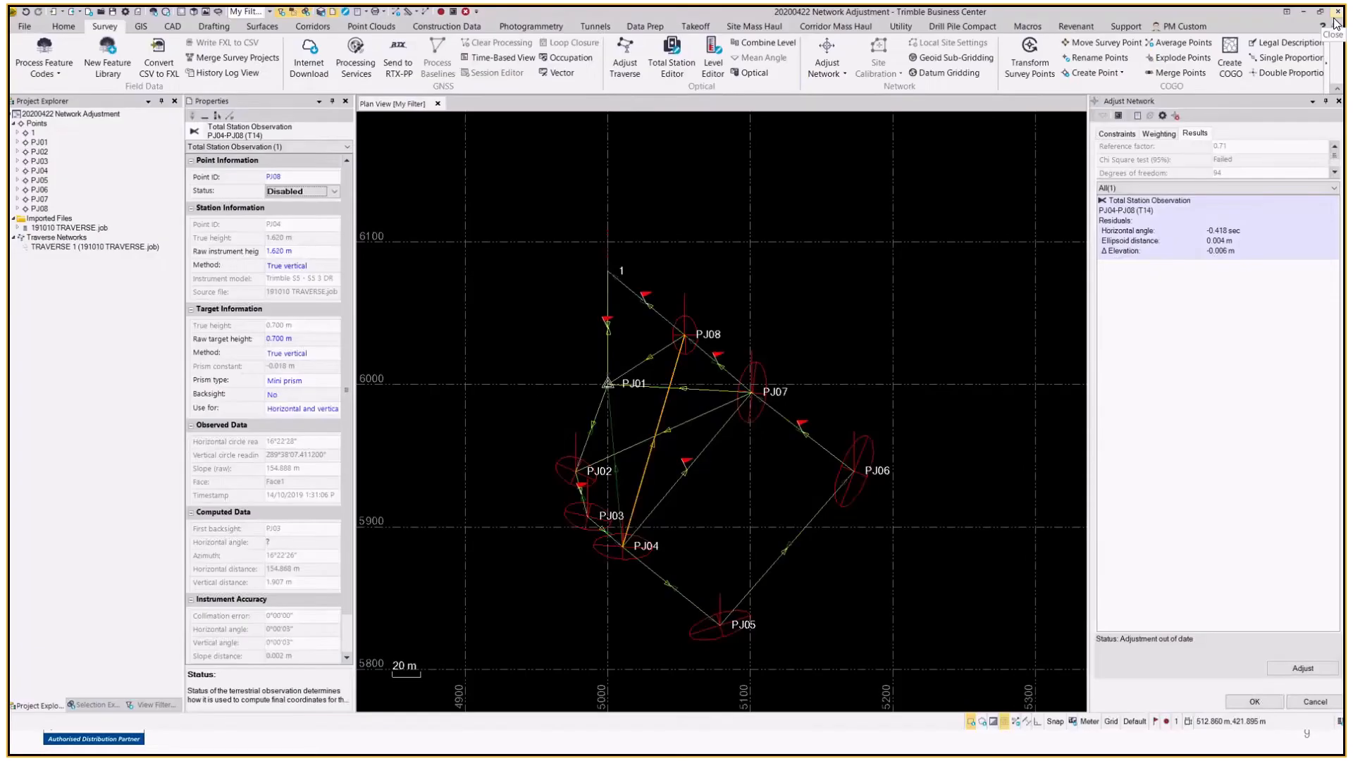
# Step: Apply the vertical angles reference factor of 1.05 as its scalar, rerun the adjustment despite the unresolved computation errors, and check the results
pyautogui.press('Escape')
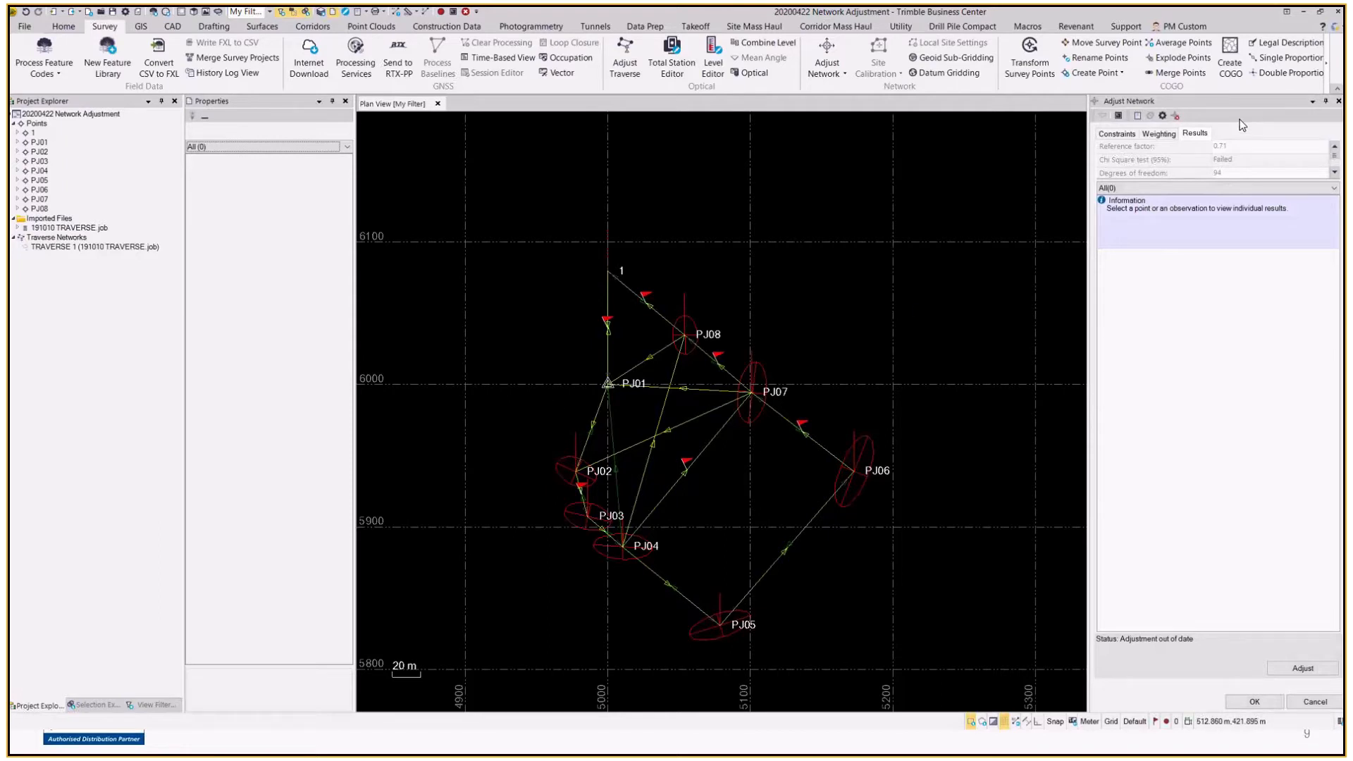
pyautogui.click(1157, 134)
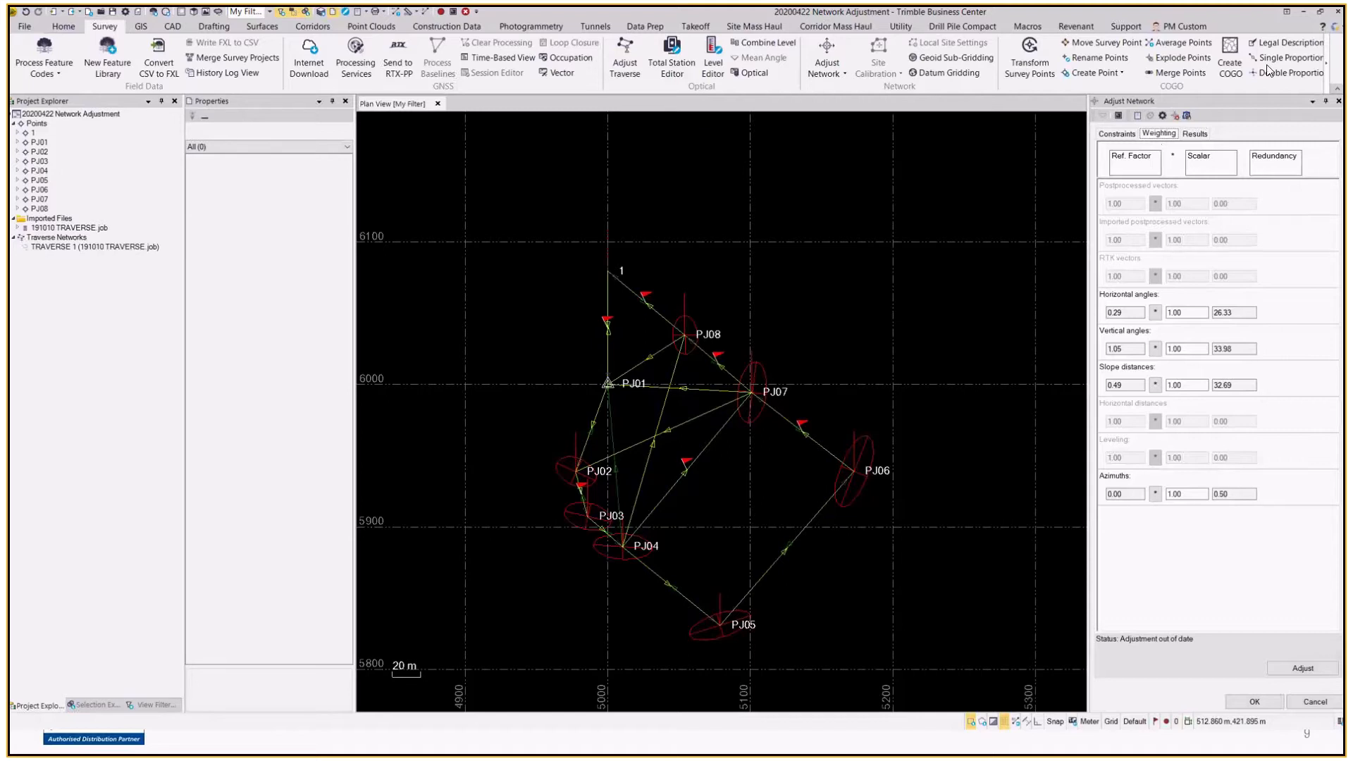
pyautogui.click(1155, 349)
pyautogui.click(1305, 671)
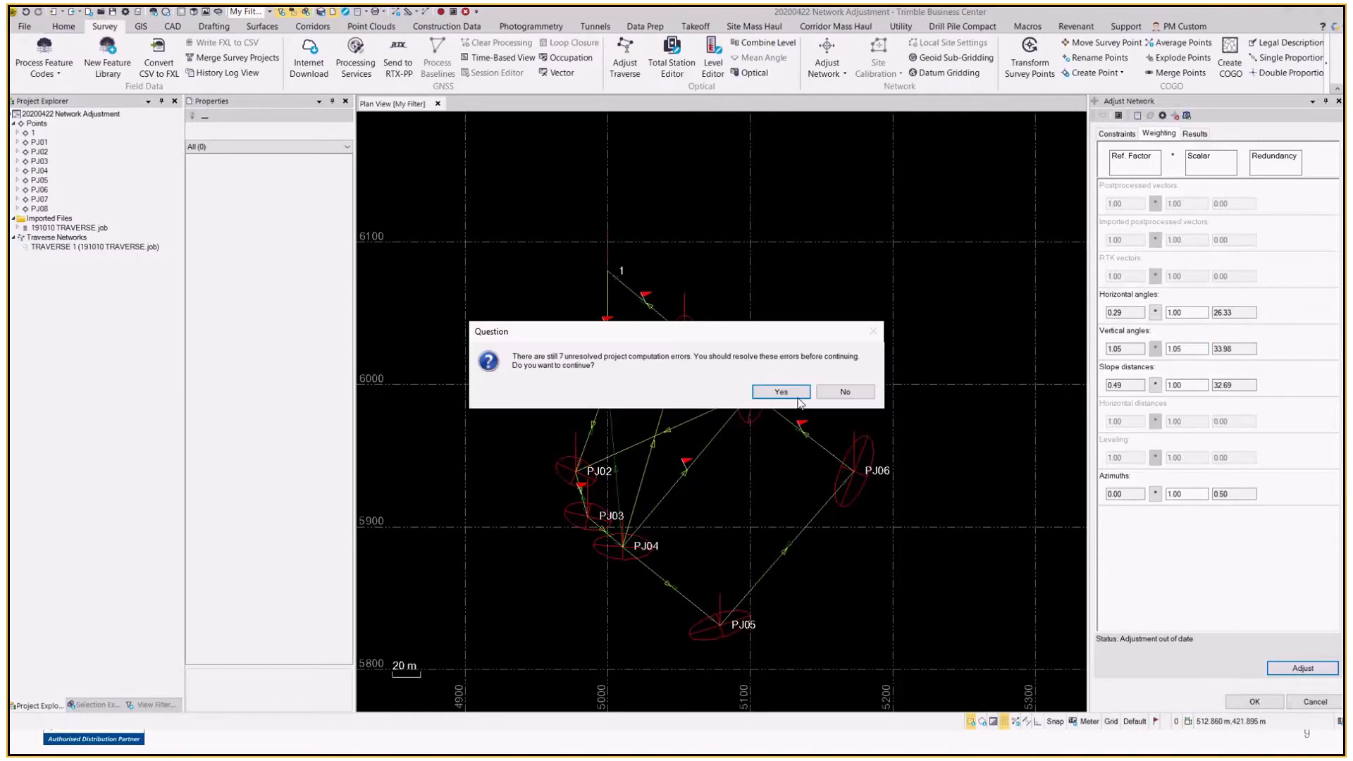
pyautogui.click(796, 395)
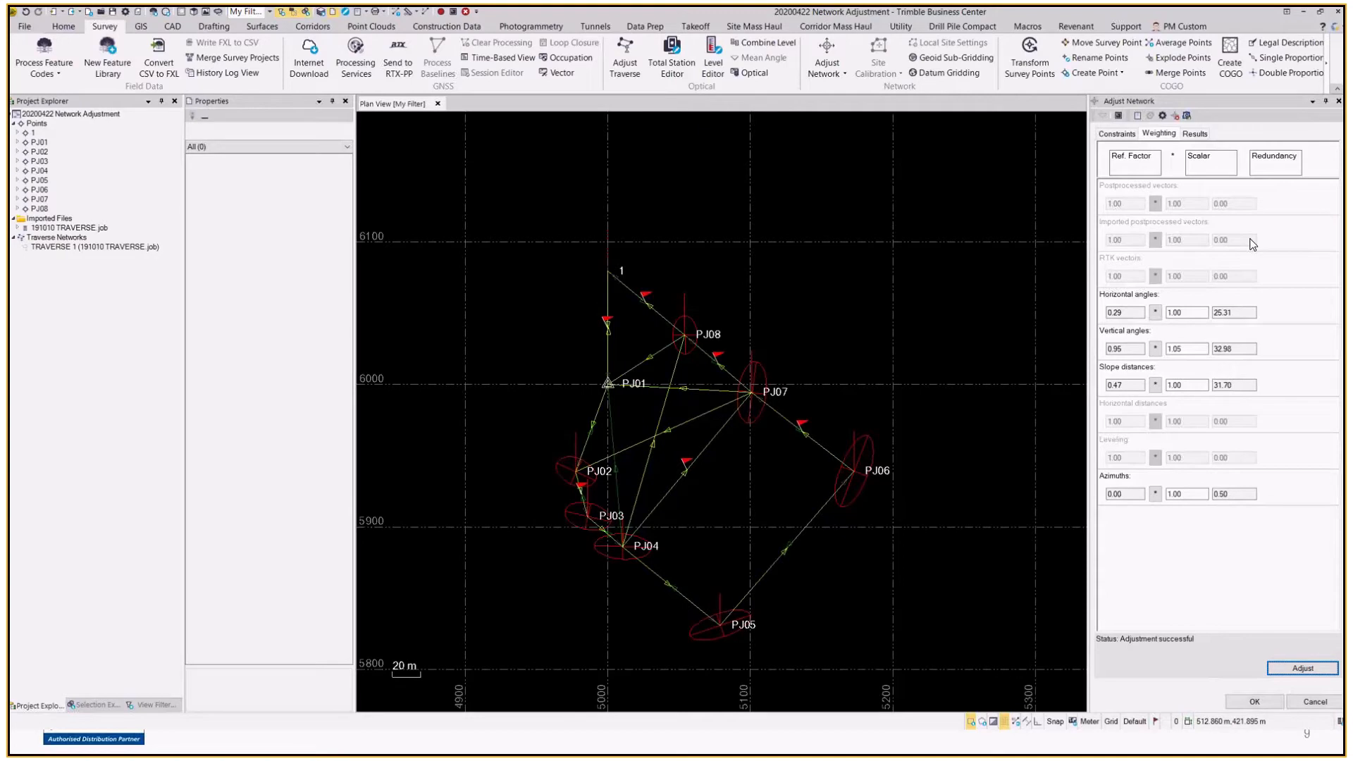
pyautogui.click(1194, 133)
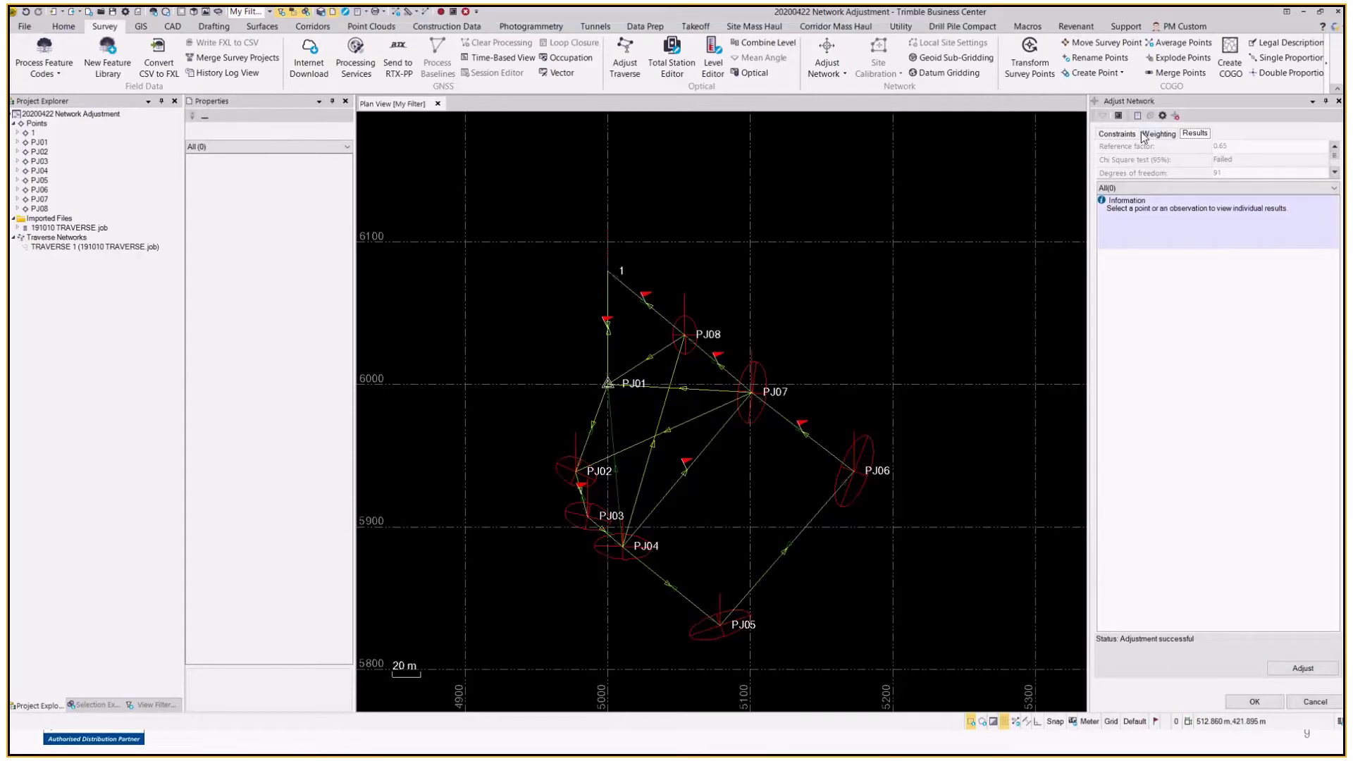
# Step: Apply the slope distances reference factor of 0.47 as its scalar and rerun the network adjustment
pyautogui.click(1171, 136)
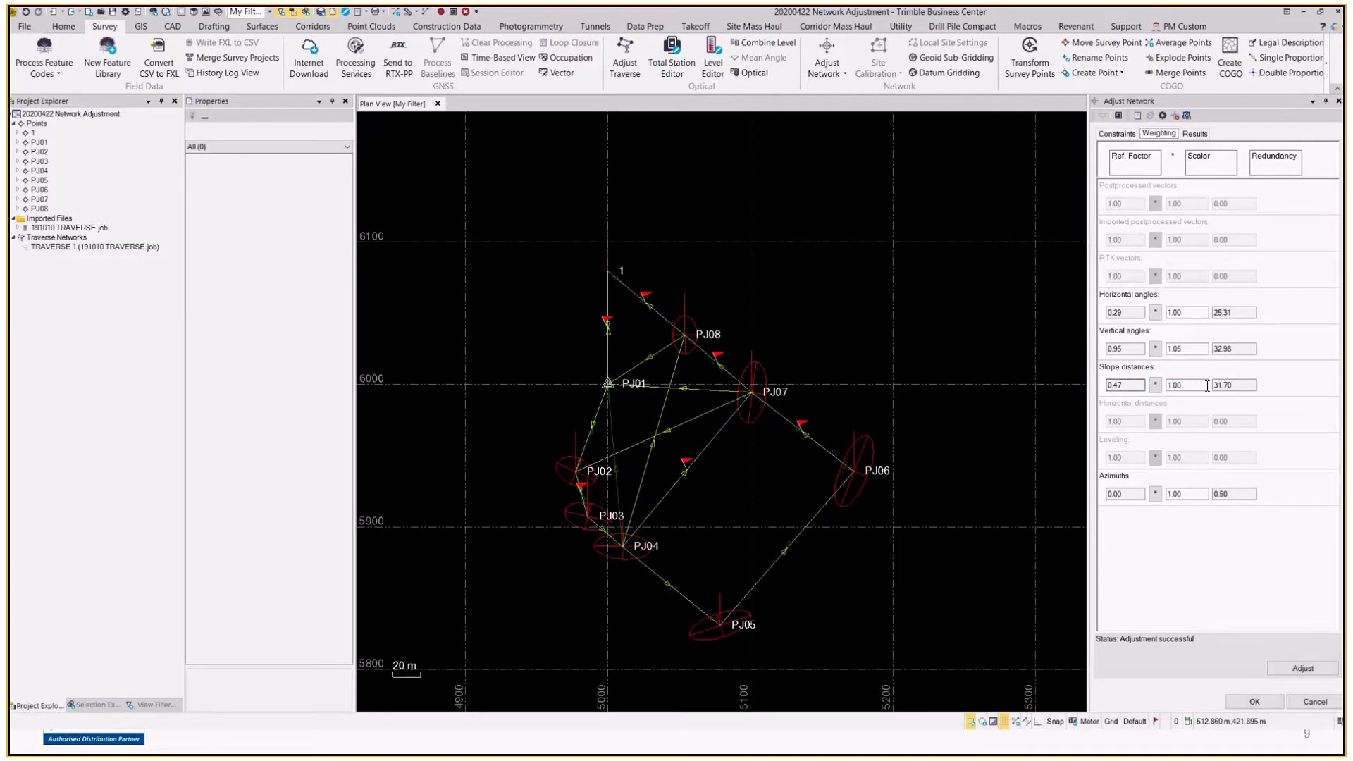
pyautogui.click(1156, 386)
pyautogui.click(1304, 668)
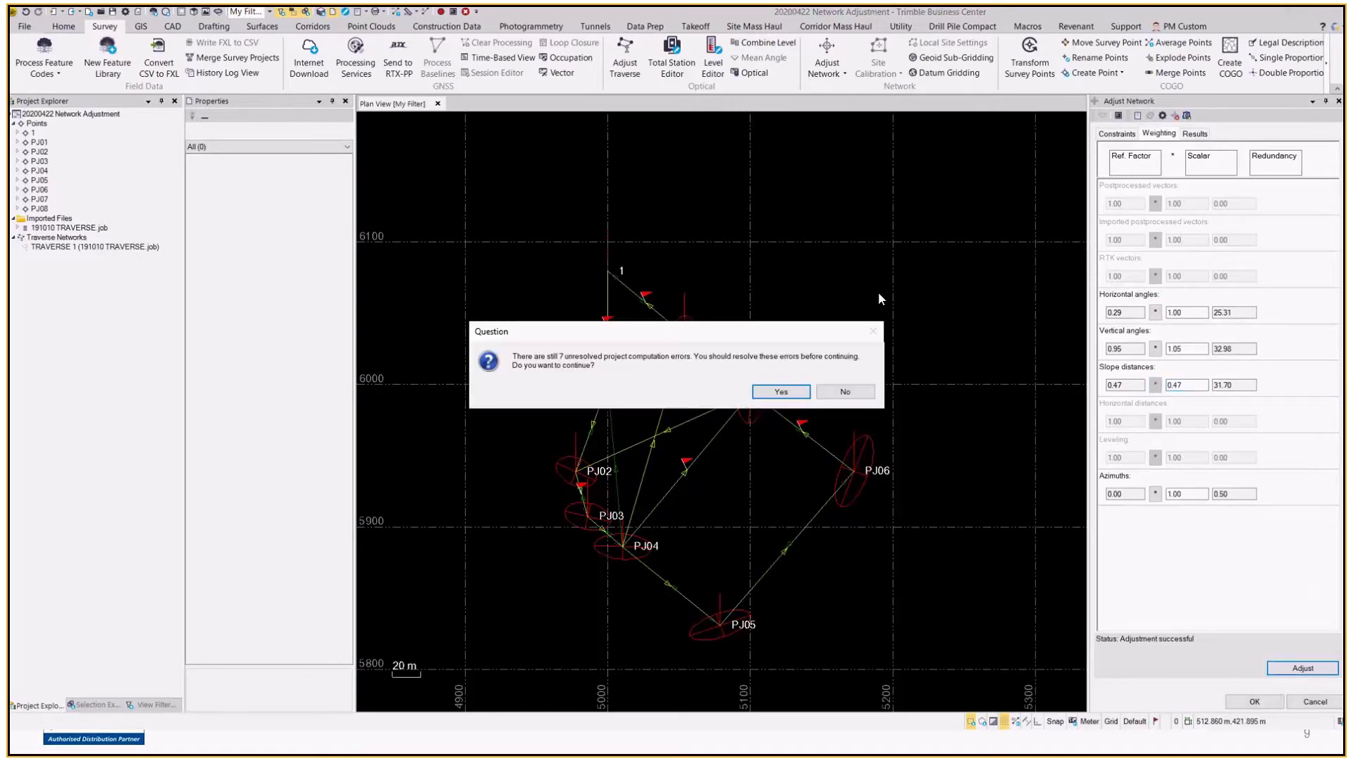
pyautogui.click(779, 395)
# Step: Compare the overall reference factor and chi-square test result with the individual weighting reference factors
pyautogui.click(1186, 137)
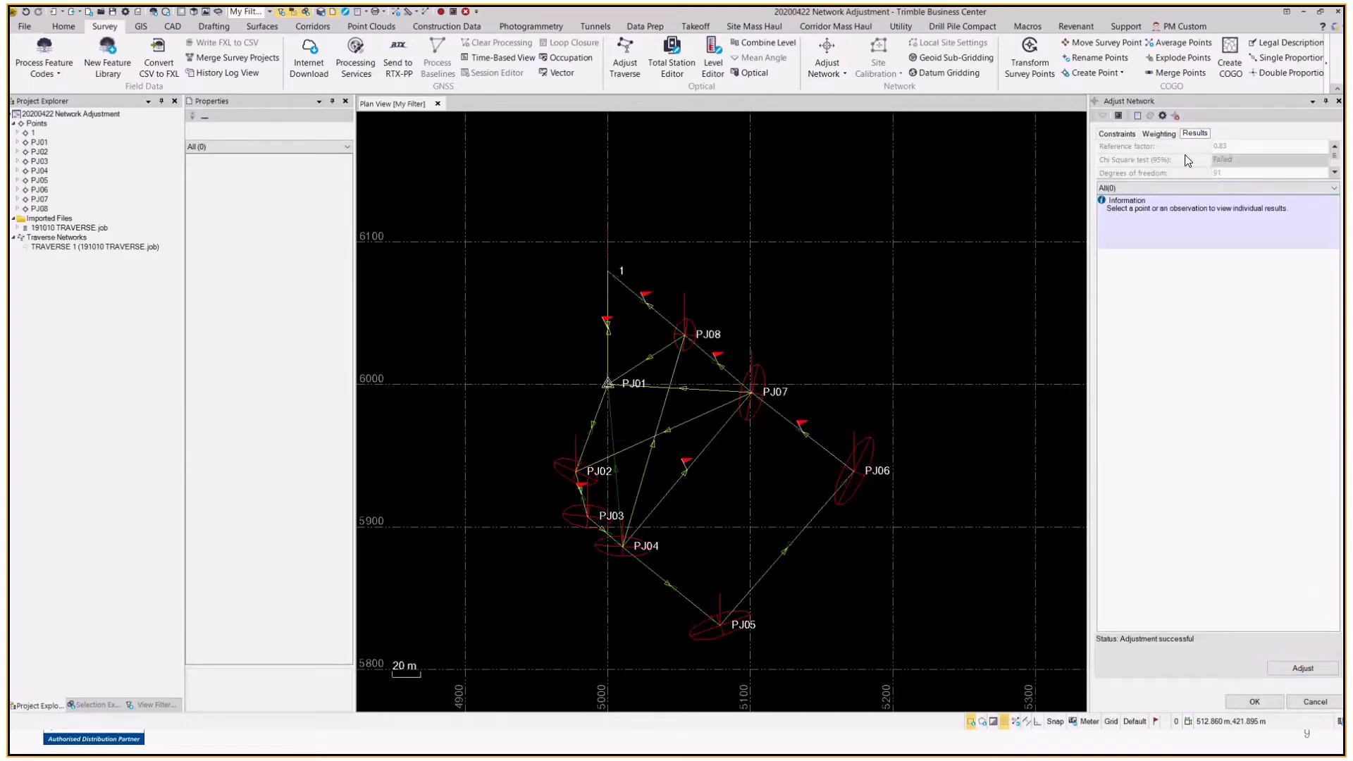
pyautogui.click(1167, 138)
pyautogui.click(1198, 135)
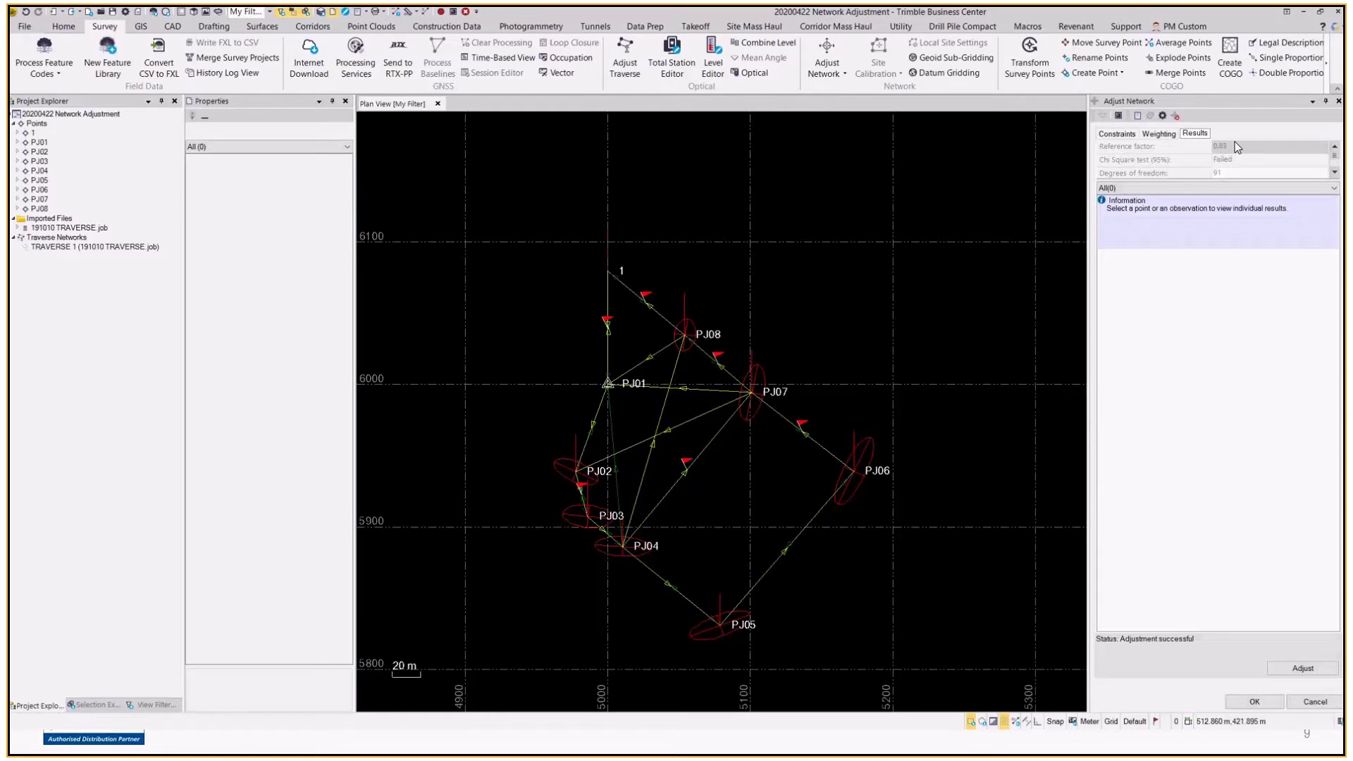
pyautogui.click(1158, 134)
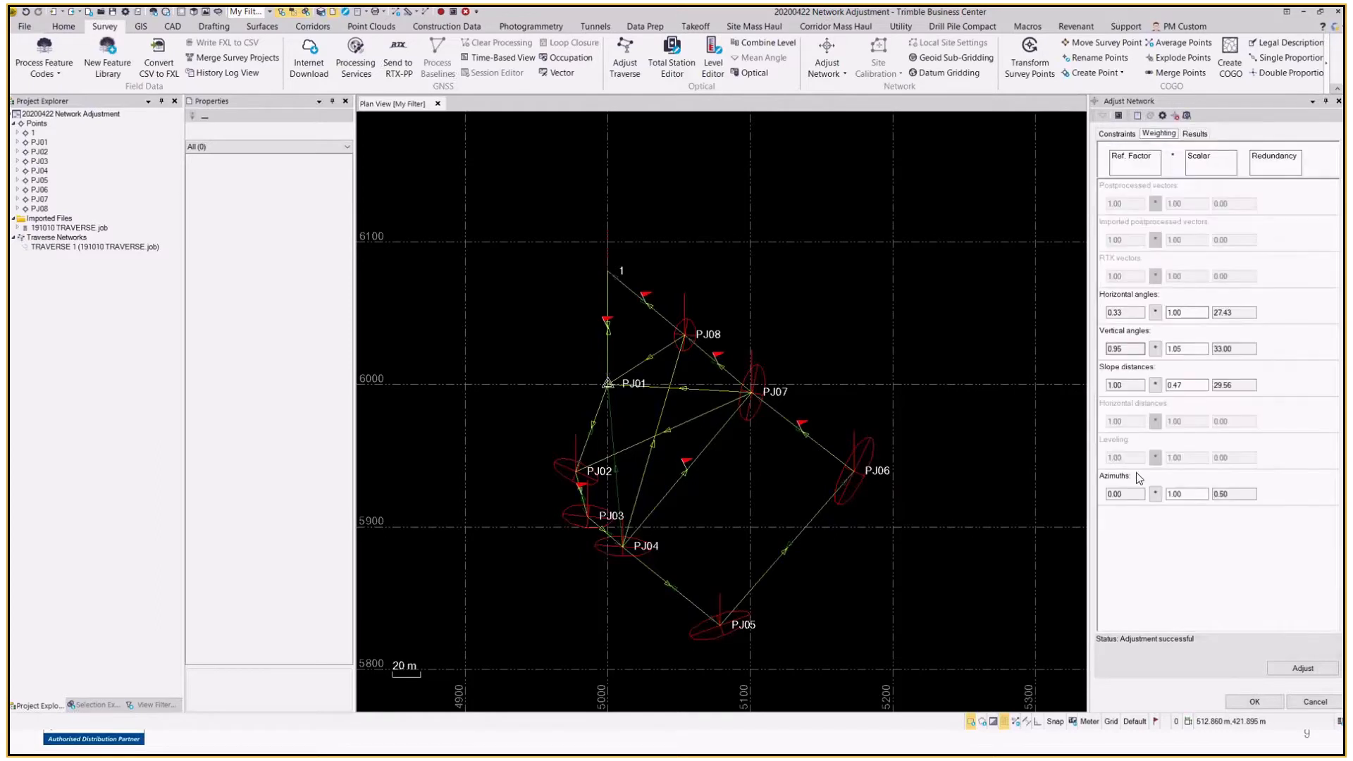
pyautogui.click(1193, 133)
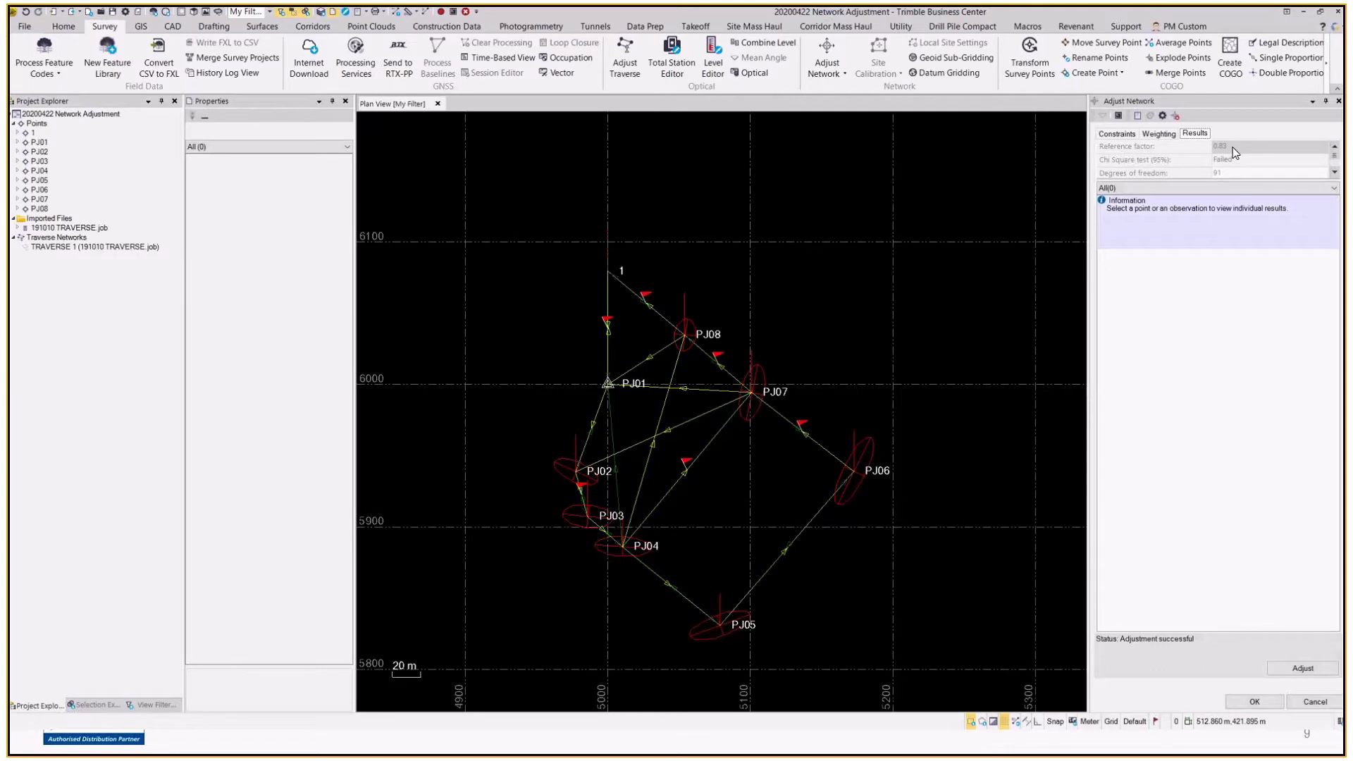
# Step: Set the default total station standard errors for horizontal angle and vertical angle to 0°00'03" in the project settings
pyautogui.click(1163, 116)
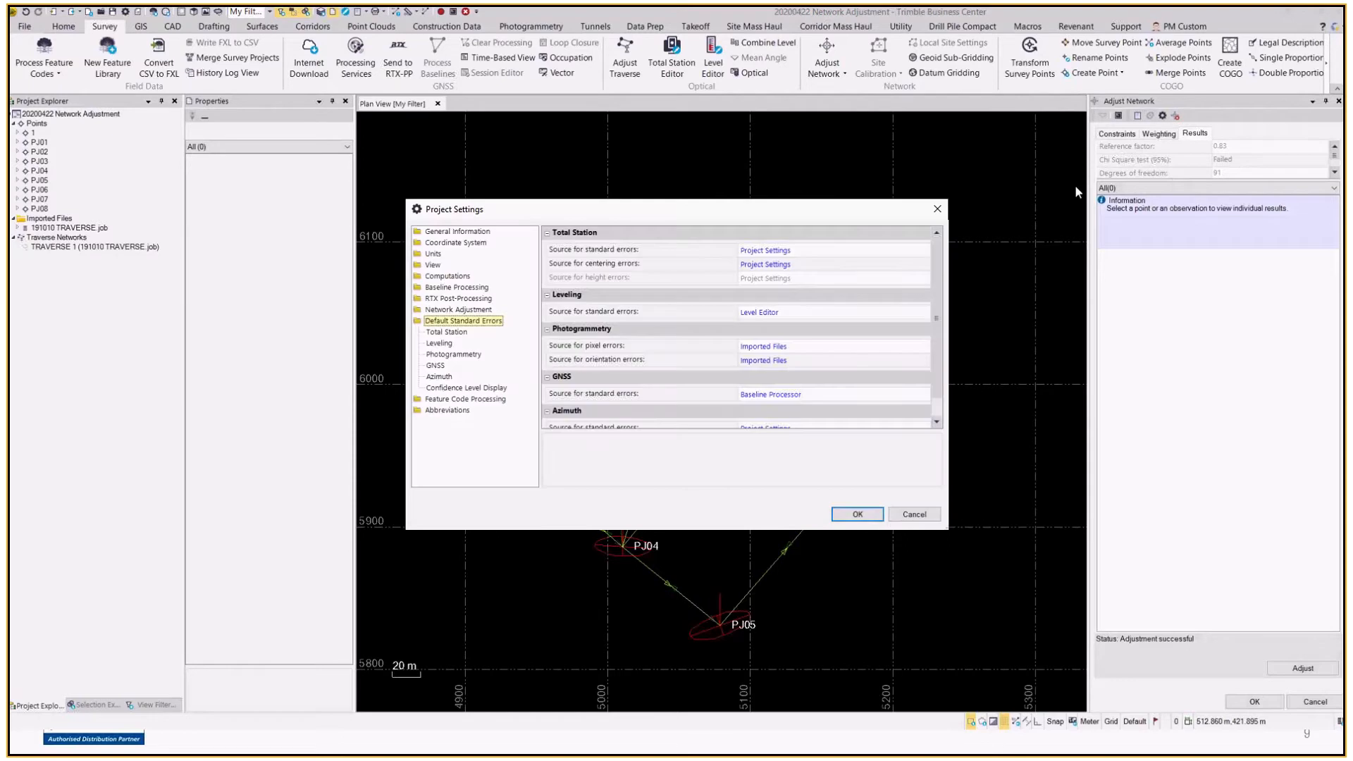
pyautogui.click(451, 332)
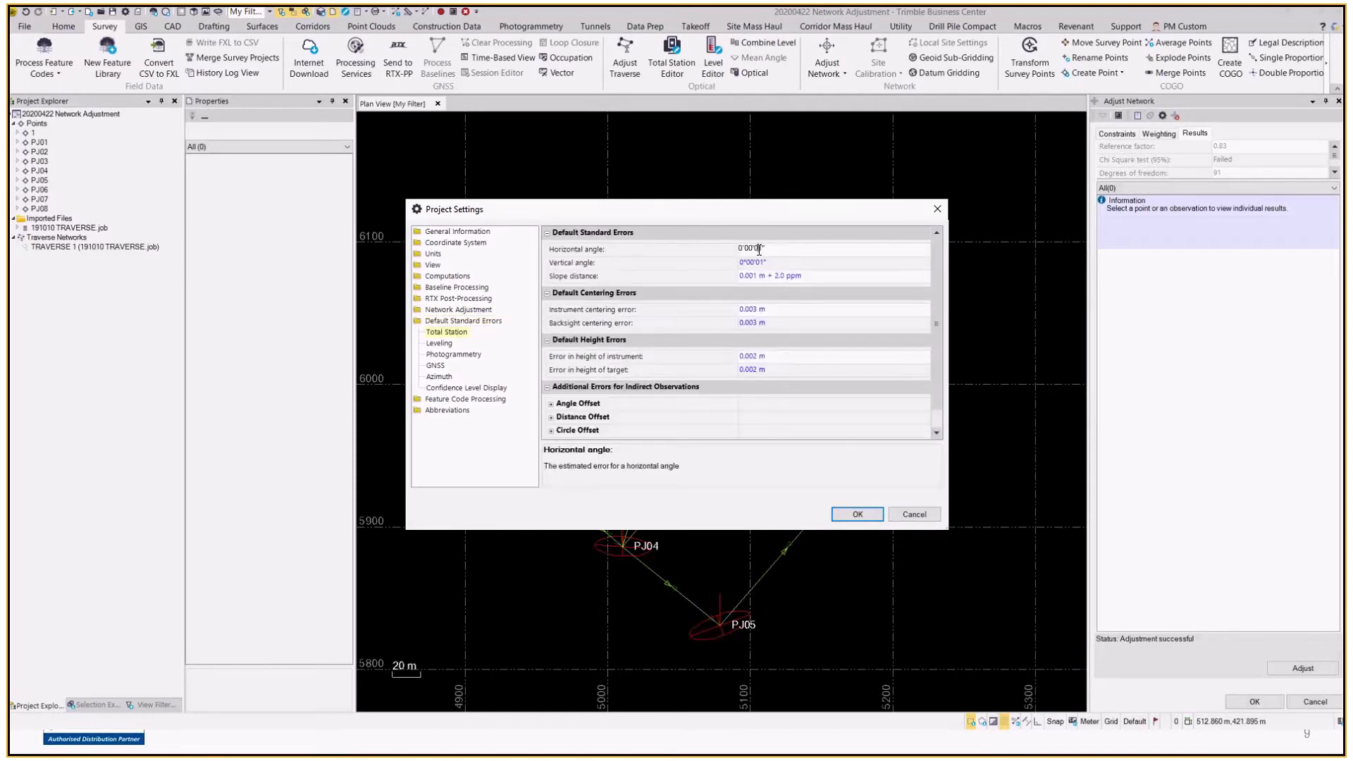
pyautogui.write('3')
pyautogui.press('Tab')
pyautogui.press('BackSpace')
pyautogui.write('3')
pyautogui.press('Tab')
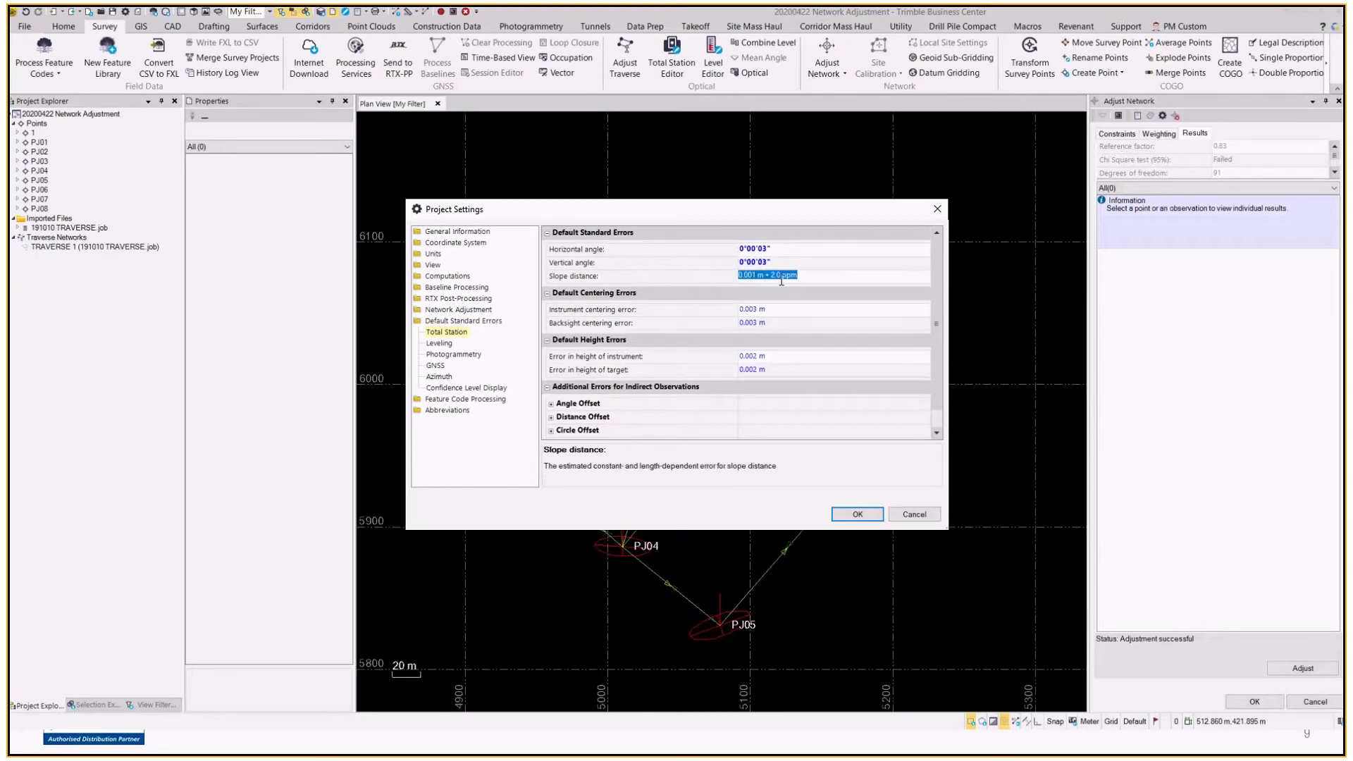
# Step: Set the default instrument and backsight centering errors to 0.001 m and accept the project settings
pyautogui.press('Tab')
pyautogui.press('Tab')
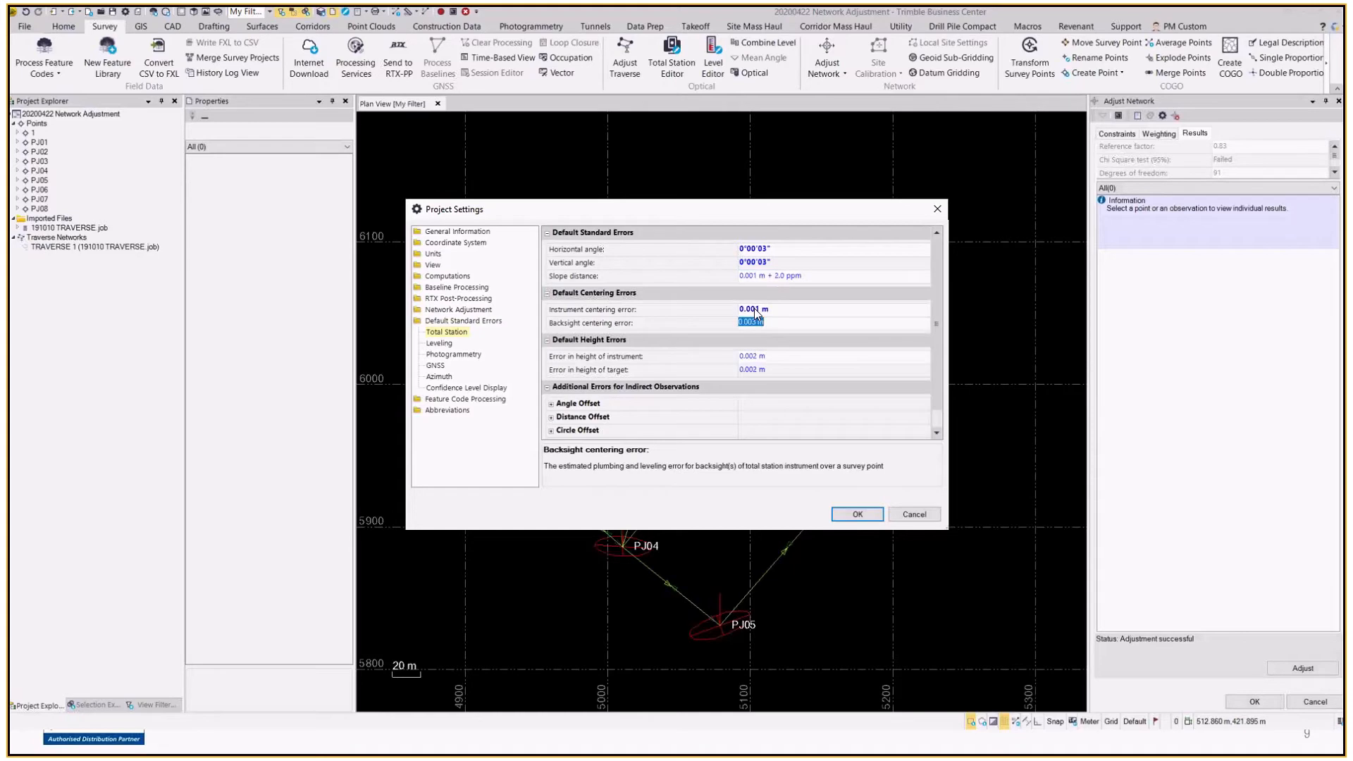
pyautogui.press('BackSpace')
pyautogui.write('0')
pyautogui.press('Tab')
pyautogui.click(768, 323)
pyautogui.press('BackSpace')
pyautogui.write('1')
pyautogui.click(772, 335)
pyautogui.click(759, 320)
pyautogui.click(857, 514)
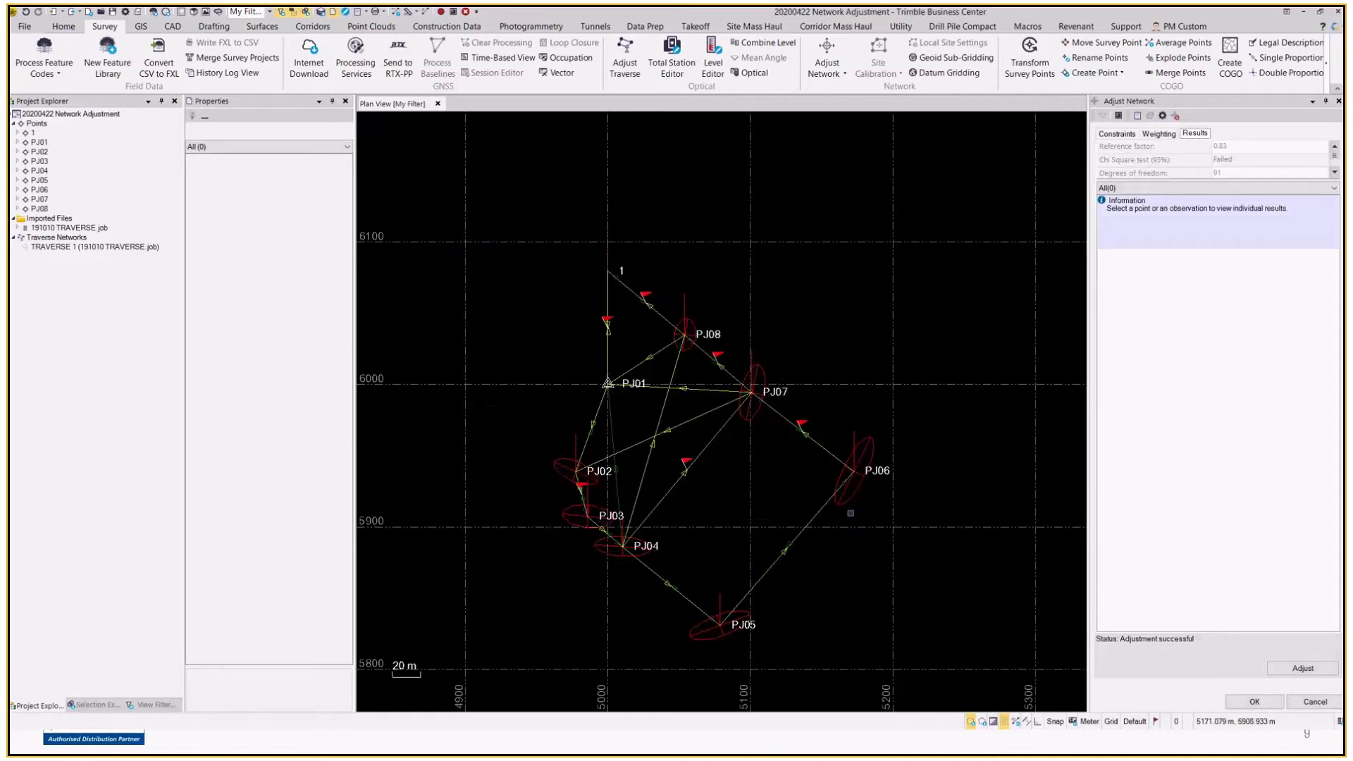
# Step: Rerun the adjustment with the new standard errors, reset the vertical angle and slope distance scalars to 1.00, and adjust again
pyautogui.click(1278, 671)
pyautogui.click(802, 386)
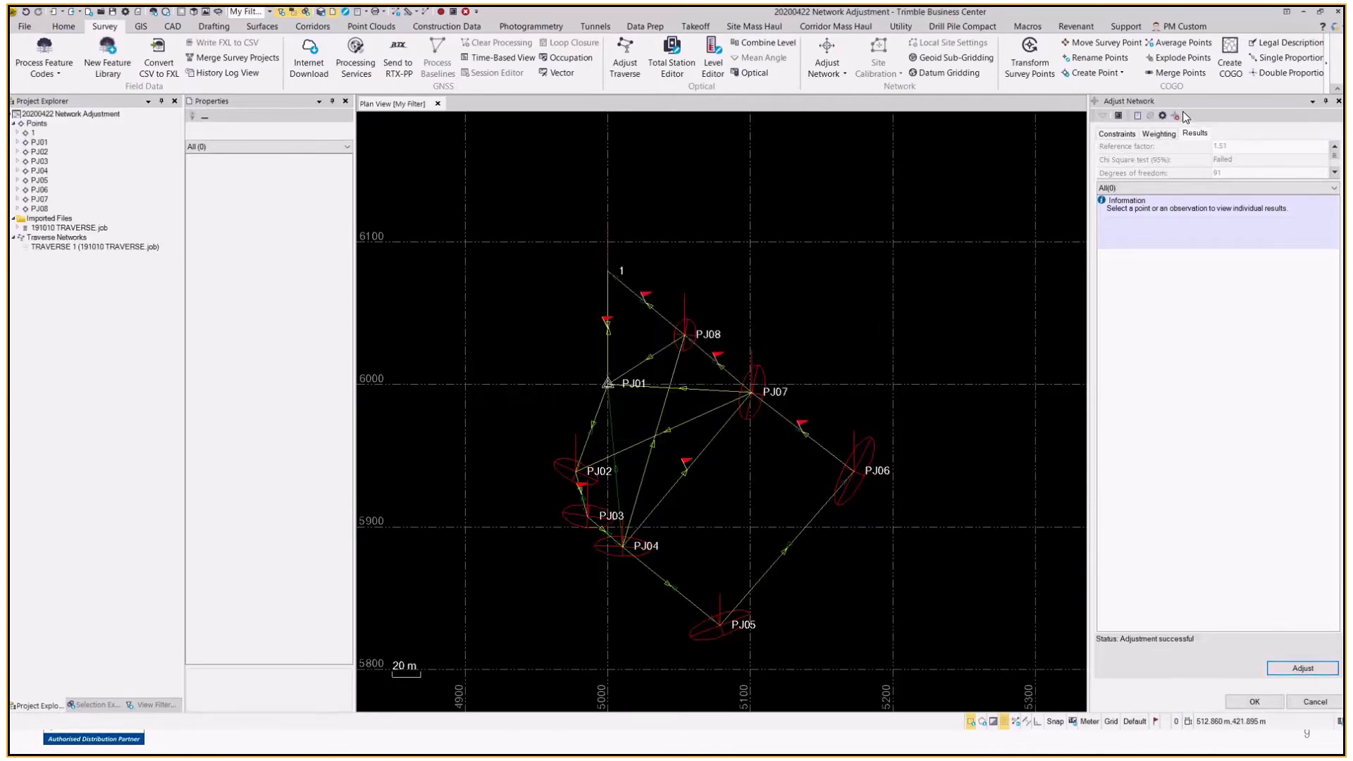
pyautogui.click(1155, 134)
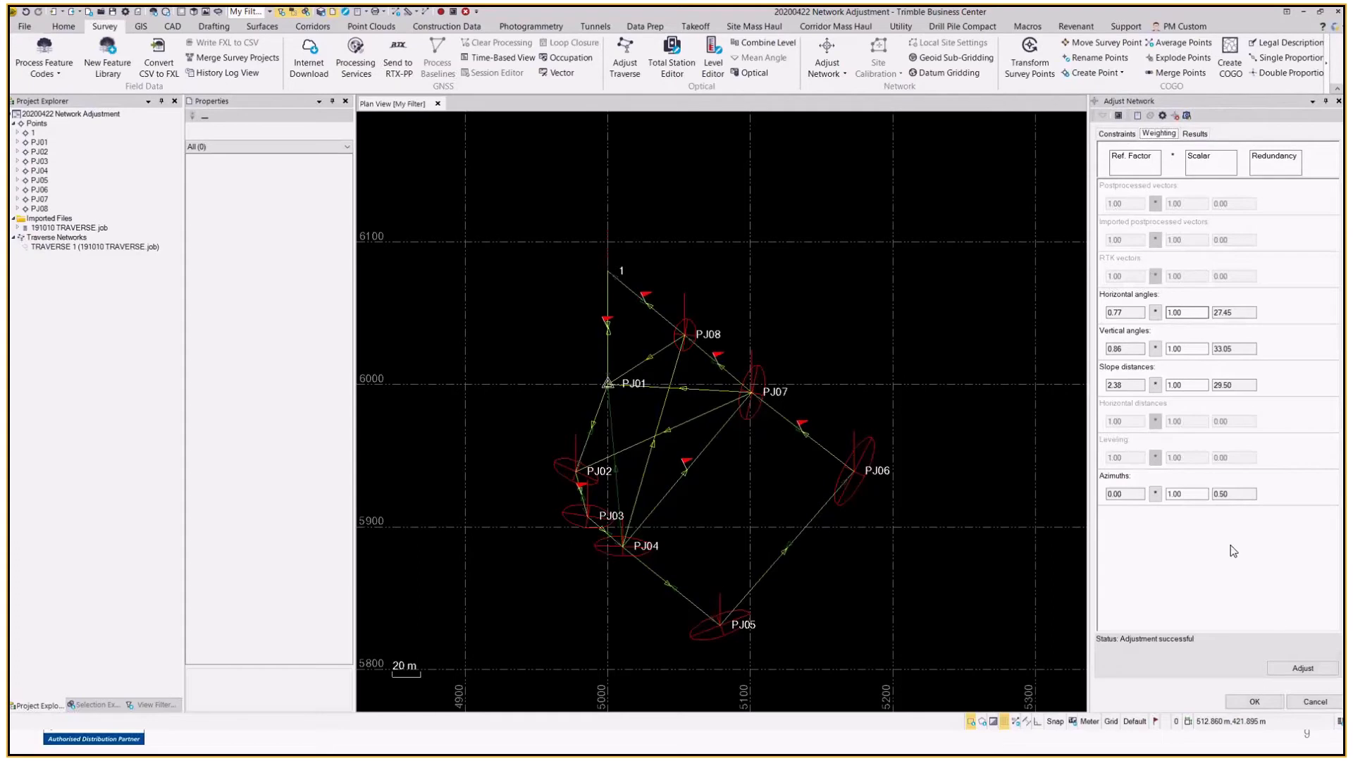
pyautogui.click(1293, 668)
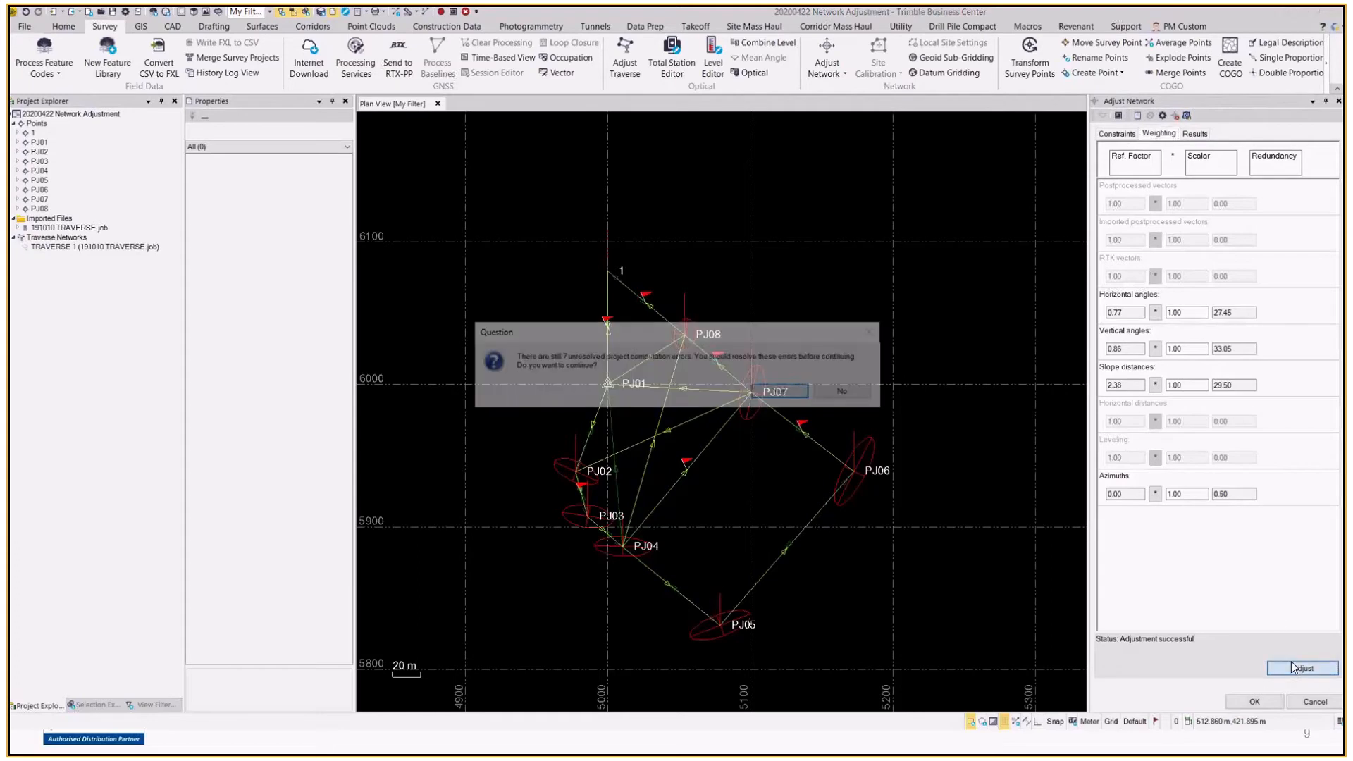
pyautogui.press('Return')
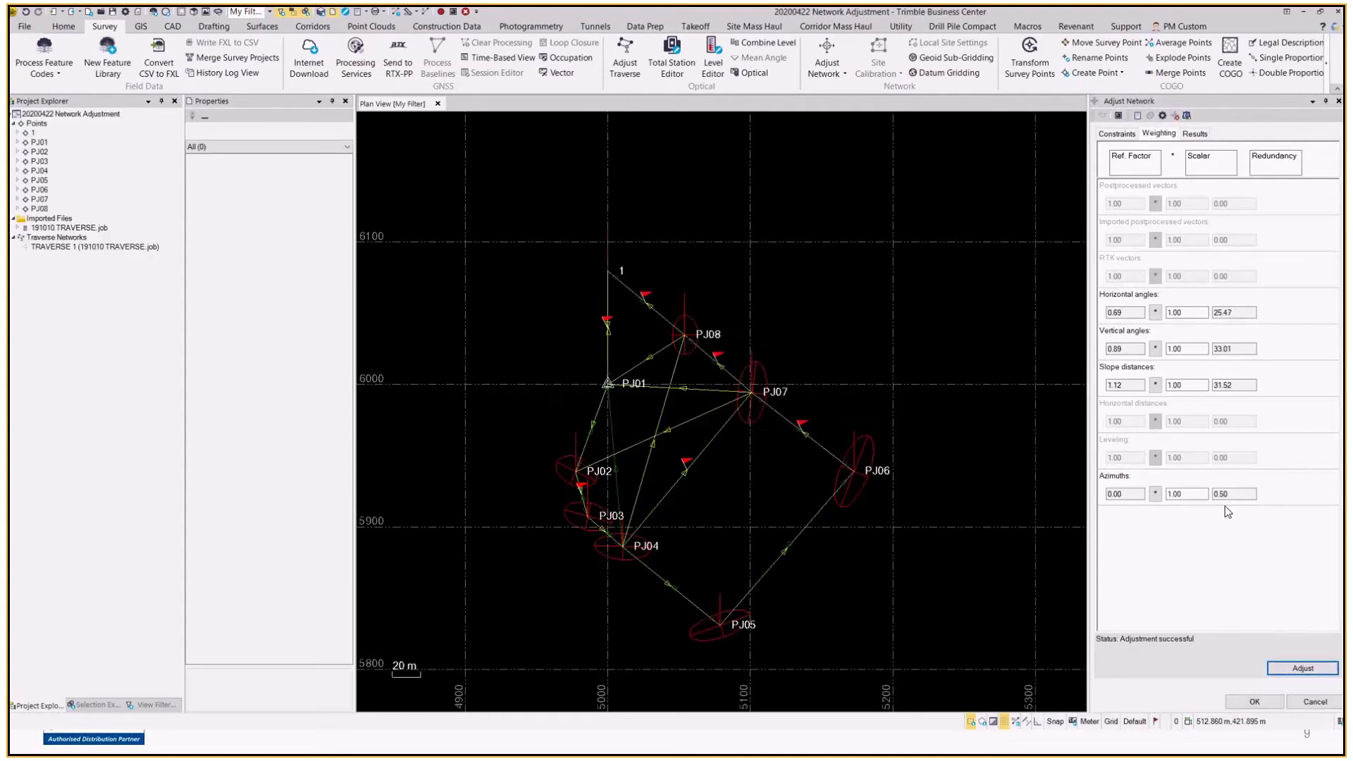
# Step: Check the chi-square test and reference factors of the new adjustment and accept the network adjustment
pyautogui.click(1194, 133)
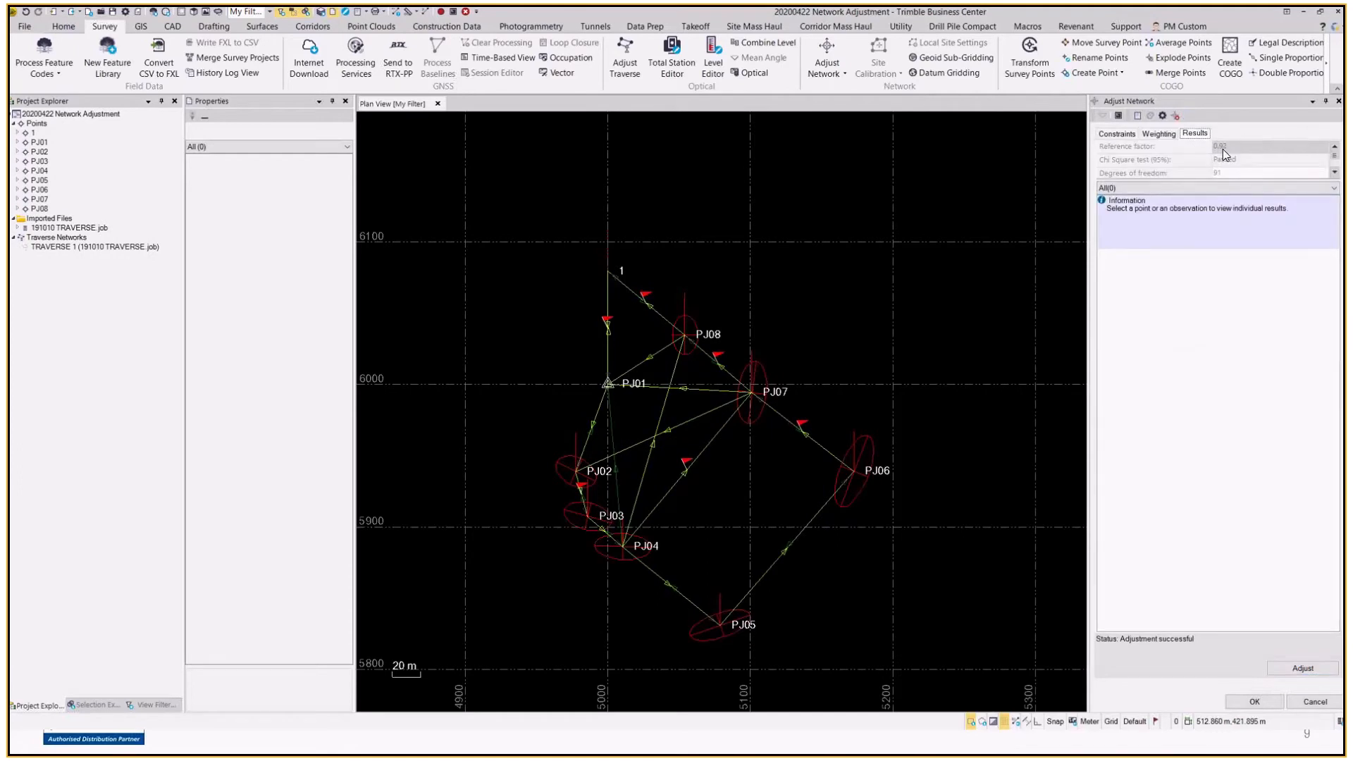
pyautogui.click(1117, 133)
pyautogui.click(1159, 134)
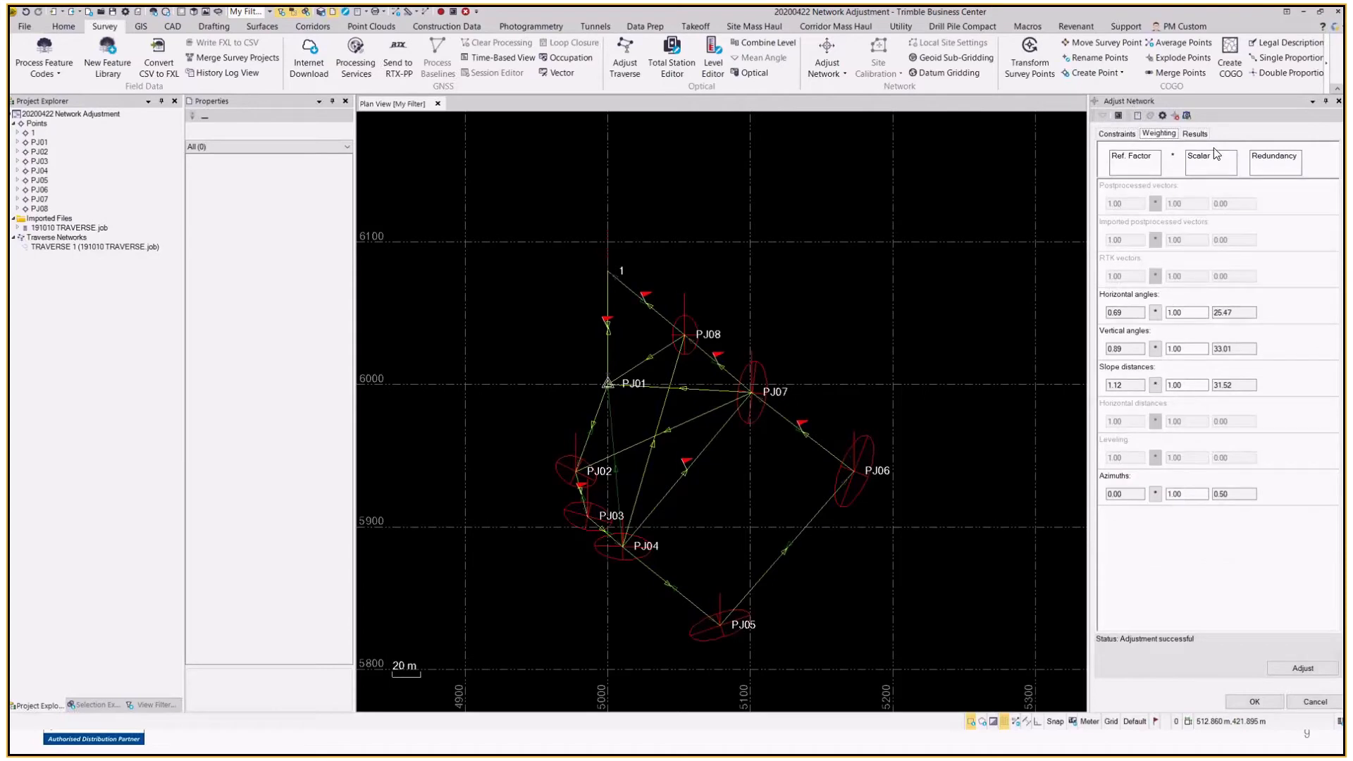
pyautogui.click(1187, 133)
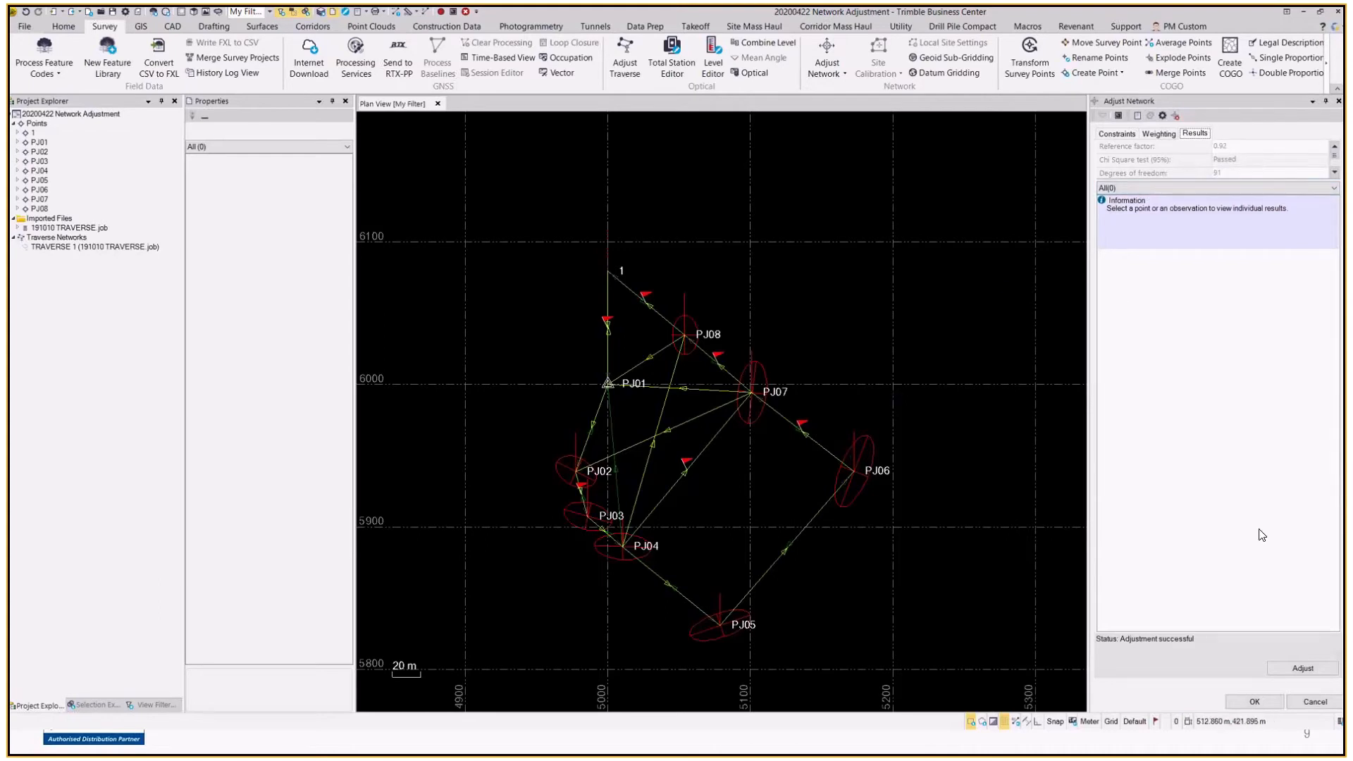
pyautogui.click(1254, 701)
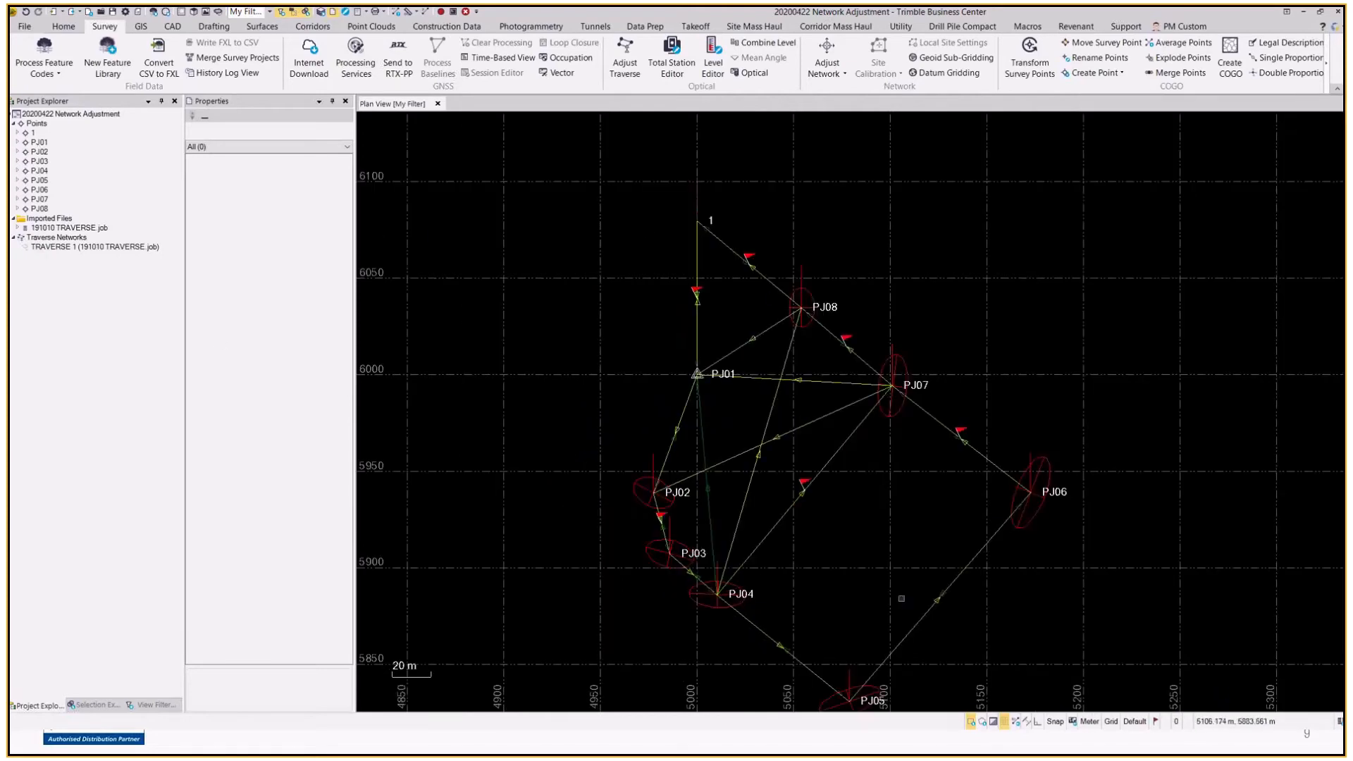
# Step: Inspect the adjusted grid coordinate of point PJ02 and clear the selection
pyautogui.moveTo(831, 546); pyautogui.dragTo(786, 467, button='middle')
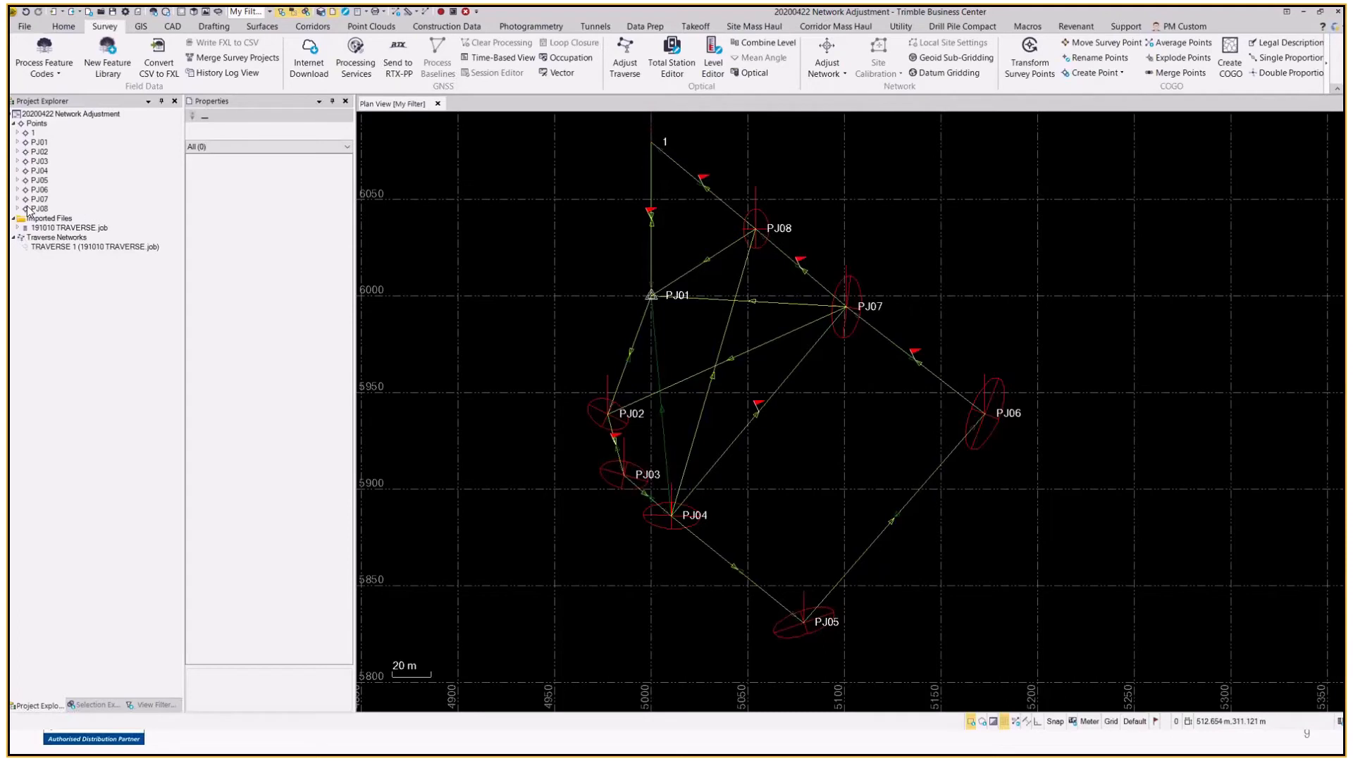
pyautogui.click(17, 151)
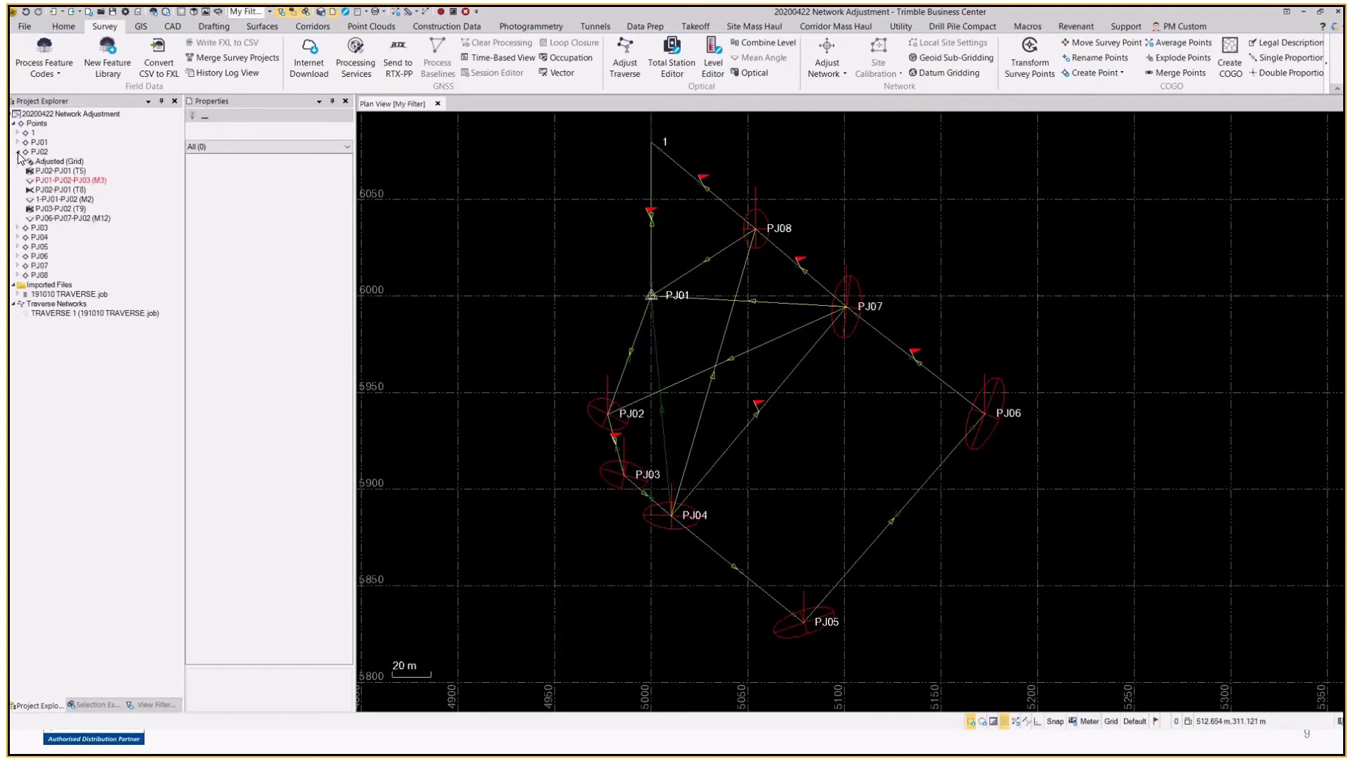
pyautogui.click(58, 162)
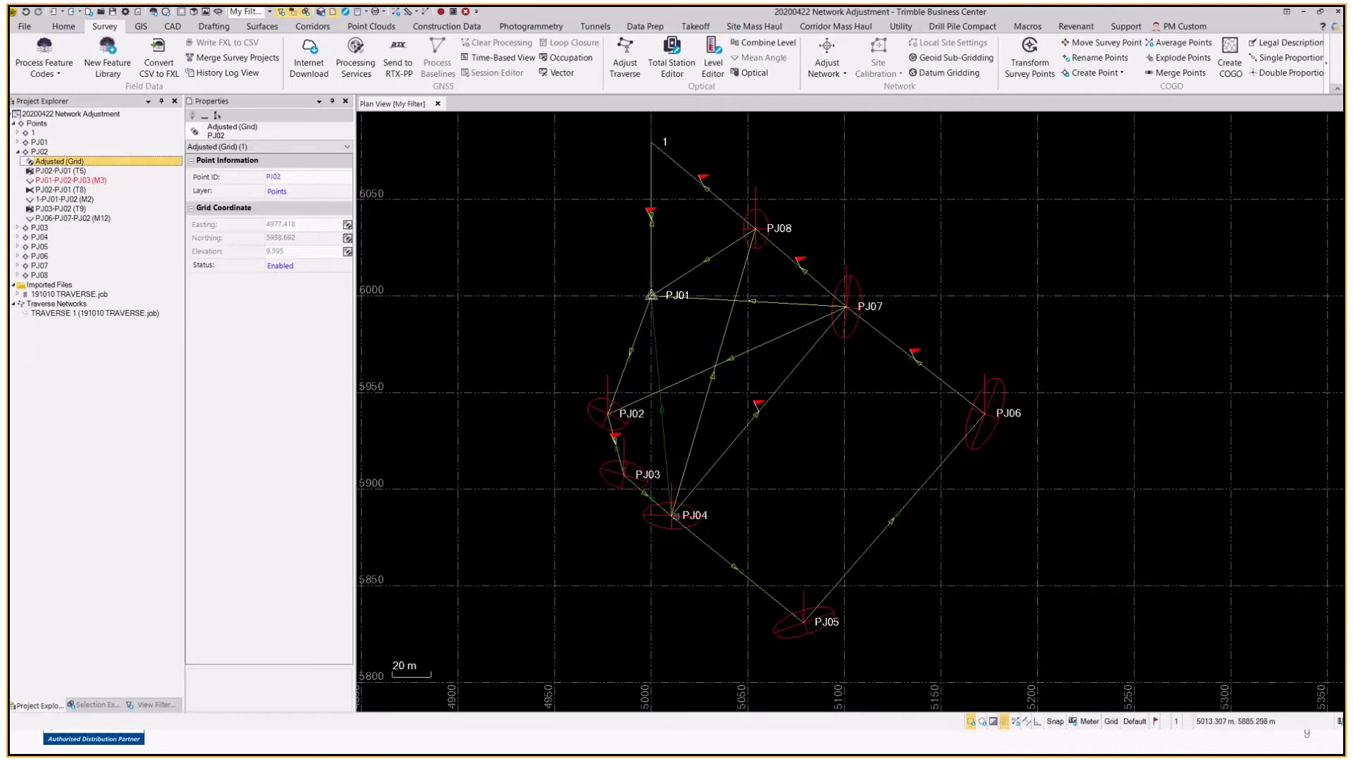
pyautogui.moveTo(674, 516)
pyautogui.moveTo(814, 481); pyautogui.dragTo(774, 449)
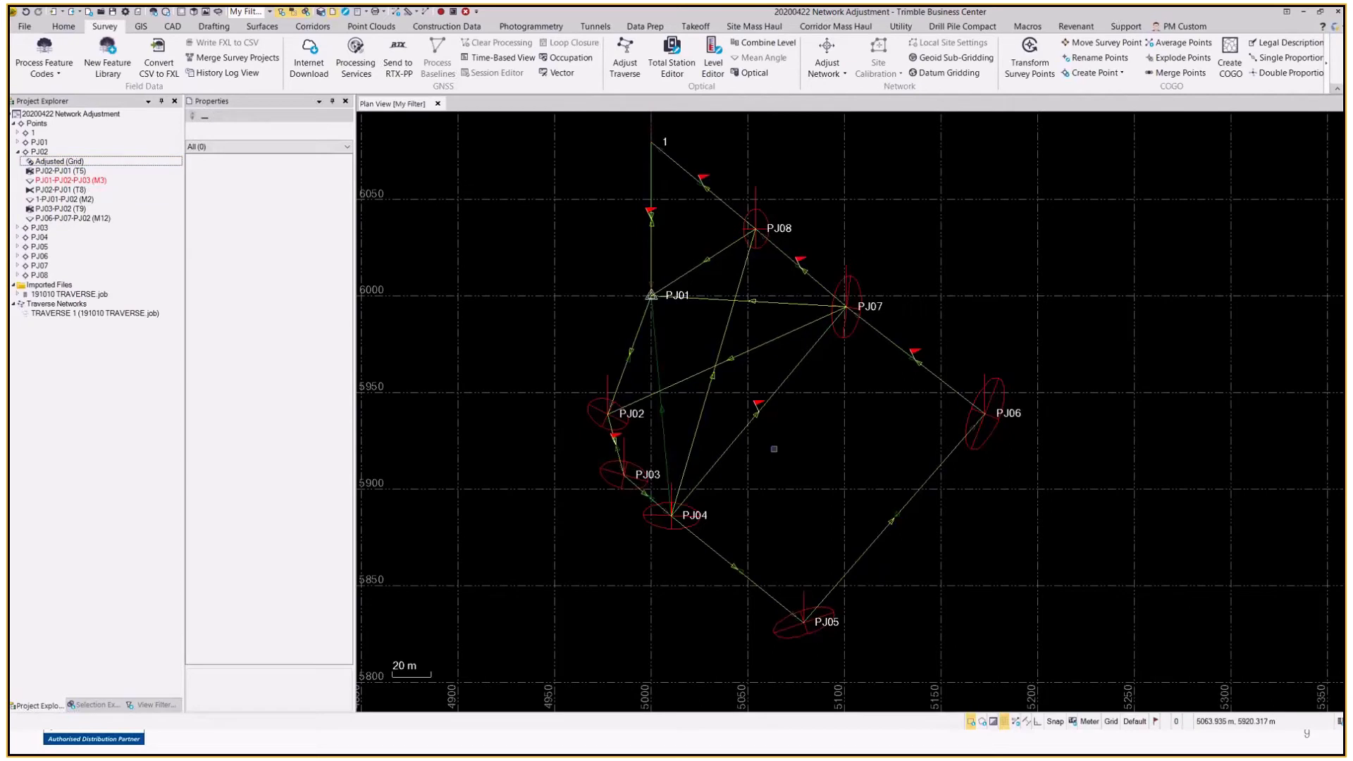
pyautogui.moveTo(787, 440); pyautogui.dragTo(719, 398)
# Step: Set up a point selection of Fixed in Adjustment and Adjusted for both horizontal and elevation quality, and close it without applying
pyautogui.click(63, 27)
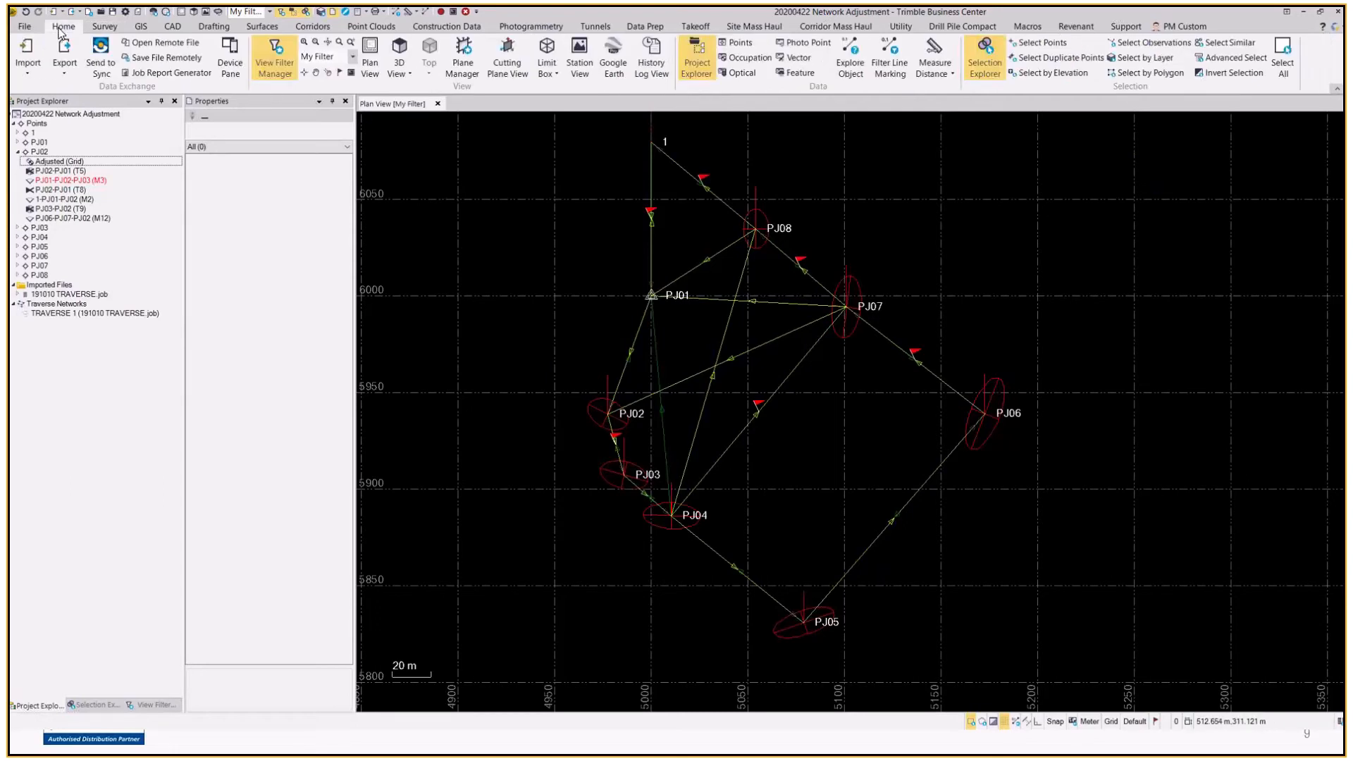
pyautogui.click(1037, 45)
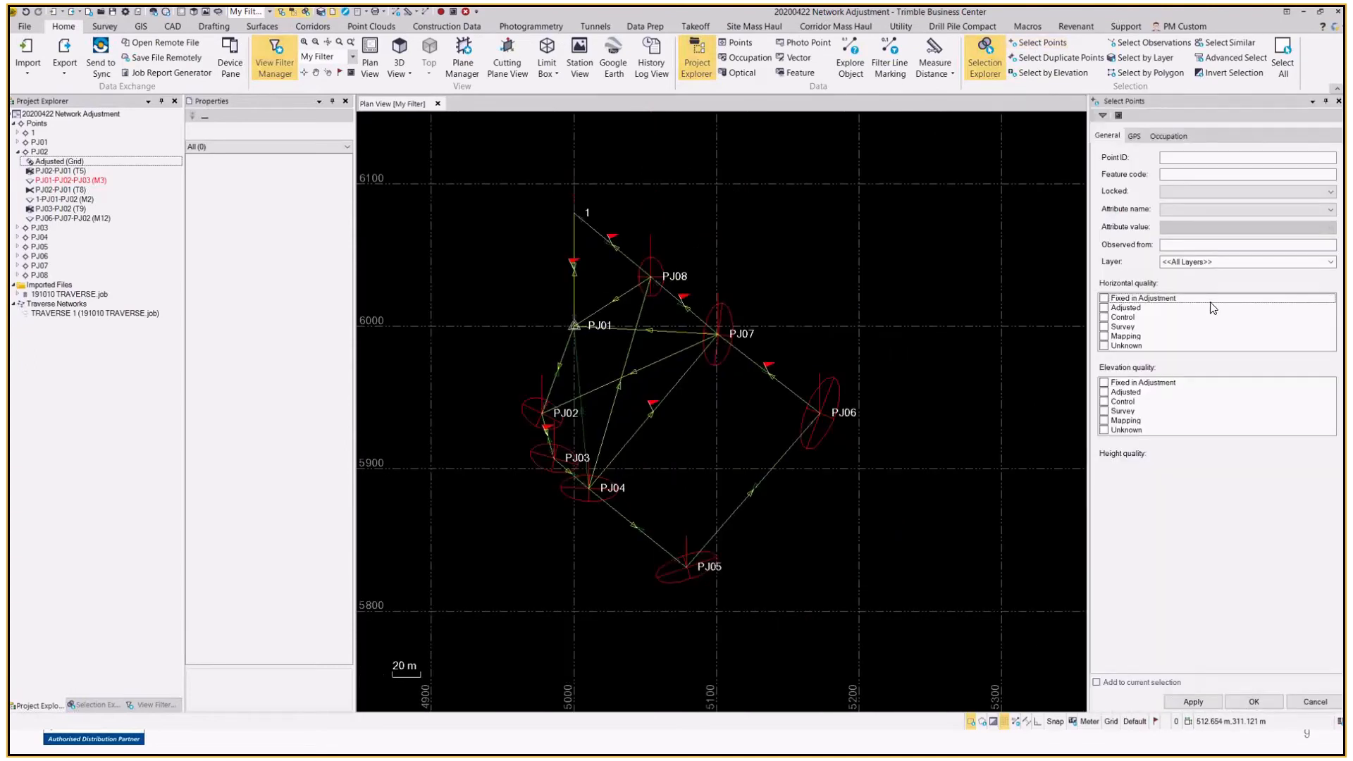
pyautogui.click(1103, 307)
pyautogui.click(1103, 298)
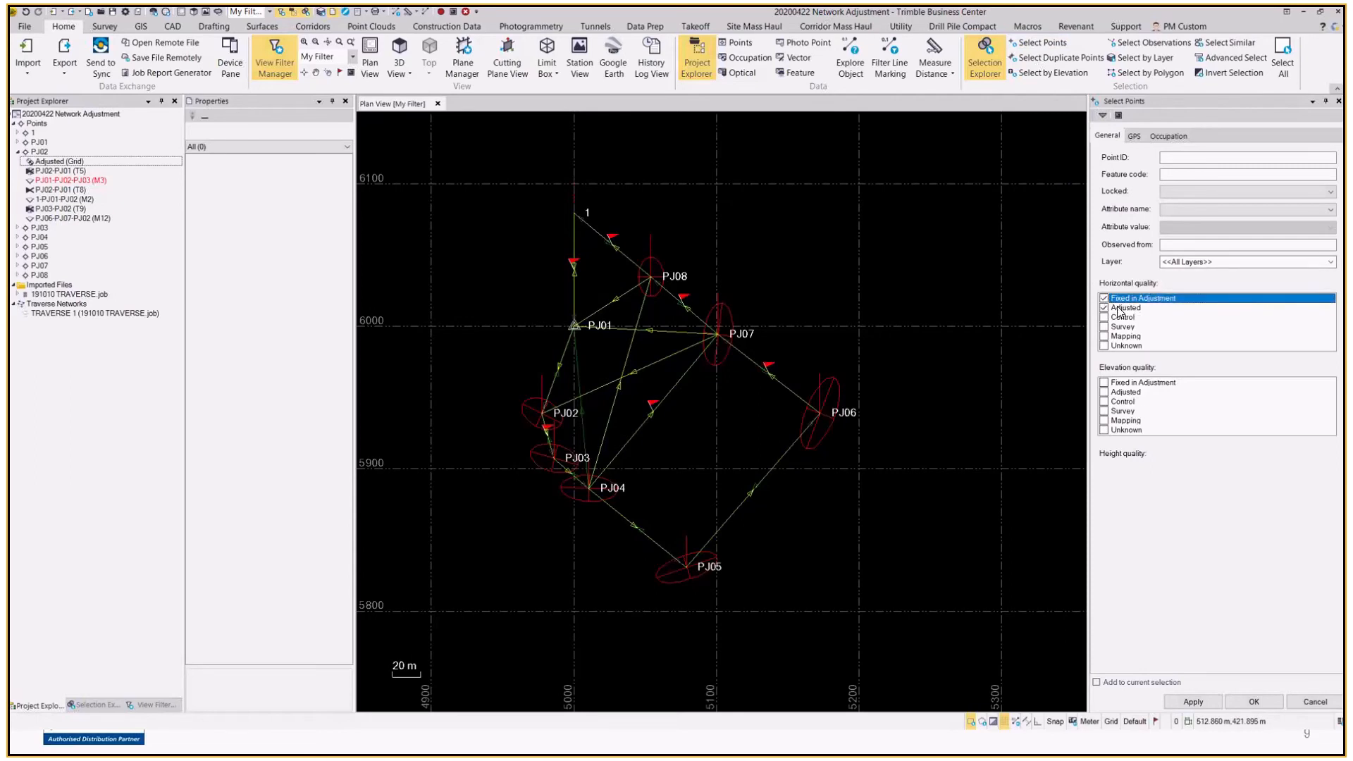
pyautogui.click(1104, 382)
pyautogui.click(1104, 392)
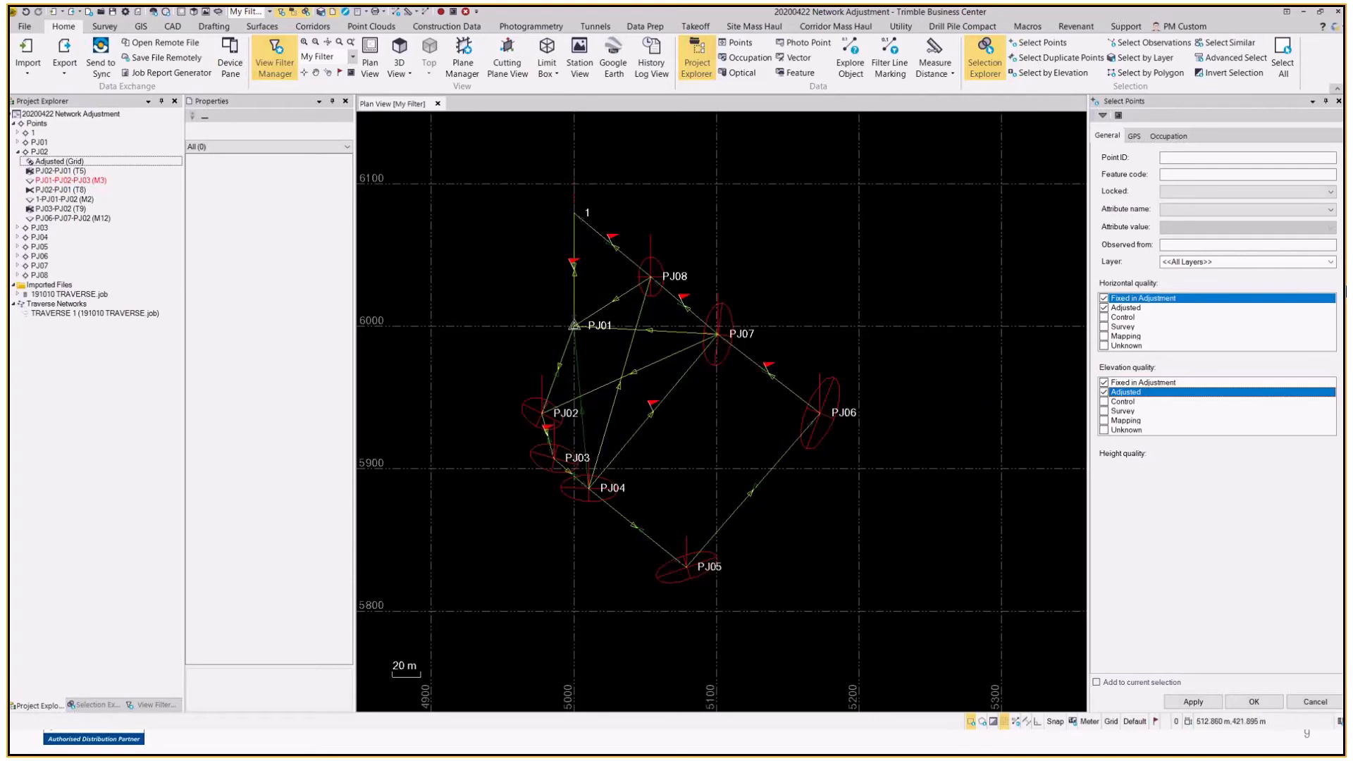
pyautogui.click(1339, 102)
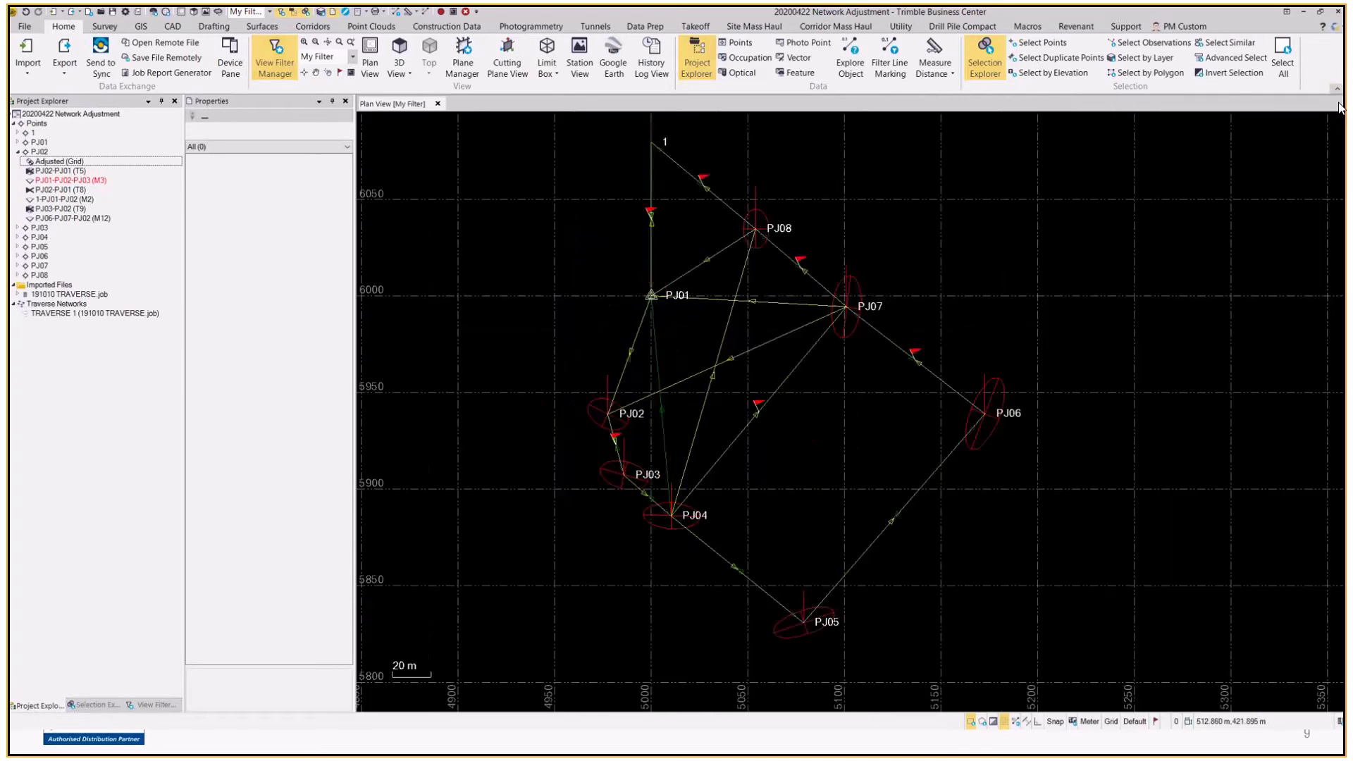